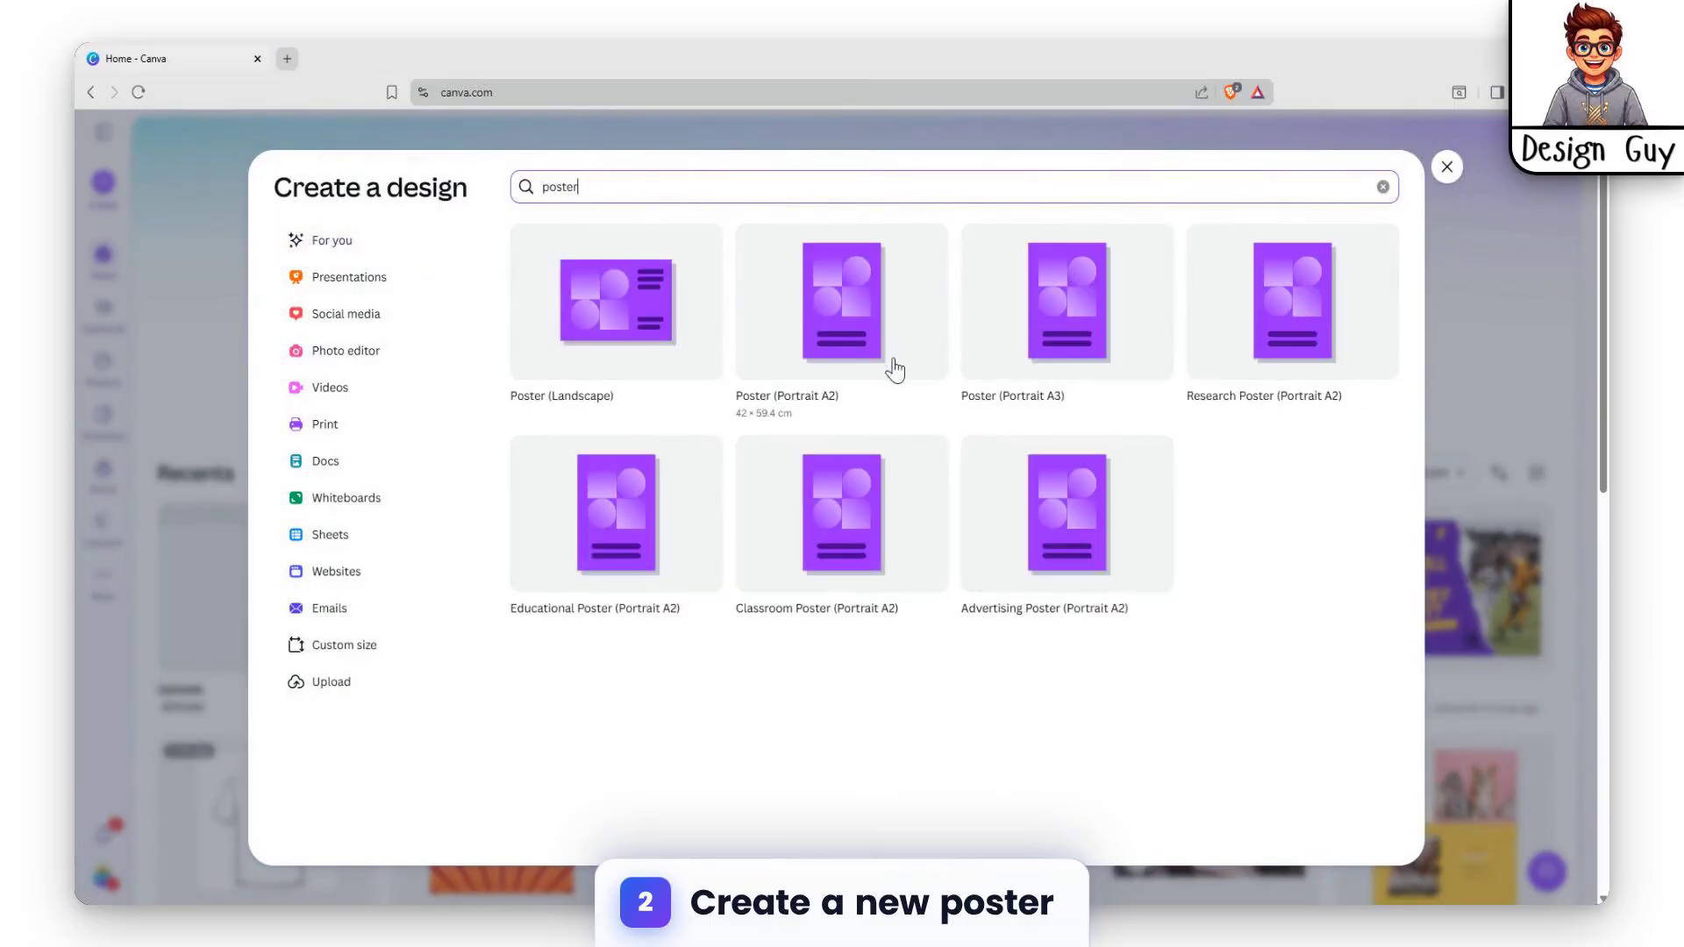
Start a new Poster (Landscape) design from the poster search results.
click(613, 319)
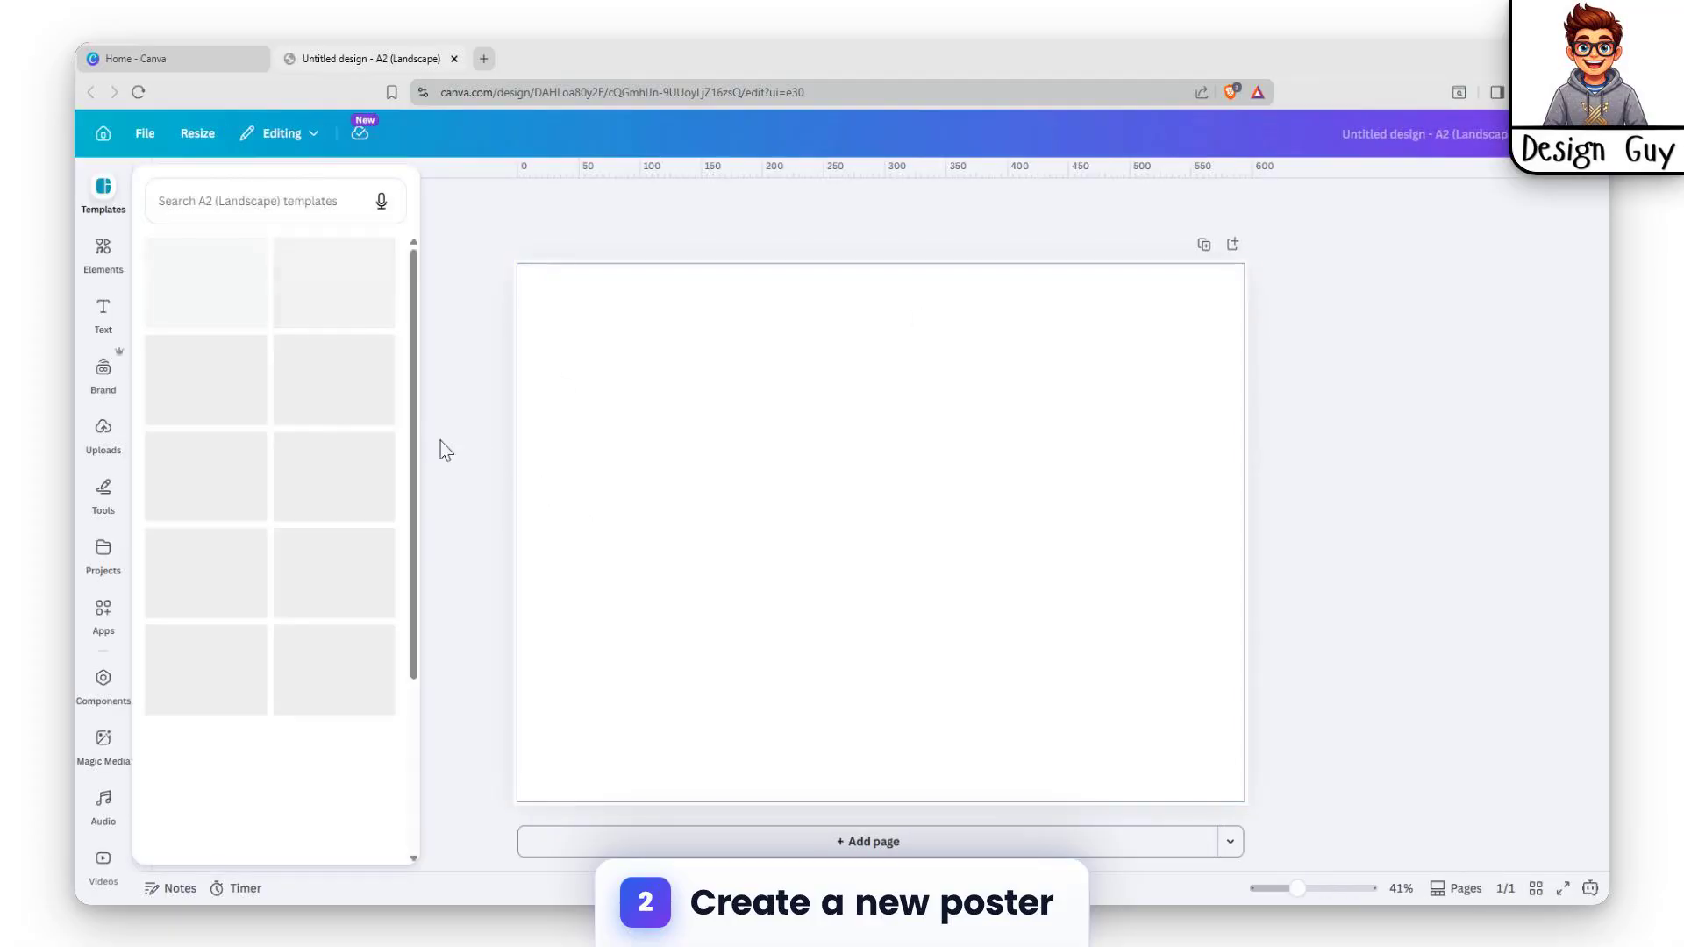
Add the wheat-field family photo from the recently used photos to page 1.
click(105, 254)
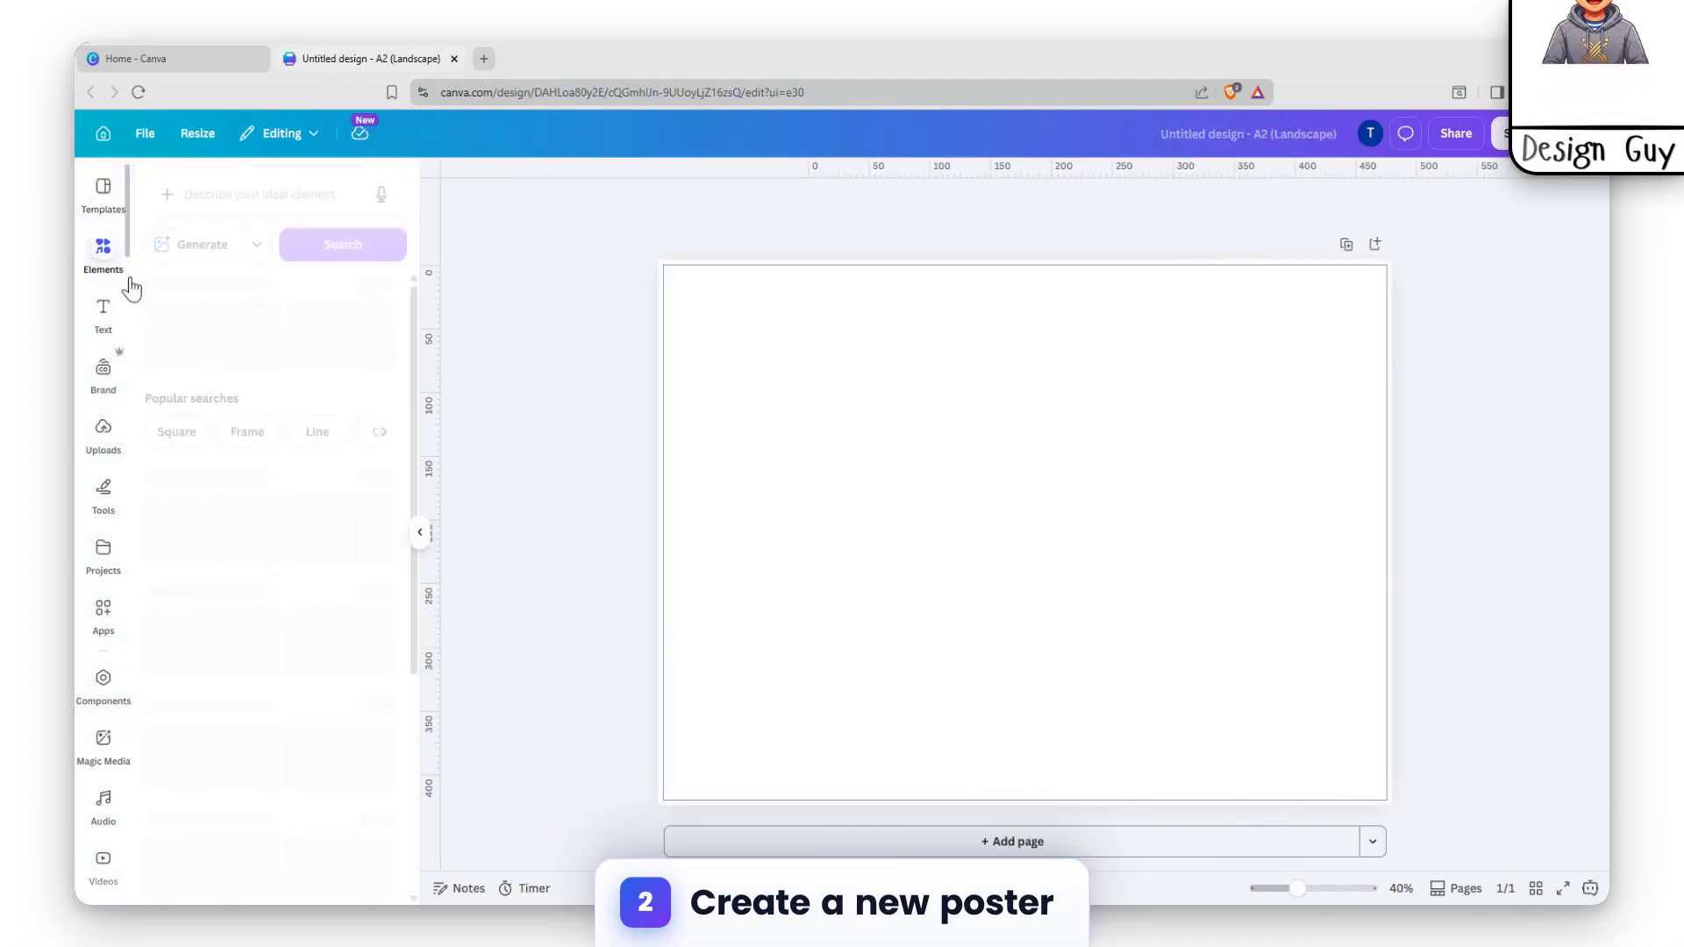
click(184, 631)
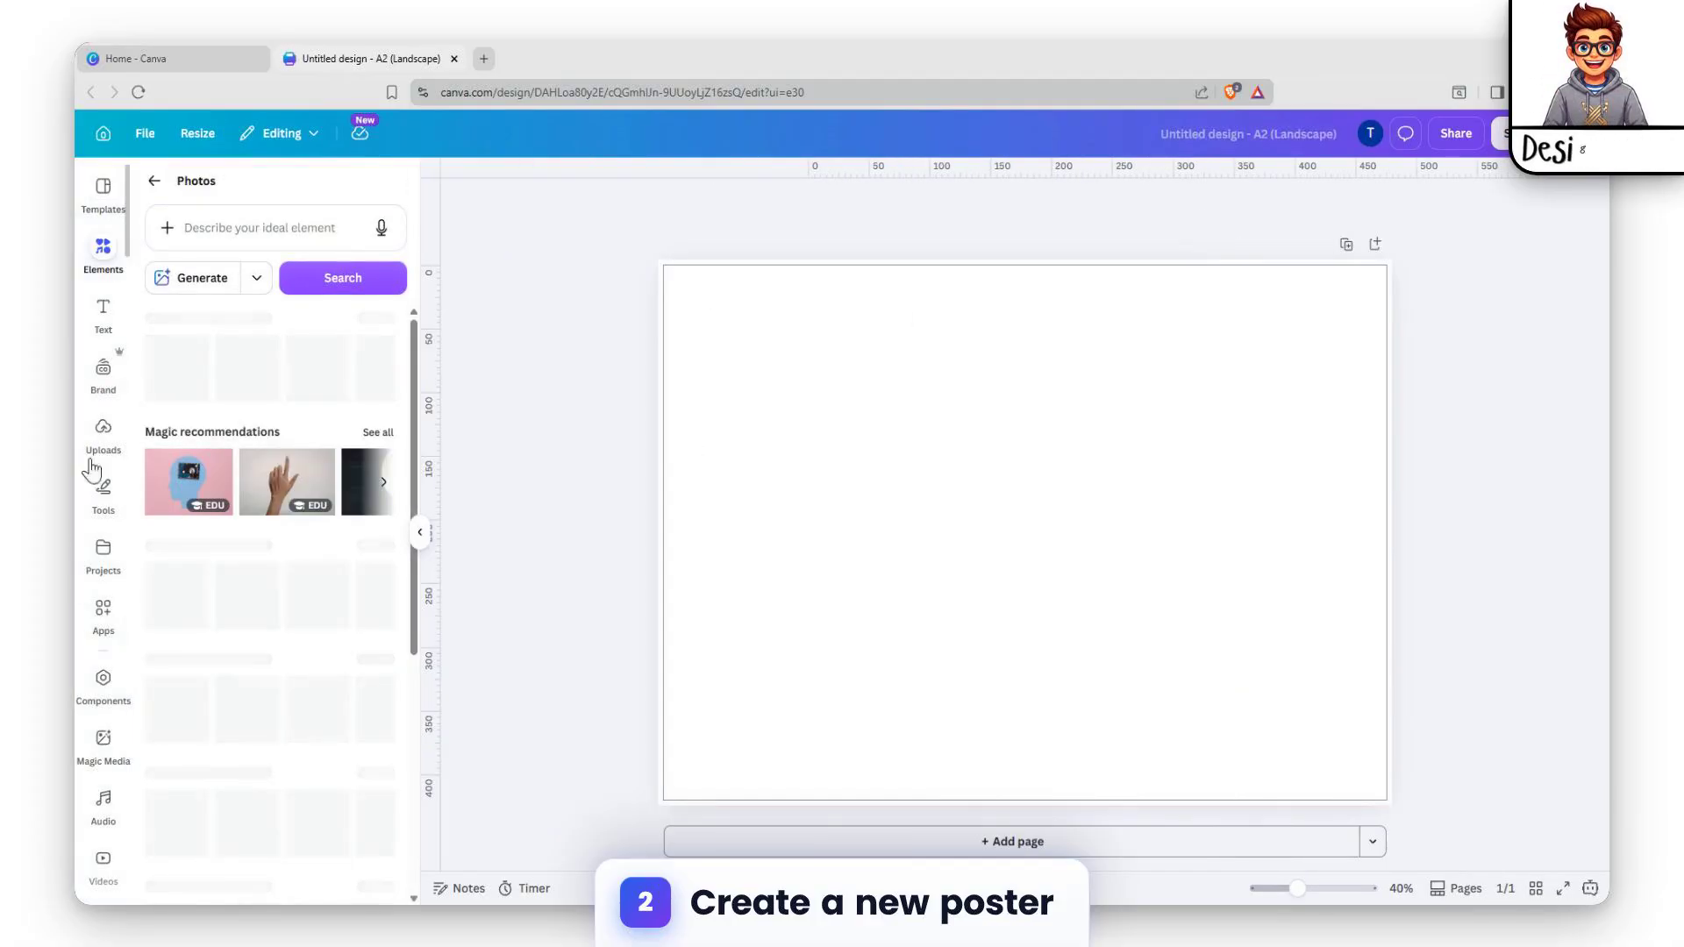
click(378, 319)
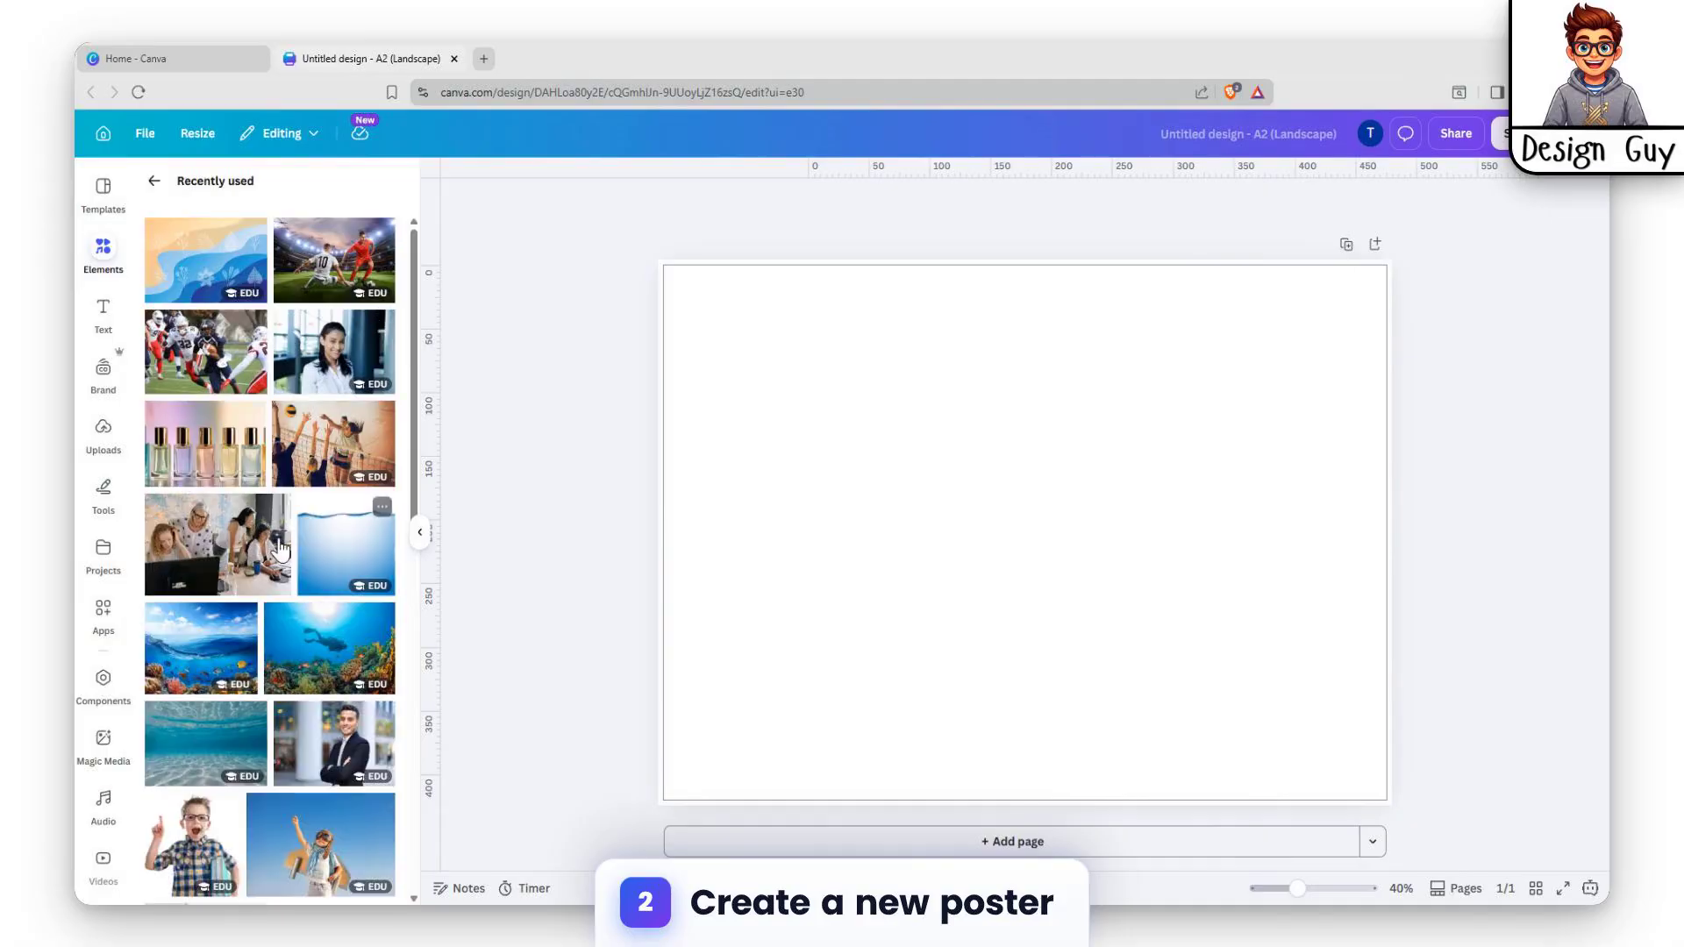
scroll(277, 560, down, 10)
scroll(277, 560, down, 10)
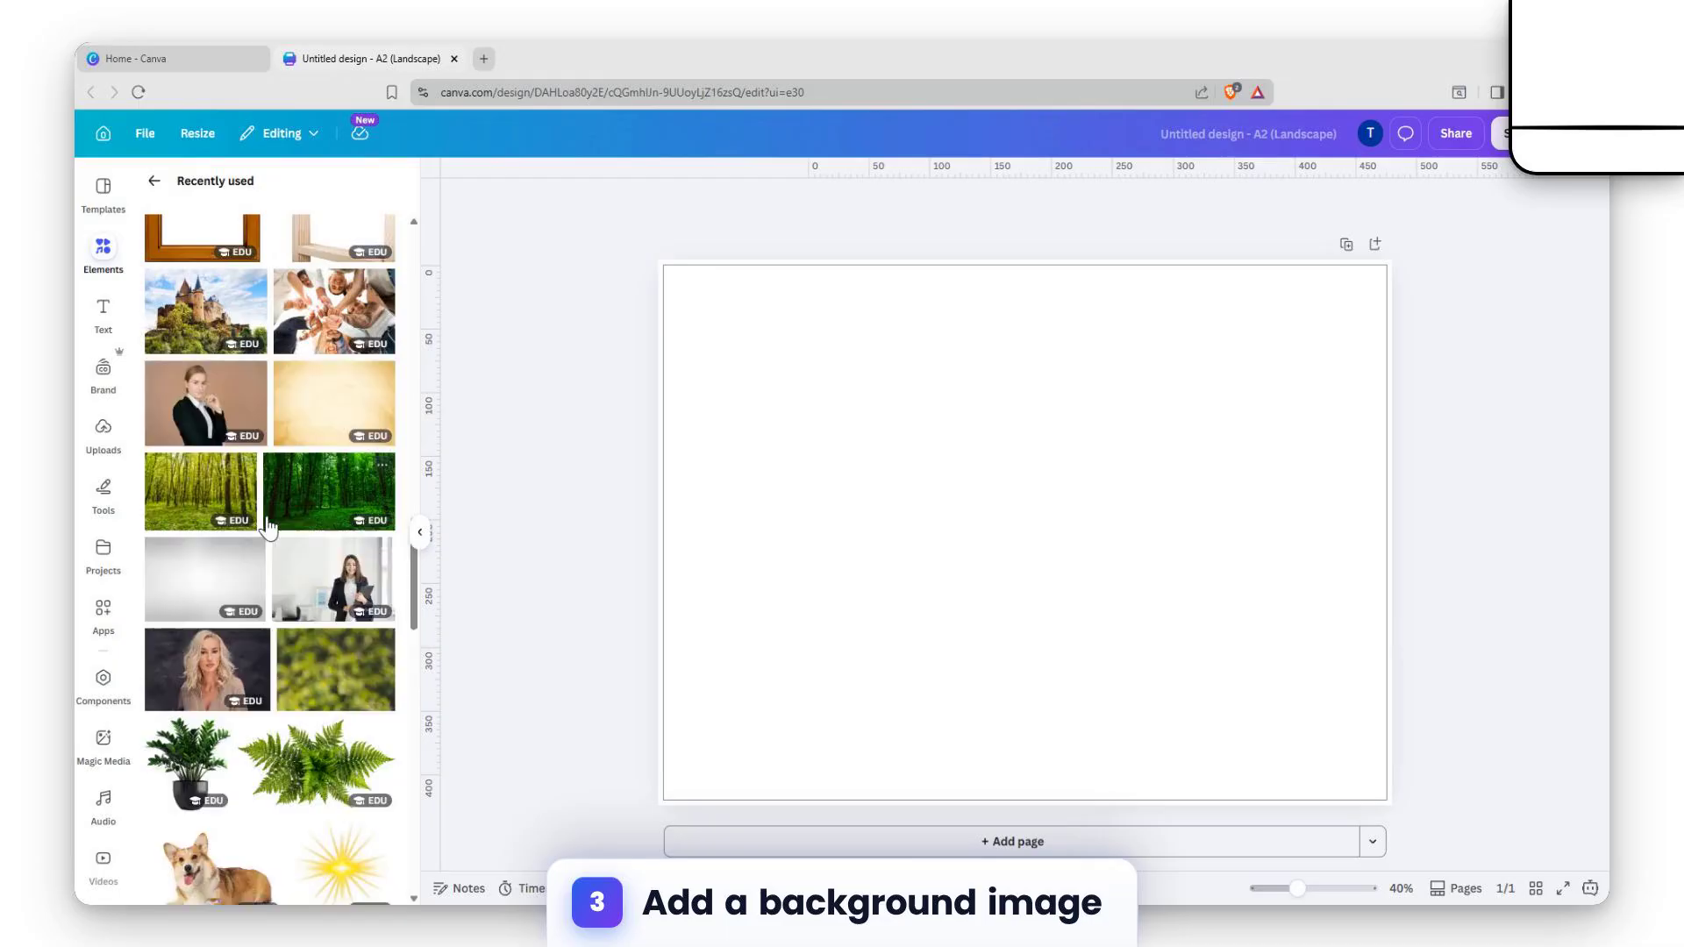
scroll(268, 525, up, 2)
scroll(267, 524, down, 9)
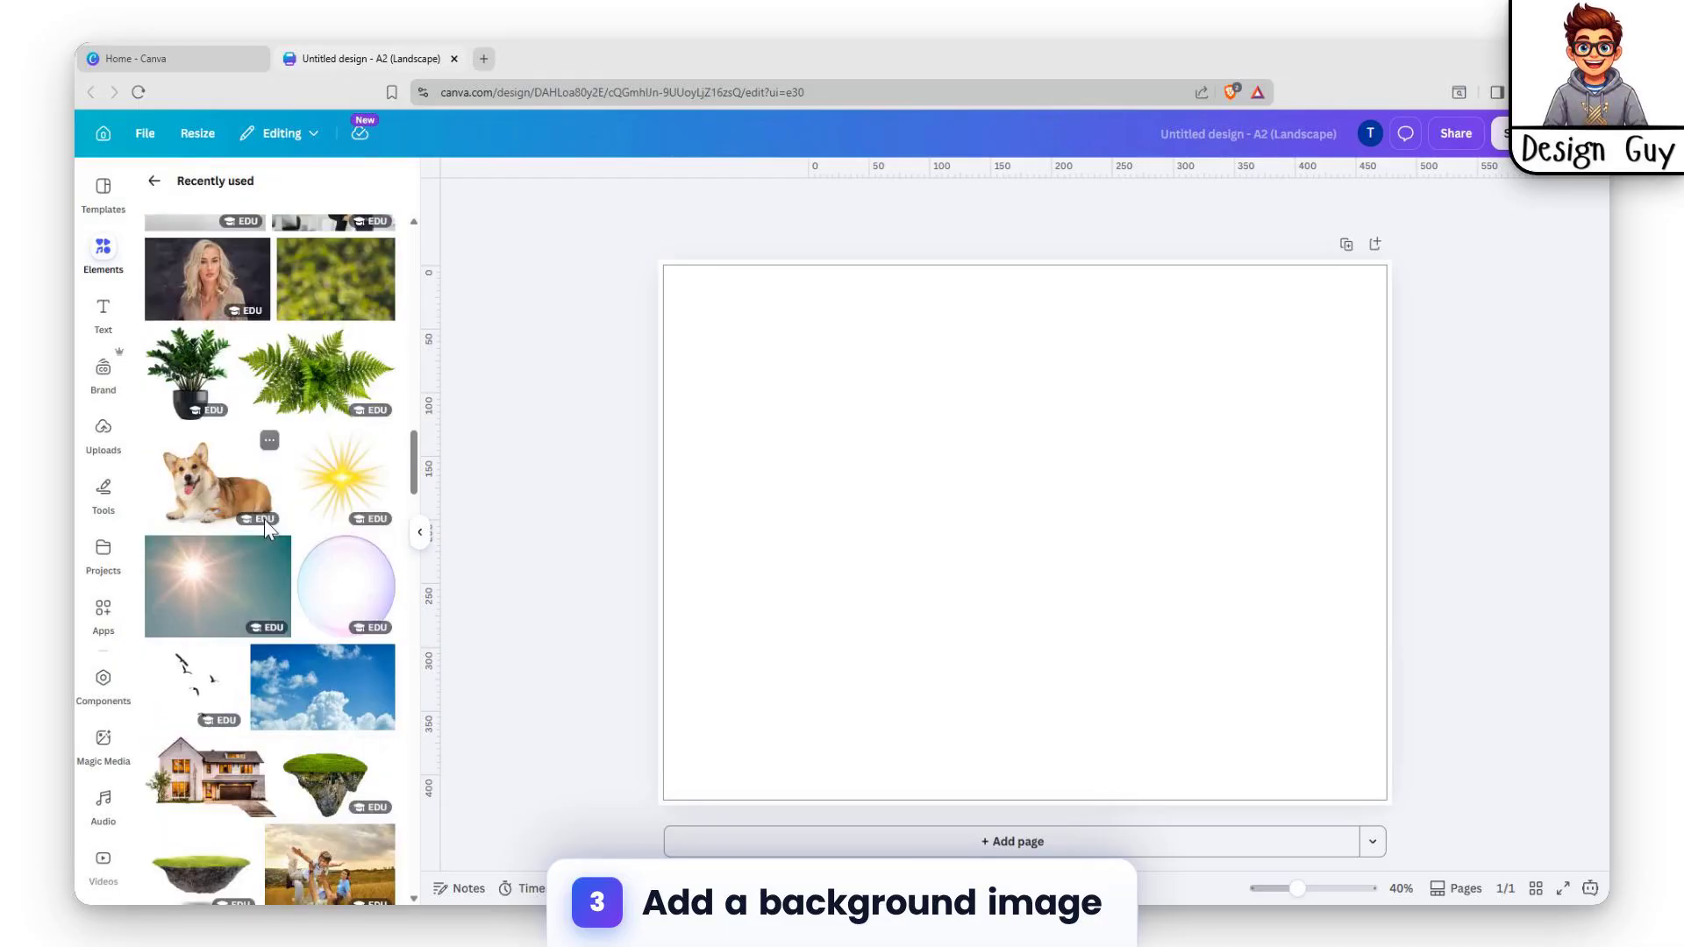
scroll(265, 518, down, 4)
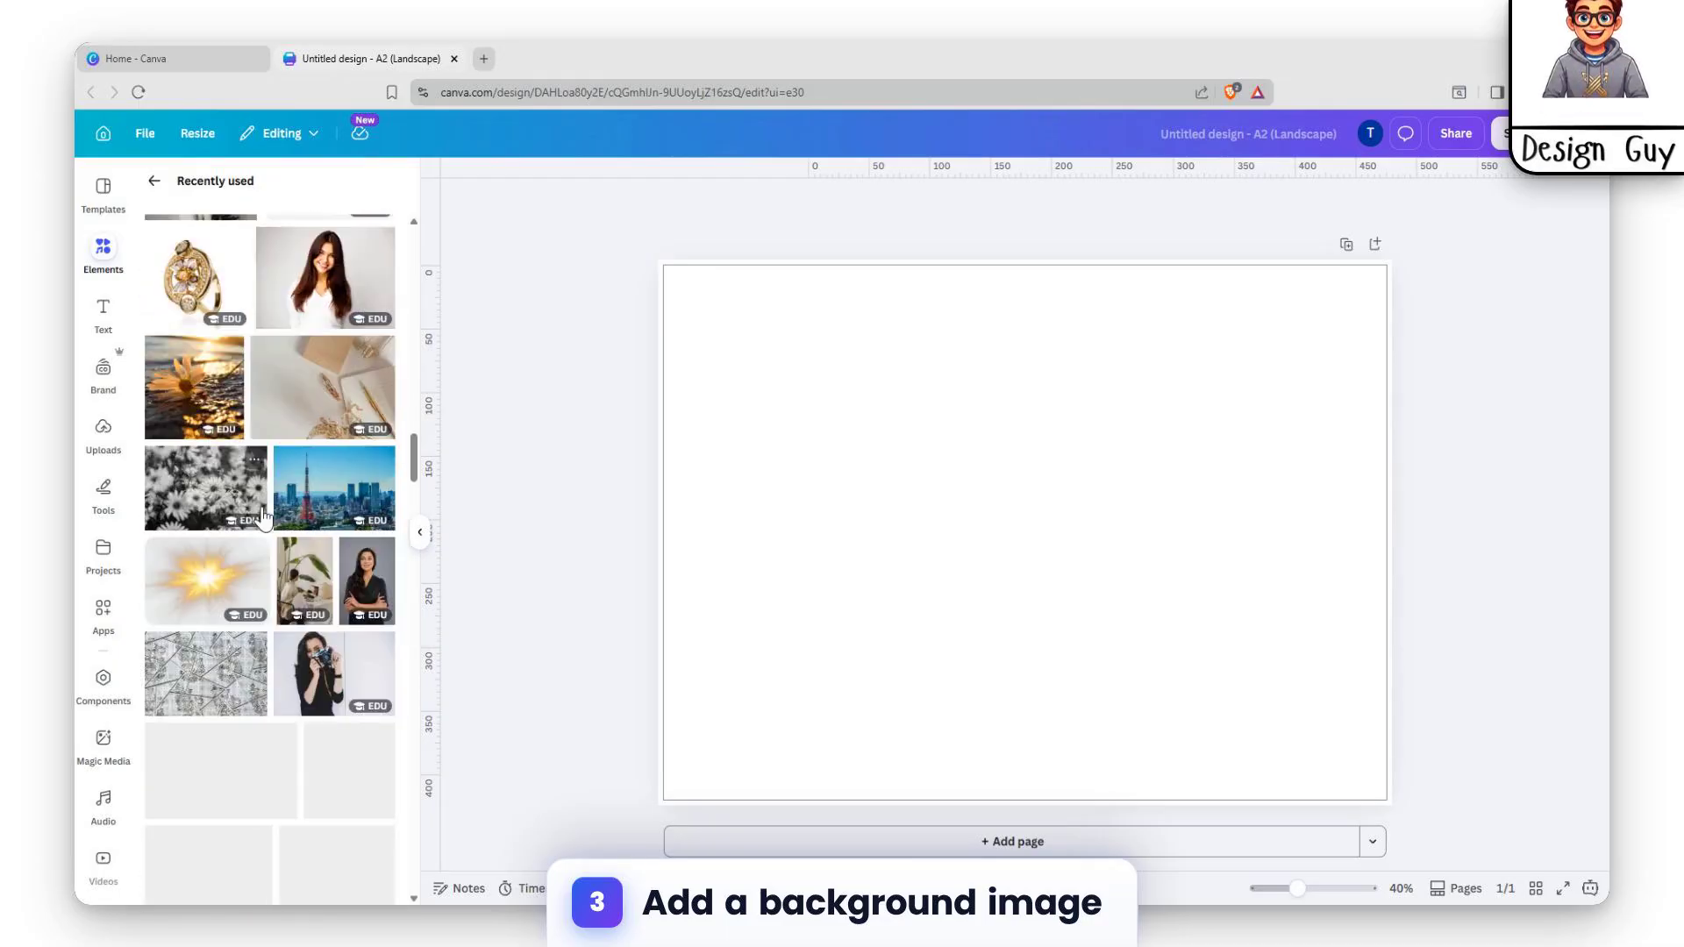
scroll(298, 496, up, 4)
click(329, 477)
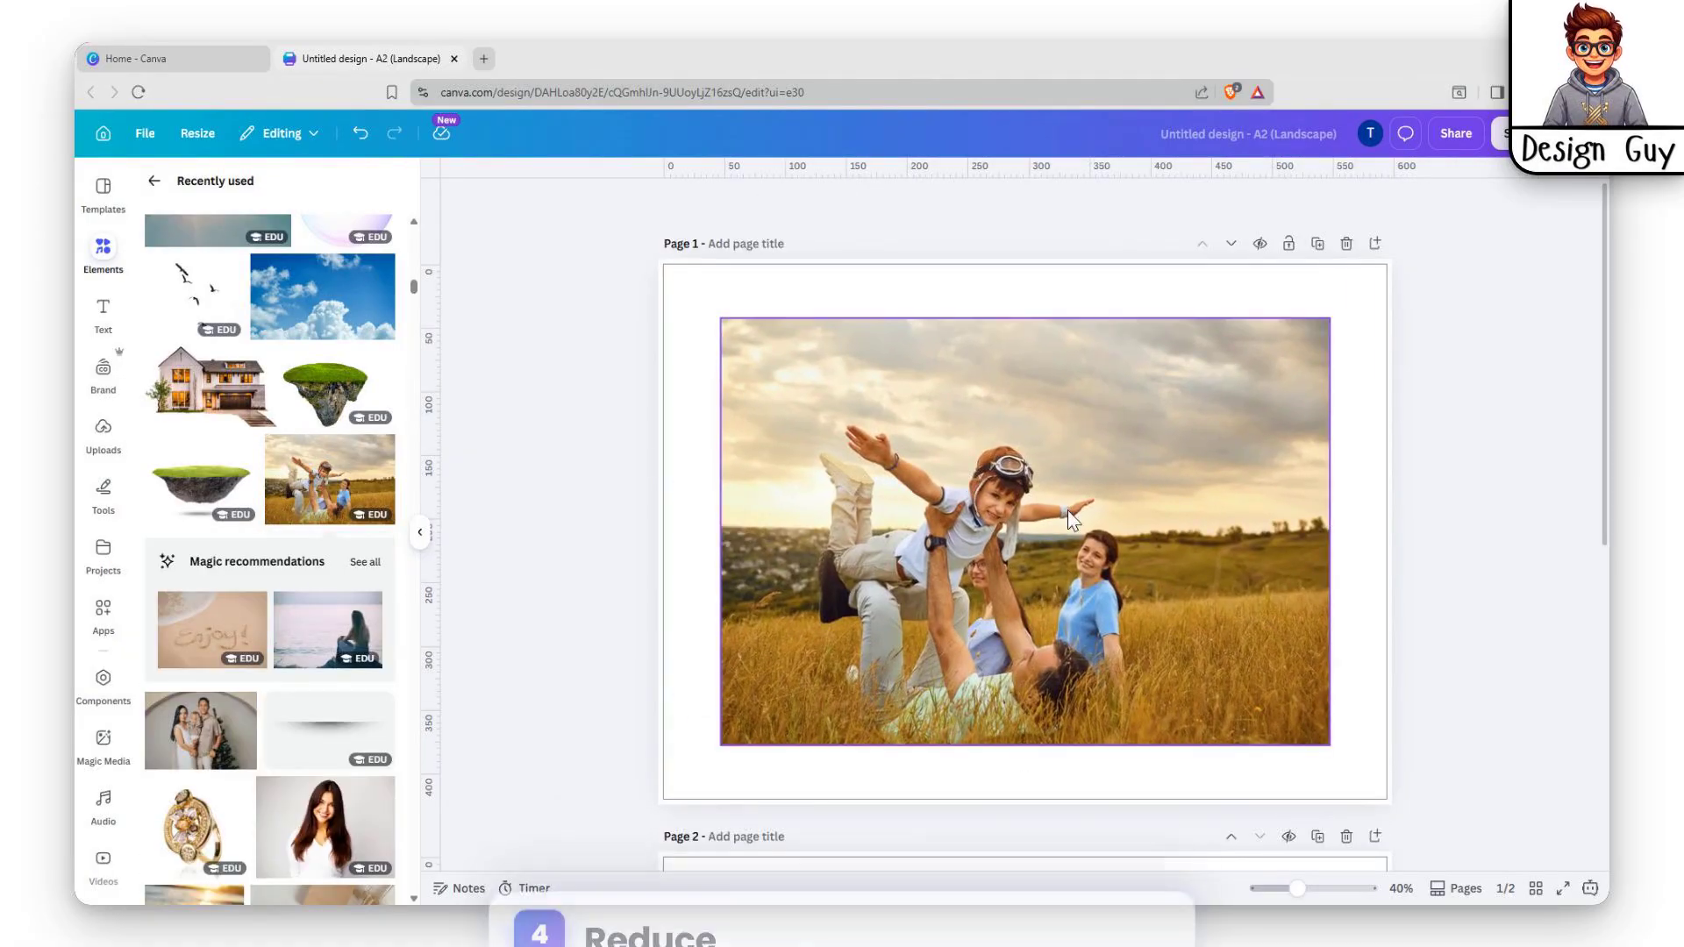
Duplicate the family photo and stack the copy exactly over the original.
click(1172, 475)
key(ctrl+d)
mouse_move(1211, 500)
mouse_down()
mouse_move(1191, 632)
mouse_move(1193, 492)
mouse_move(1192, 509)
mouse_move(1221, 502)
mouse_up()
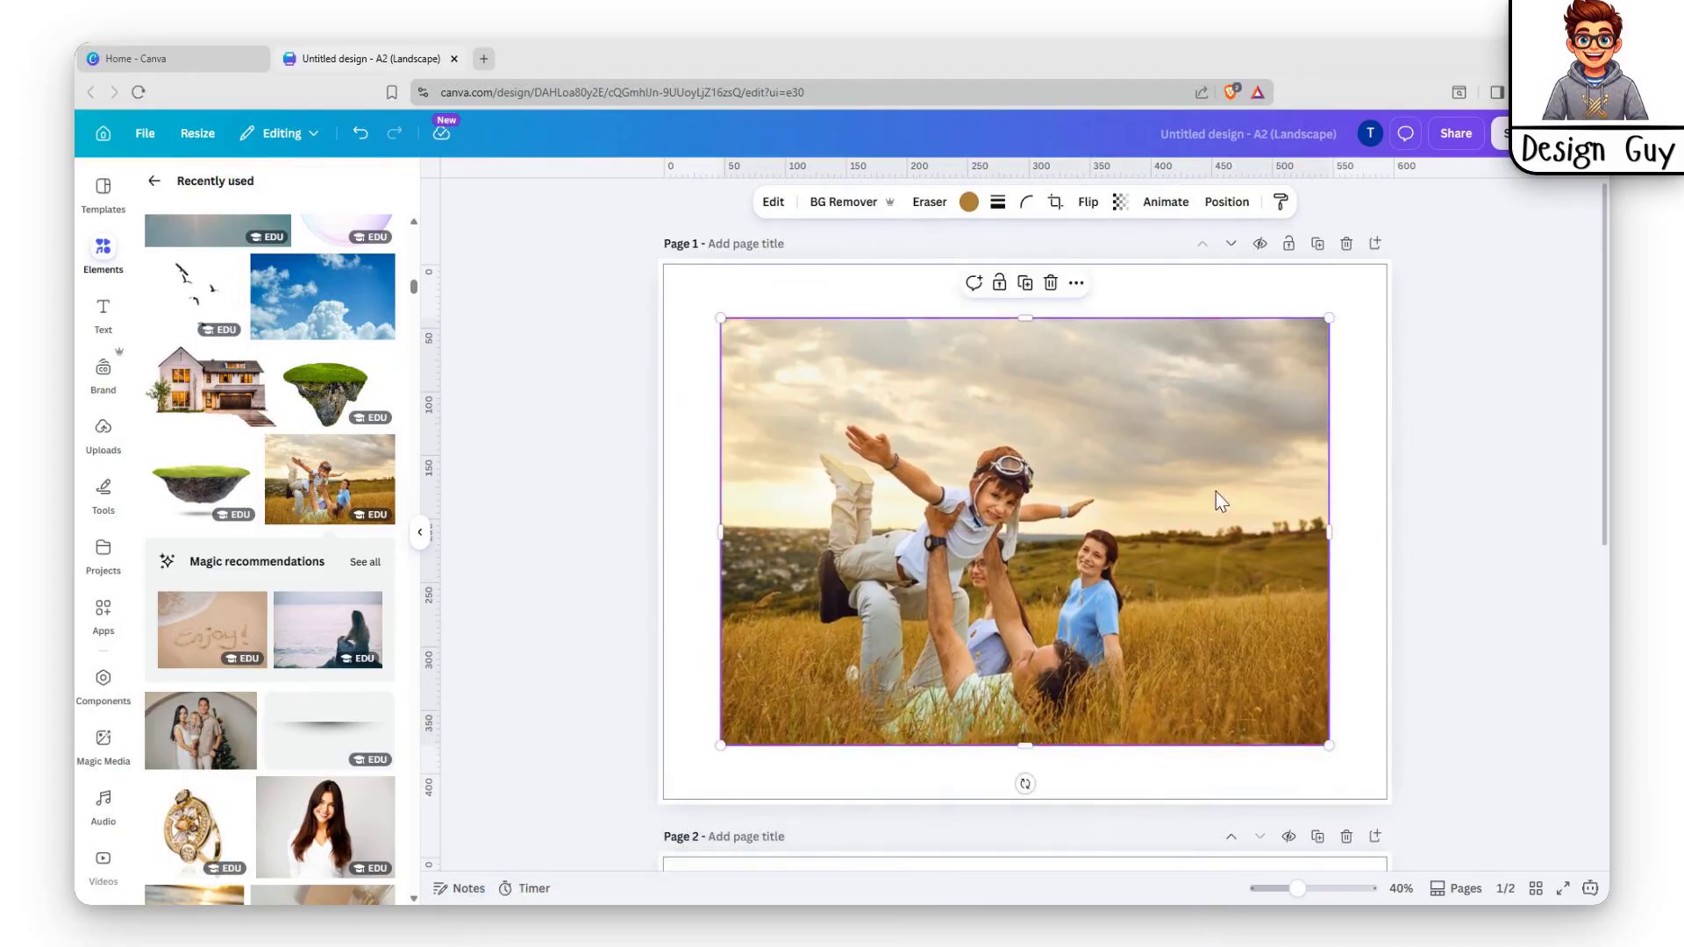
Apply the Mono Classic filter to make the photo black-and-white.
click(775, 204)
scroll(302, 449, down, 2)
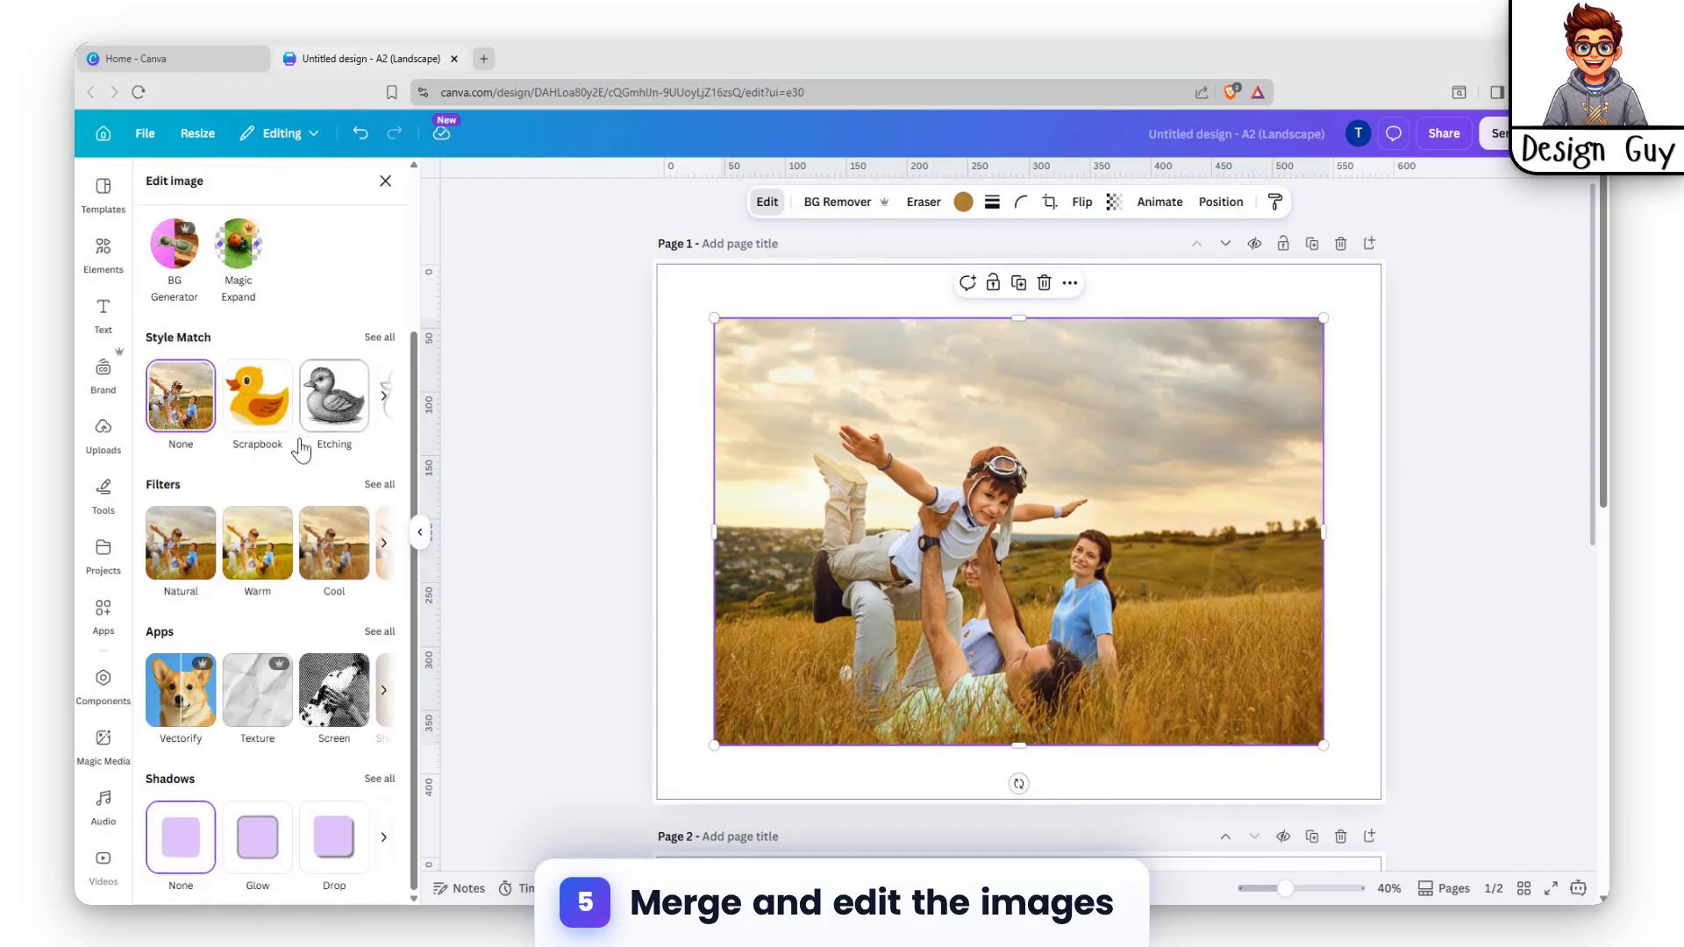
click(380, 484)
scroll(224, 517, down, 10)
scroll(189, 619, down, 5)
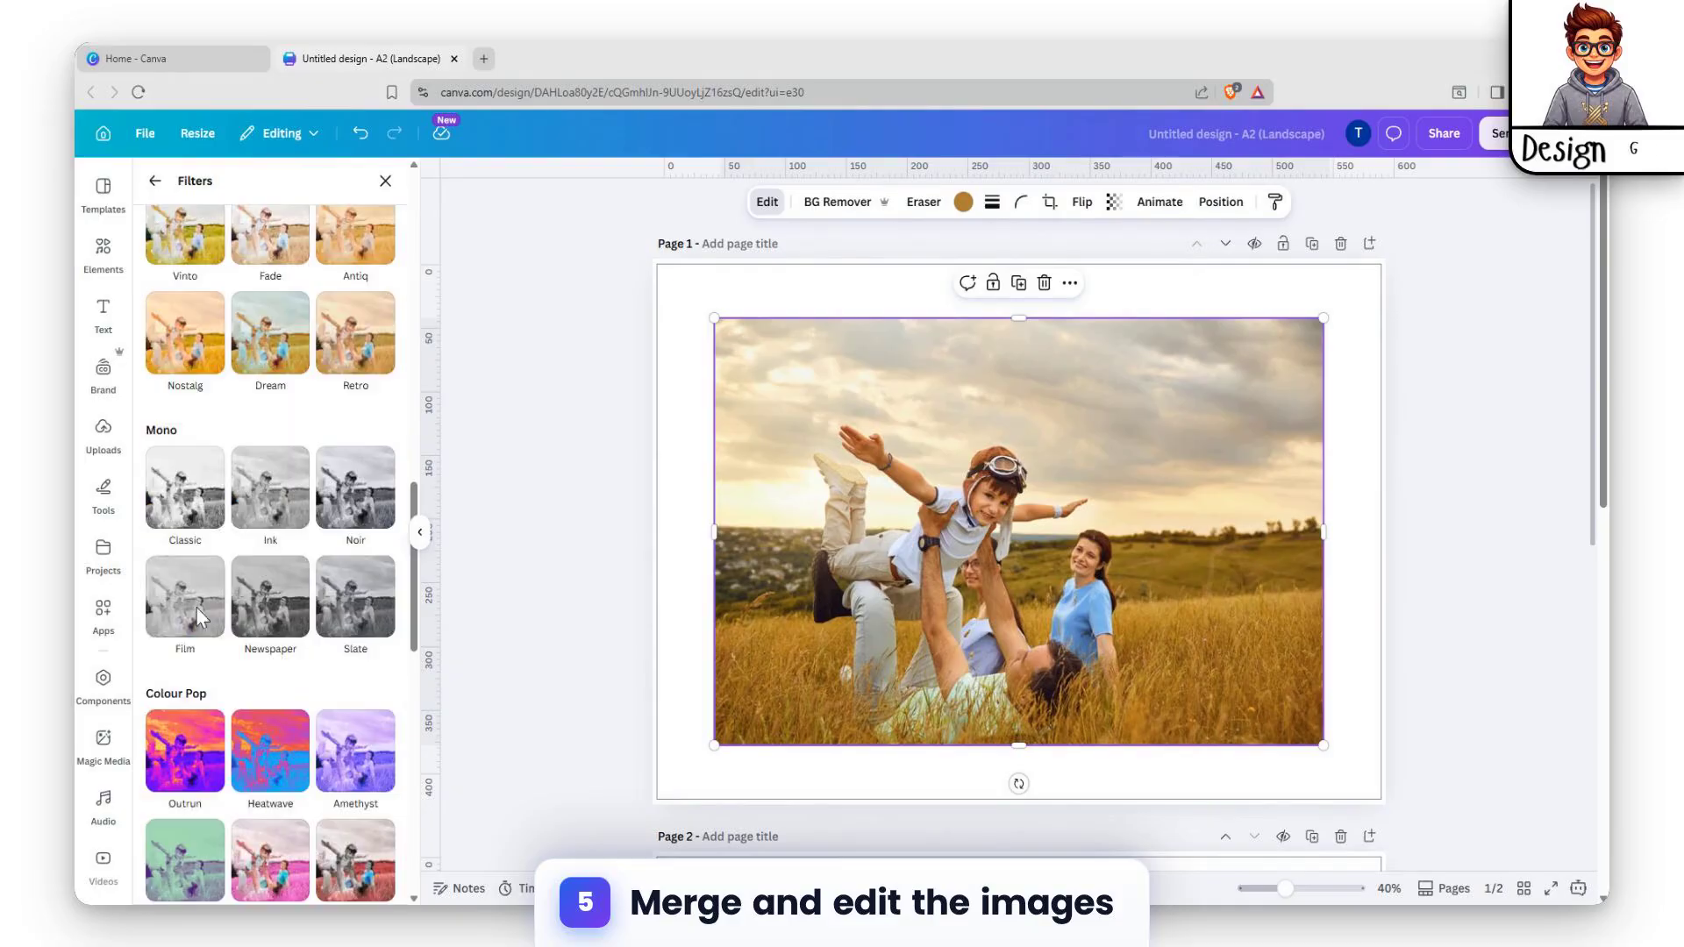
click(185, 487)
Add a Custom duotone to the photo with light #FFFFFF highlights.
scroll(197, 588, up, 3)
scroll(195, 666, down, 7)
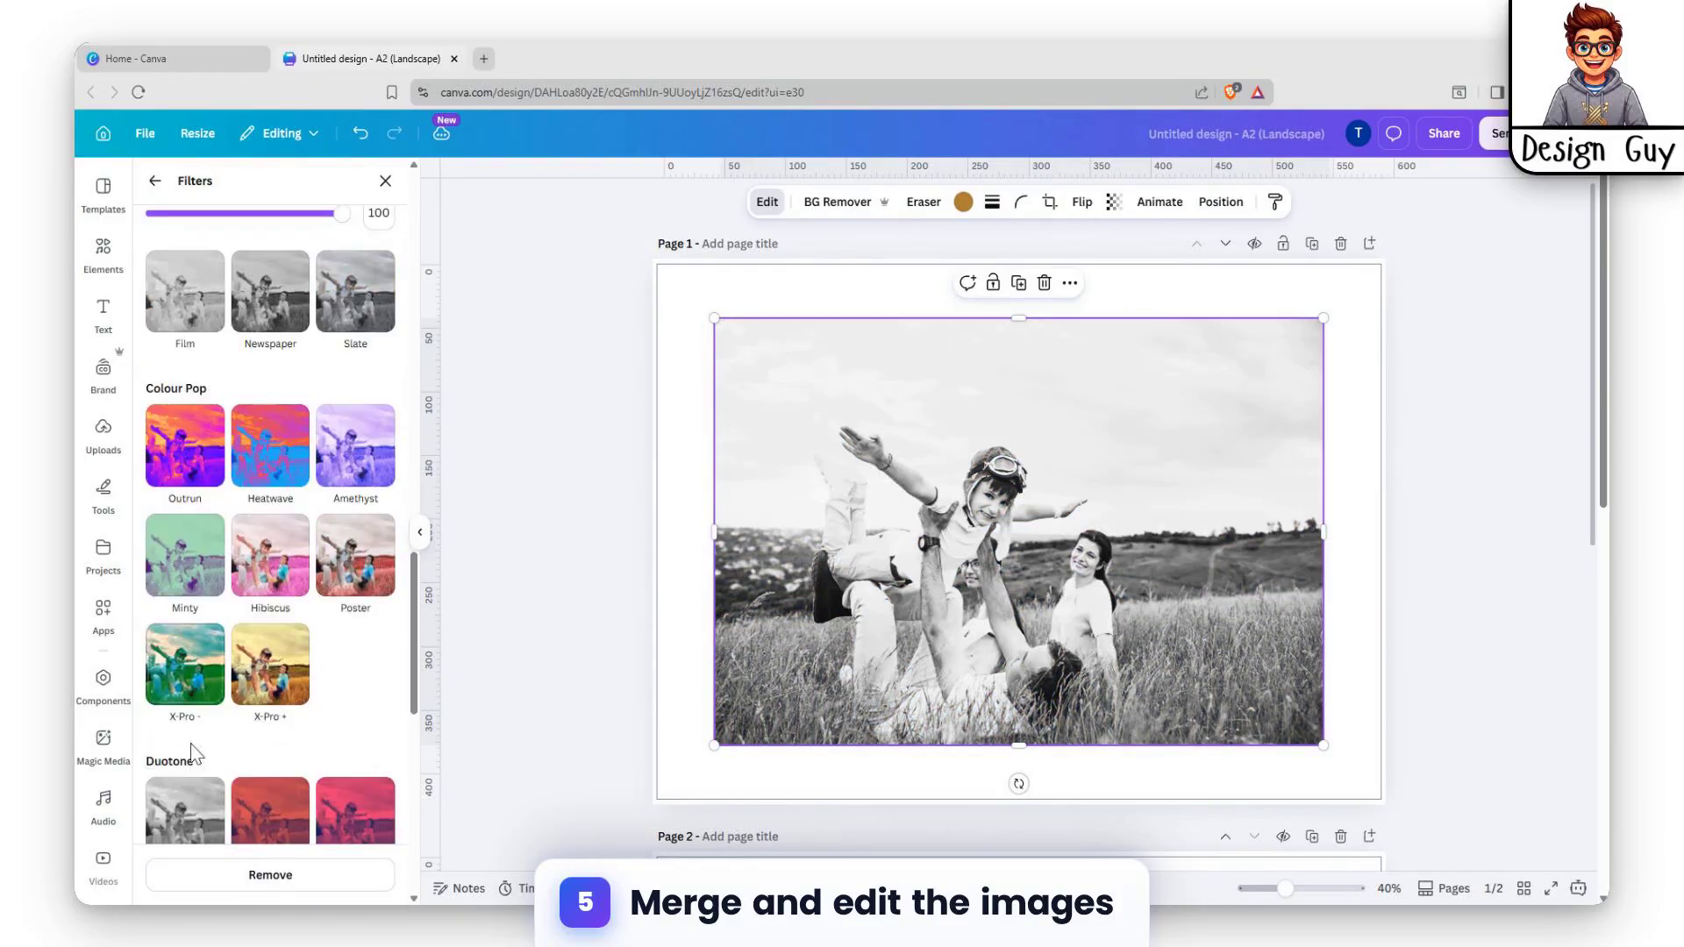
click(186, 803)
scroll(199, 614, down, 5)
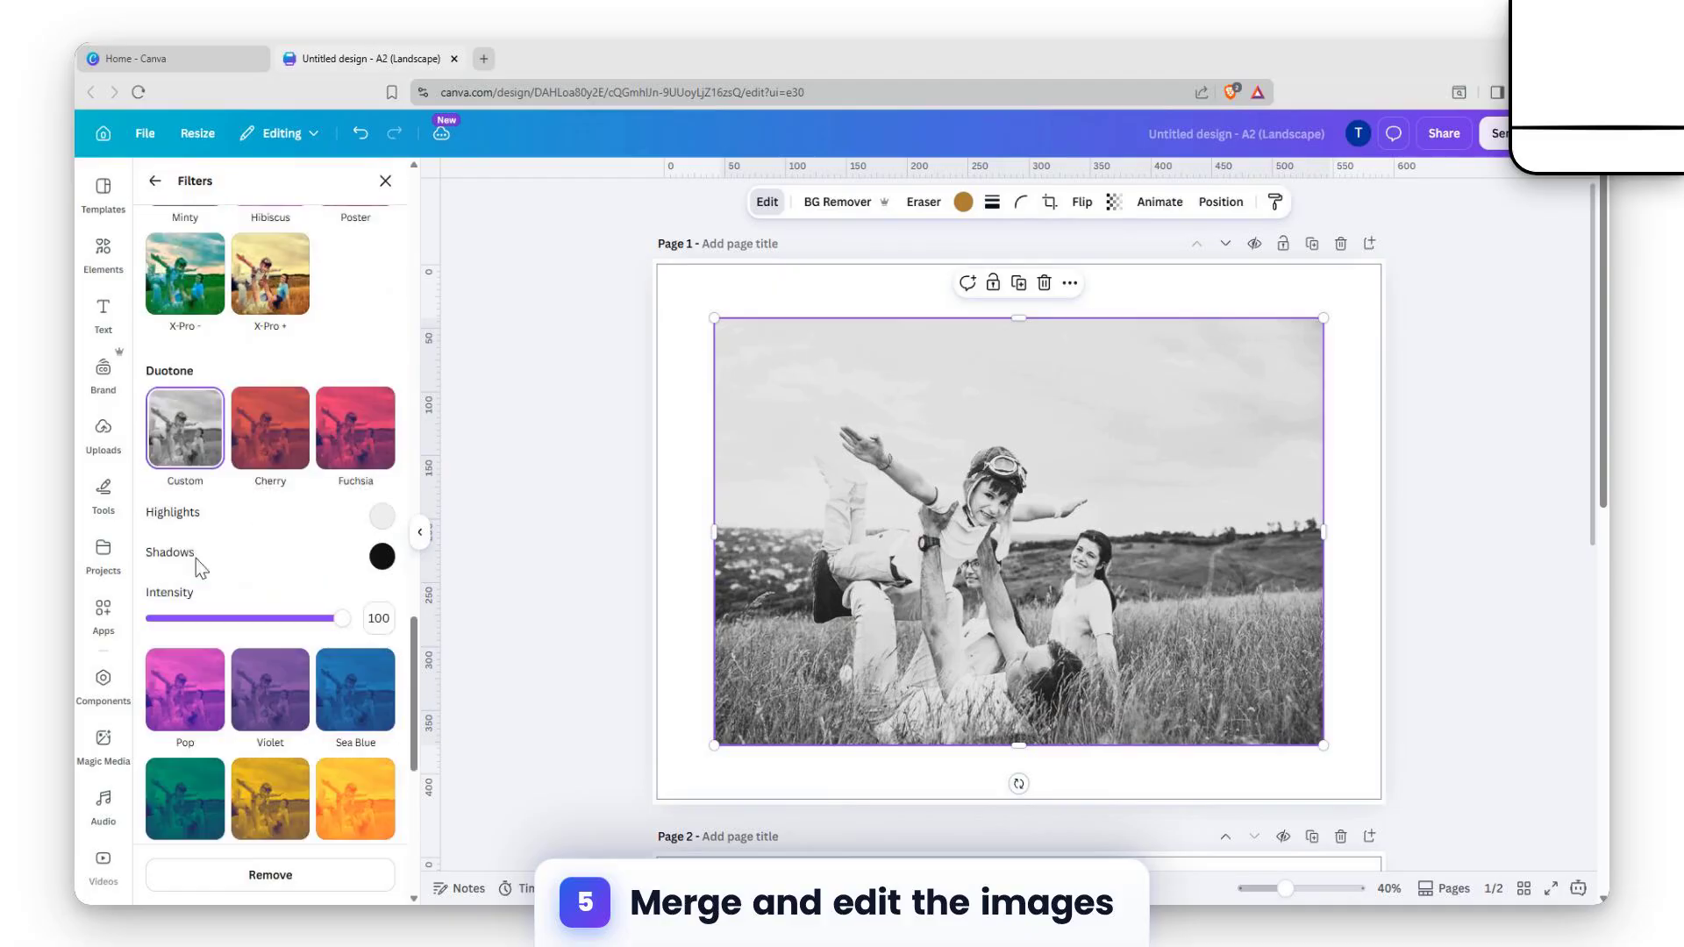
click(382, 516)
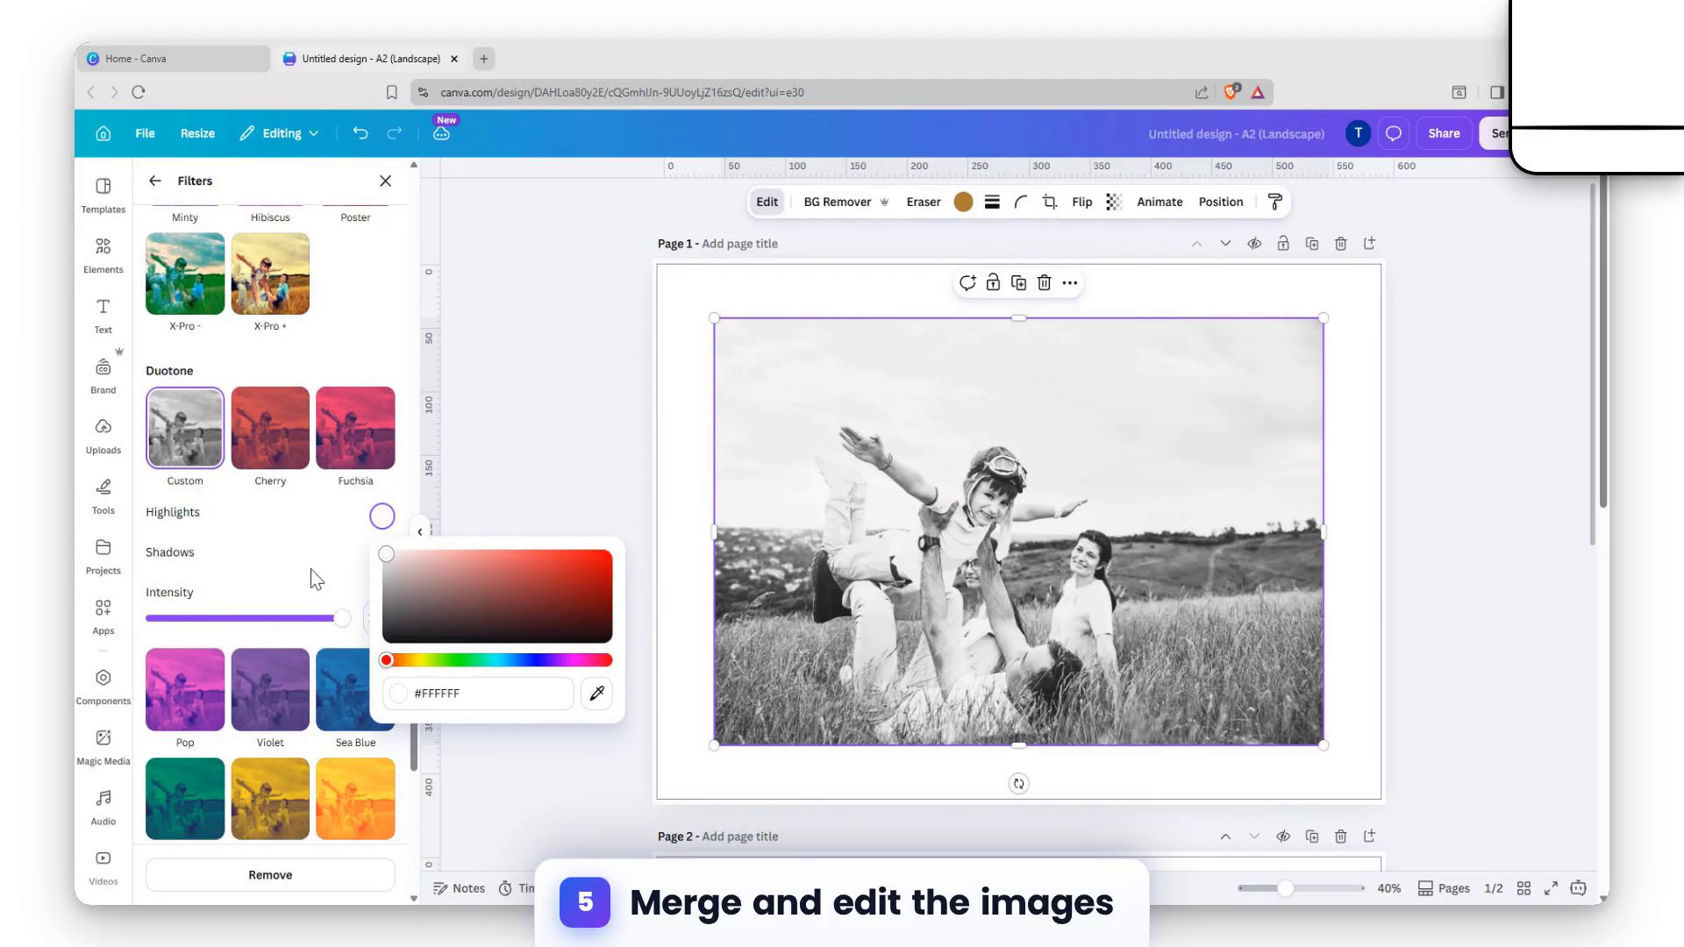
click(347, 593)
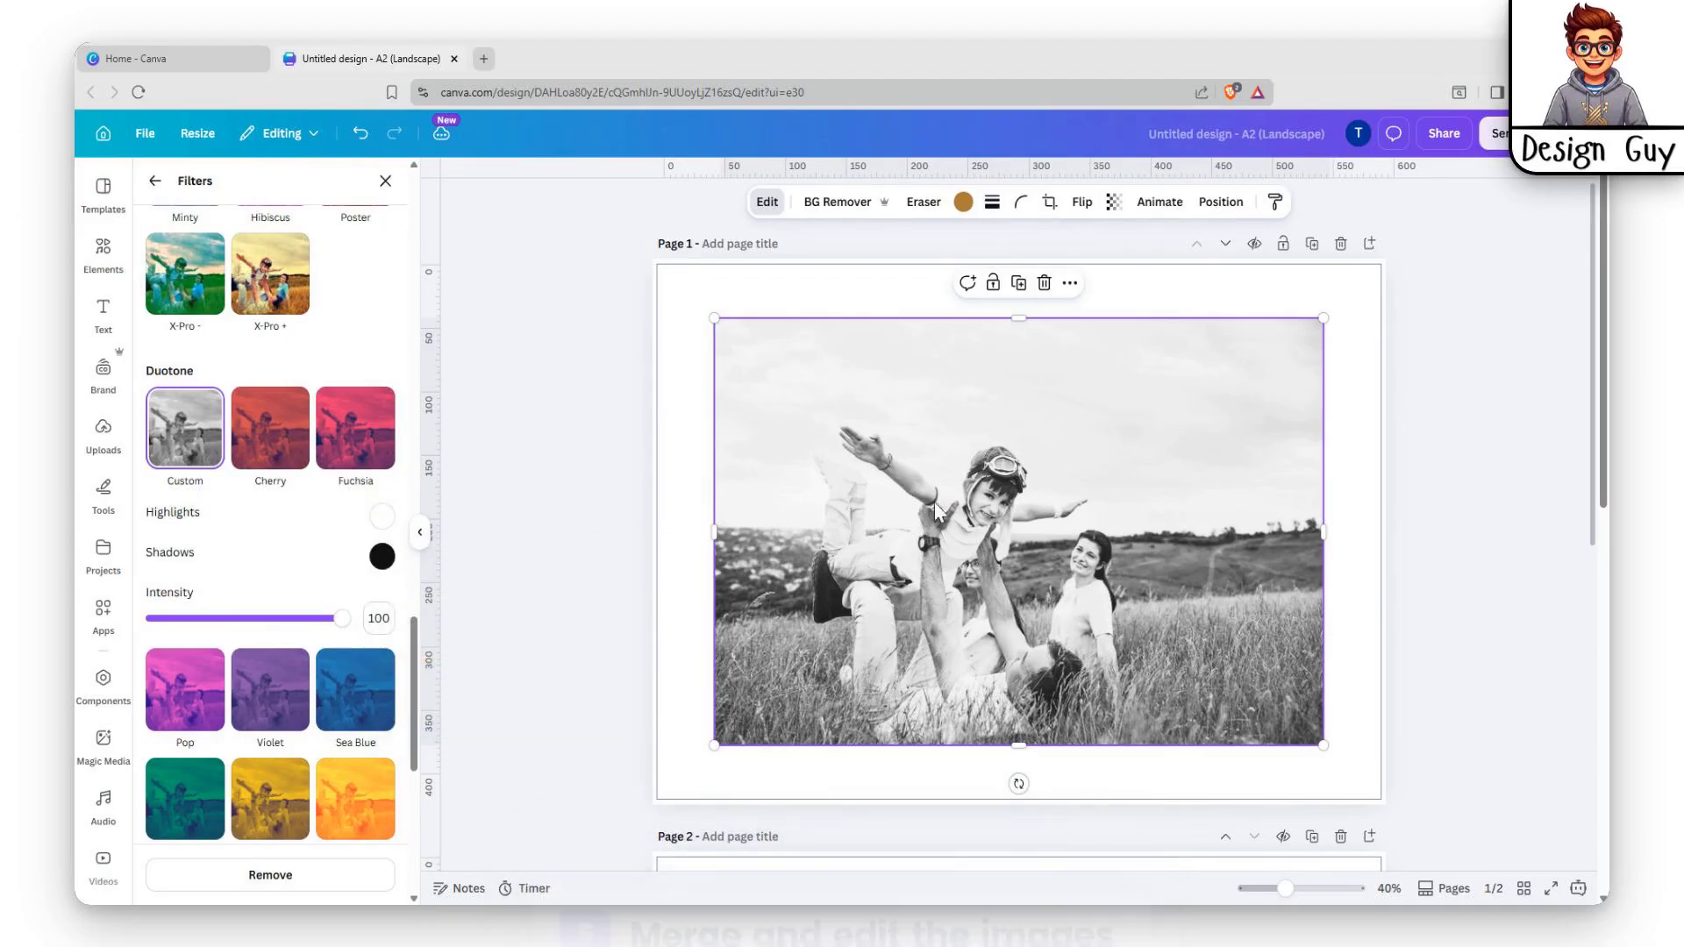
Look through the photo's arrangement options and exit crop mode without cropping.
right_click(1104, 379)
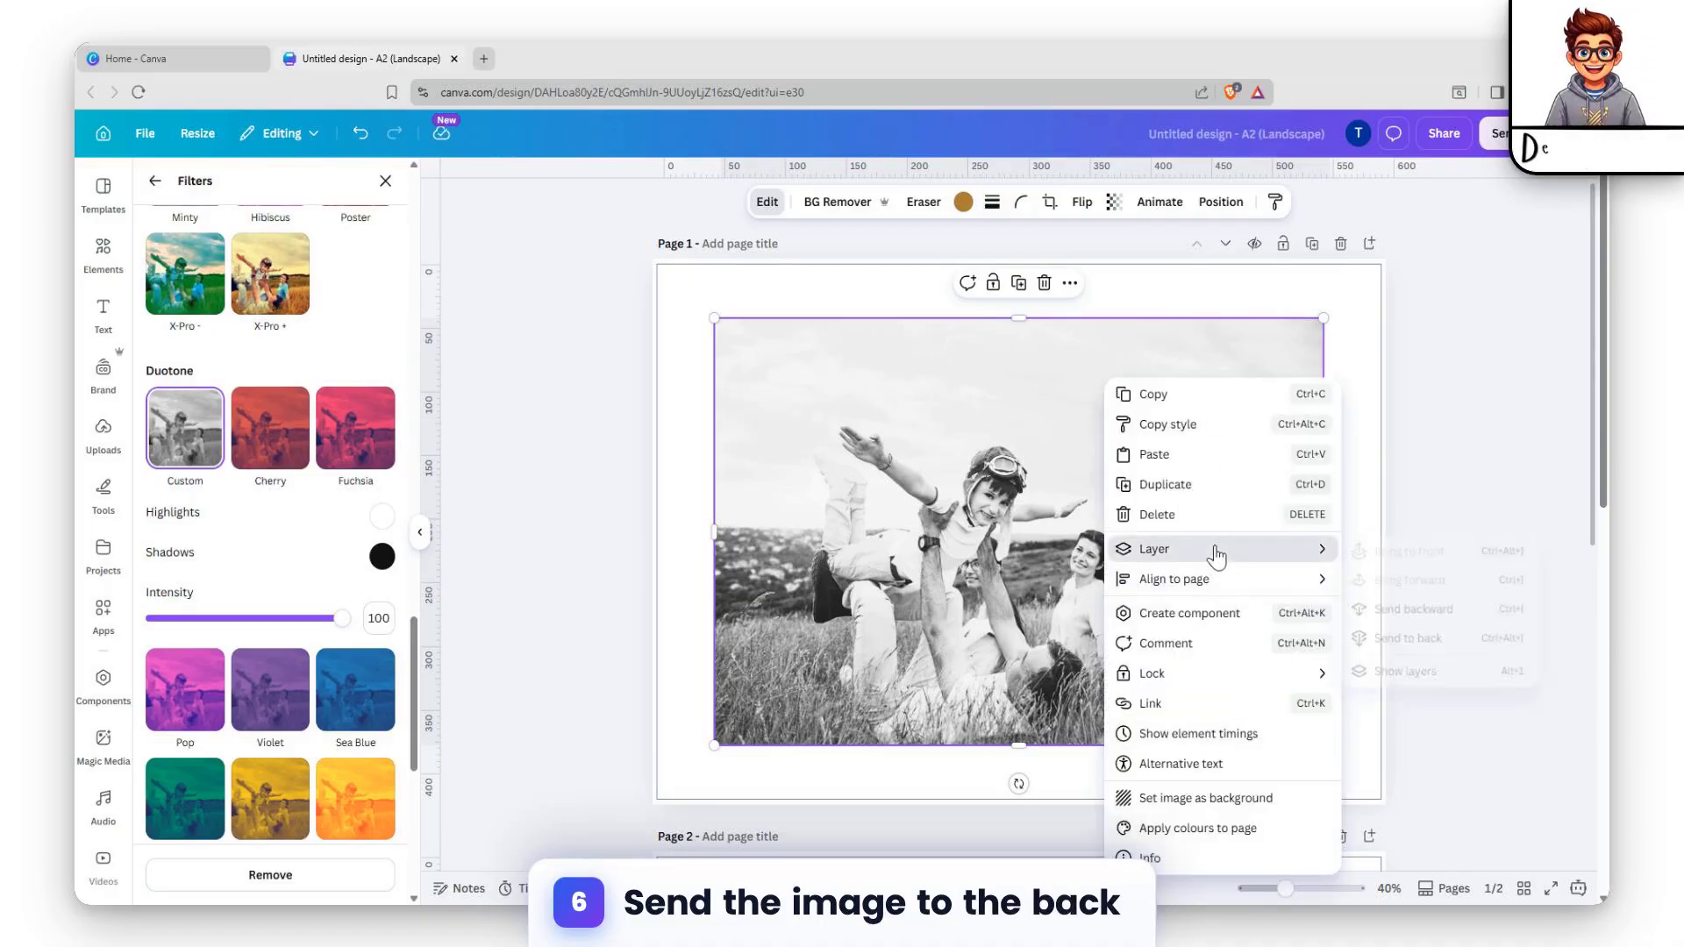
mouse_move(1272, 553)
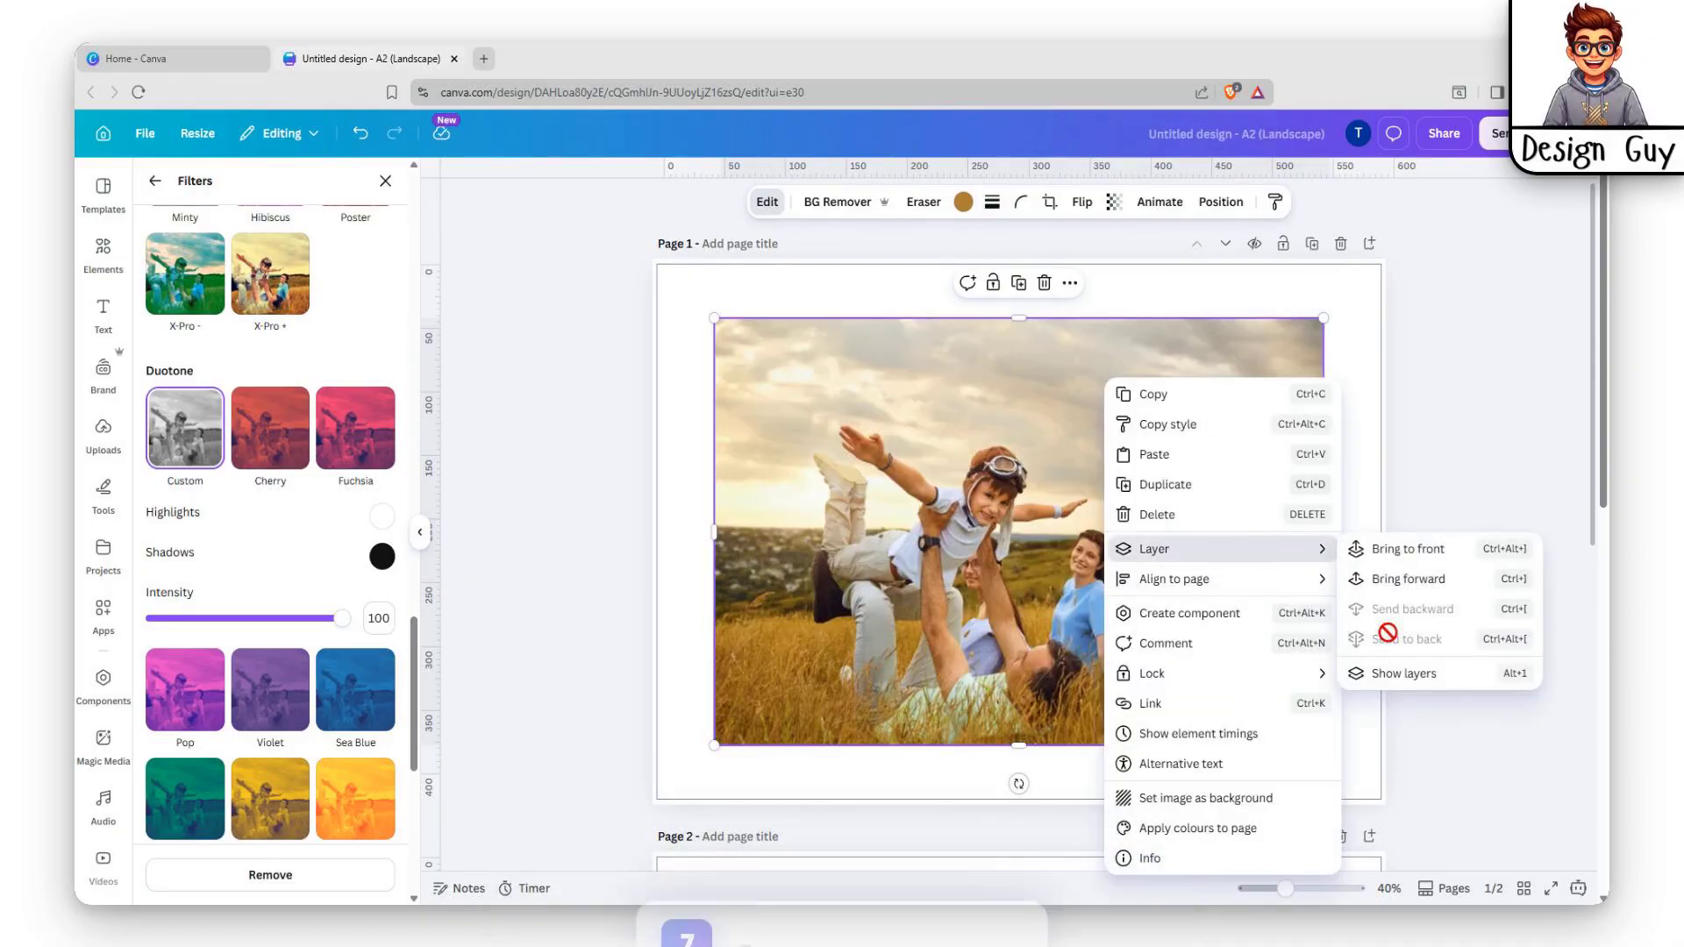
click(1052, 504)
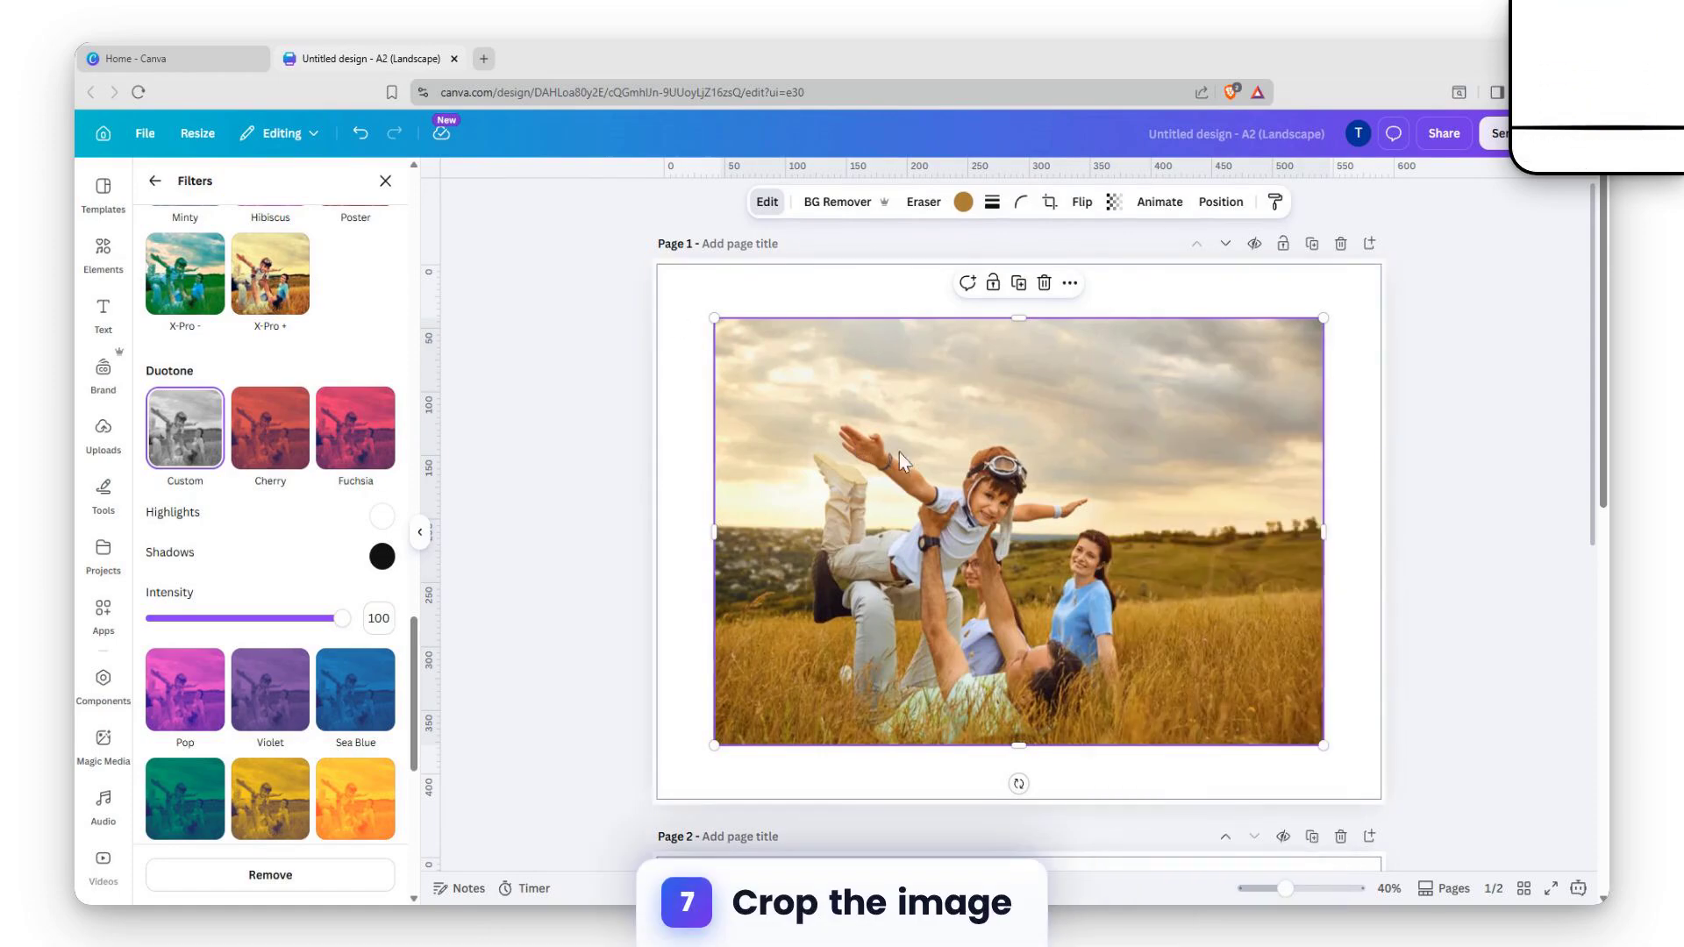
click(1050, 202)
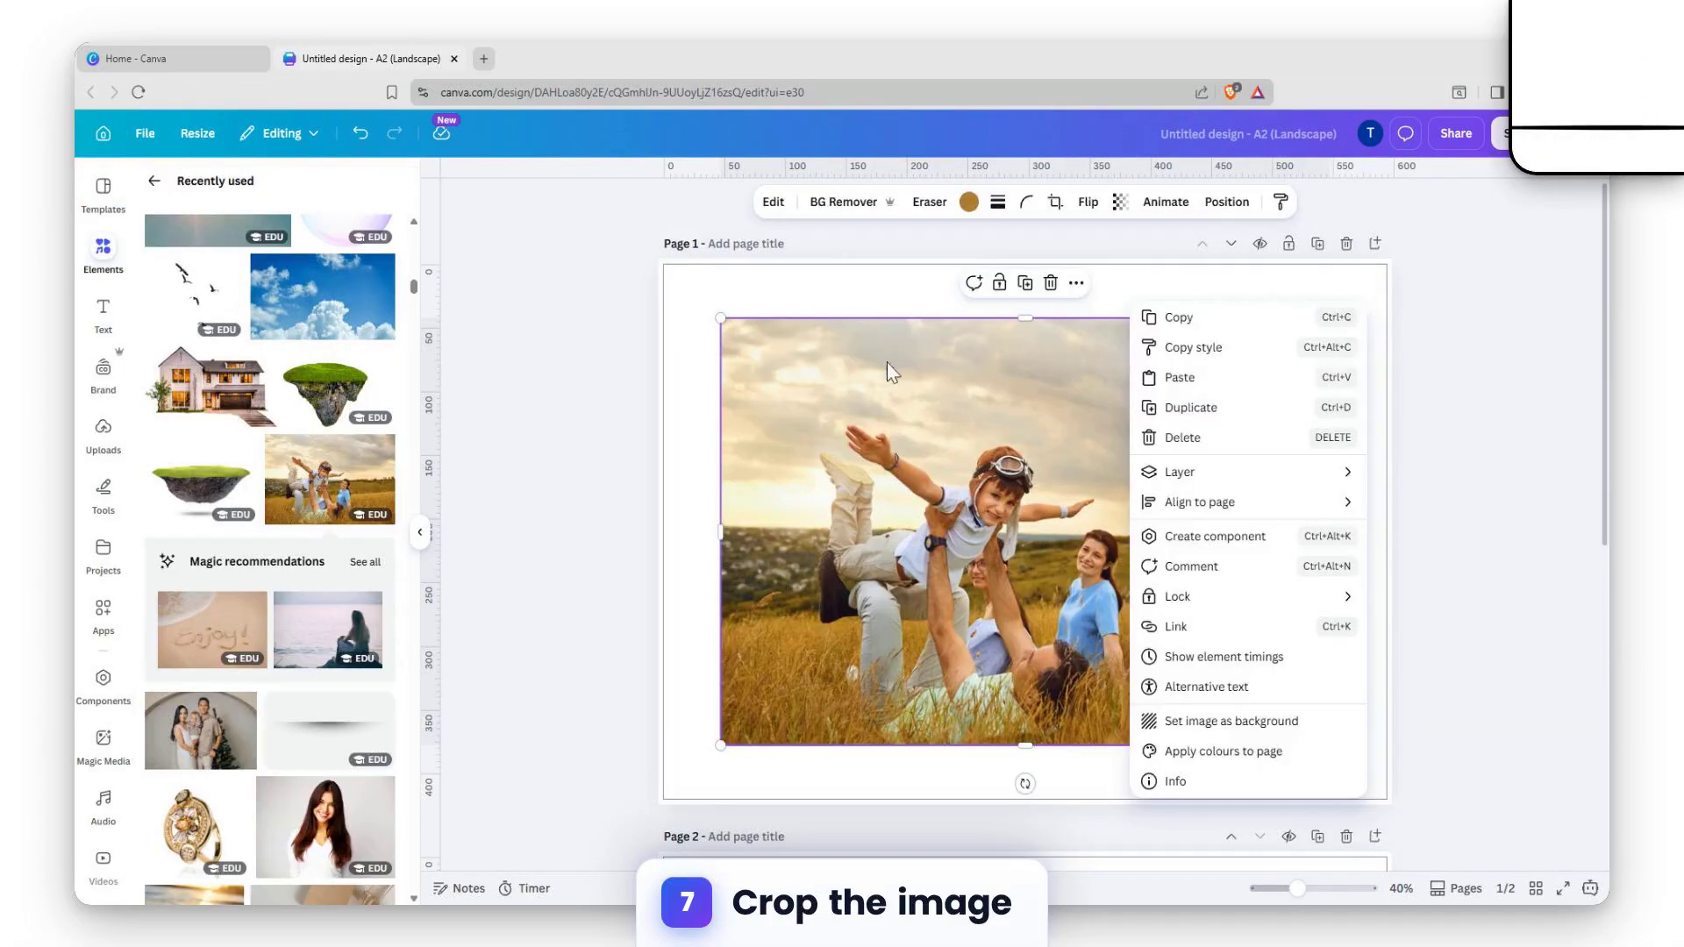
click(1415, 482)
click(1421, 446)
Crop the top colour photo tightly around the airborne boy and his parents.
click(1015, 397)
click(1055, 202)
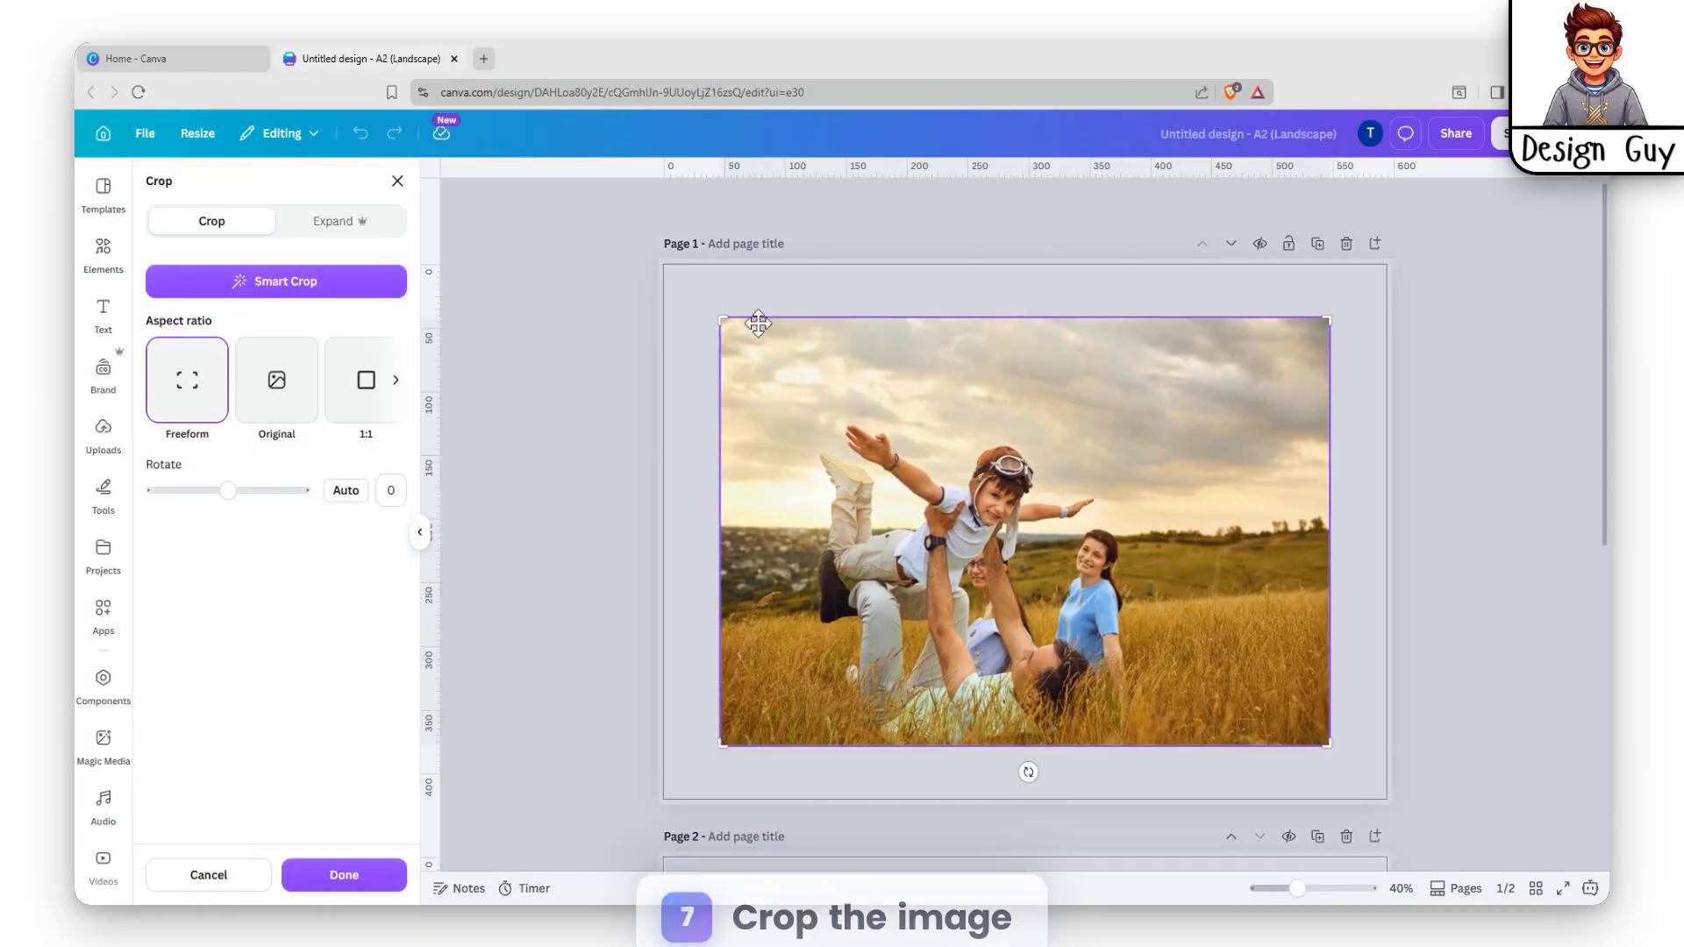
drag(732, 323, 817, 410)
drag(1337, 745, 1097, 605)
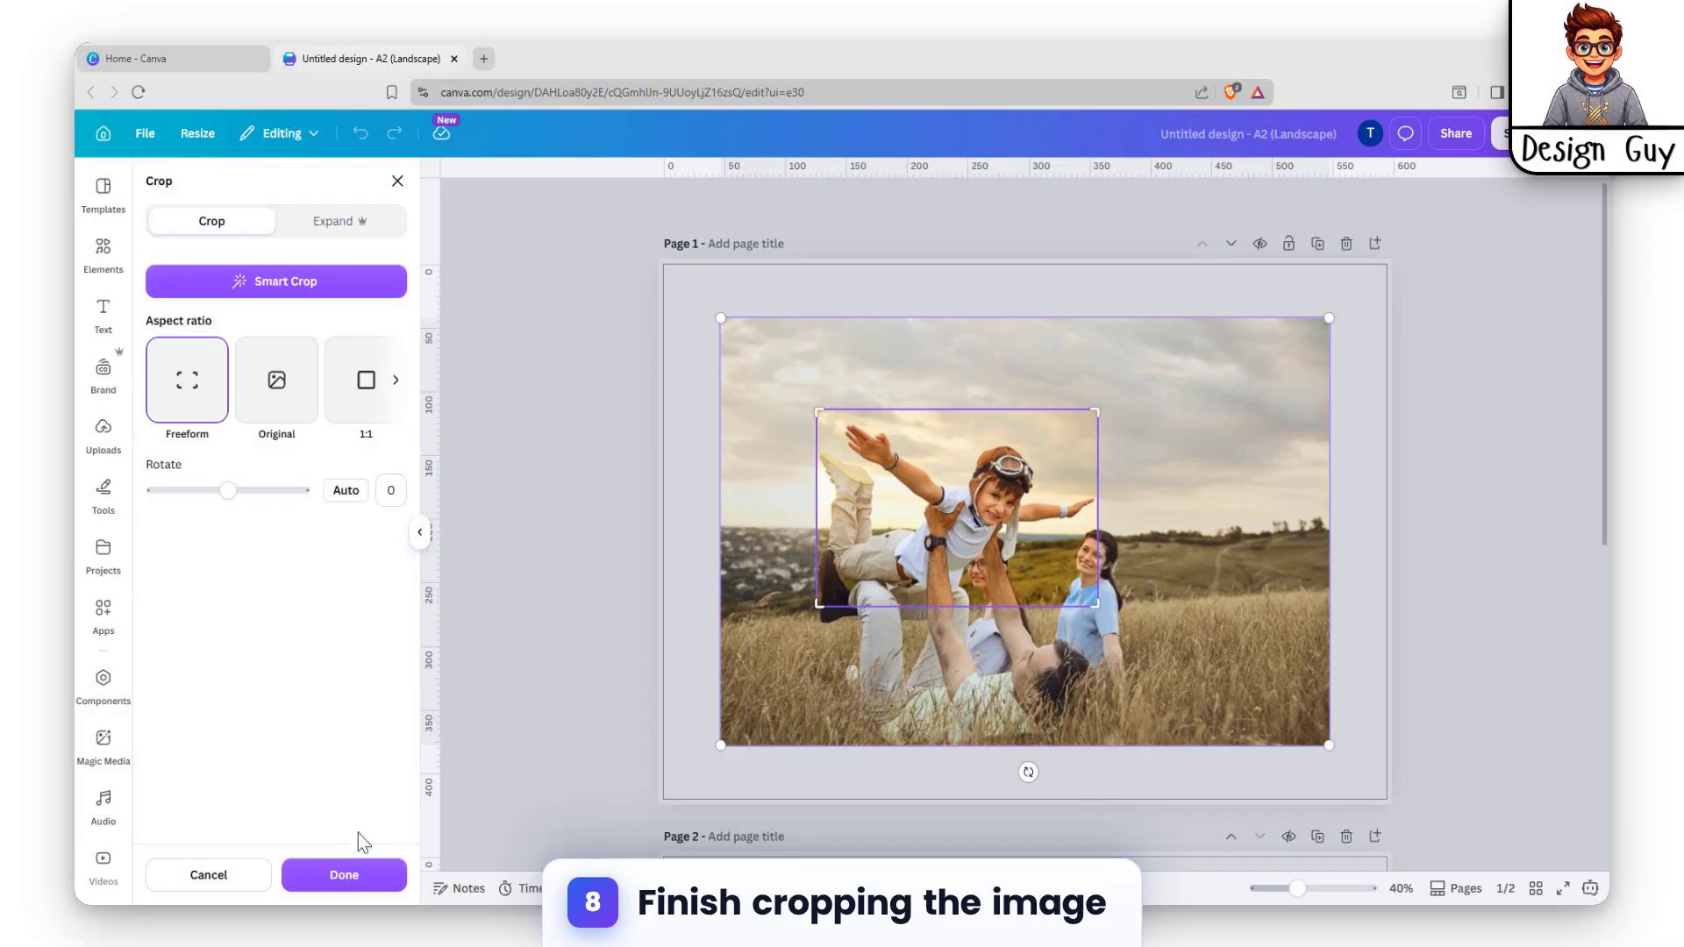
click(347, 877)
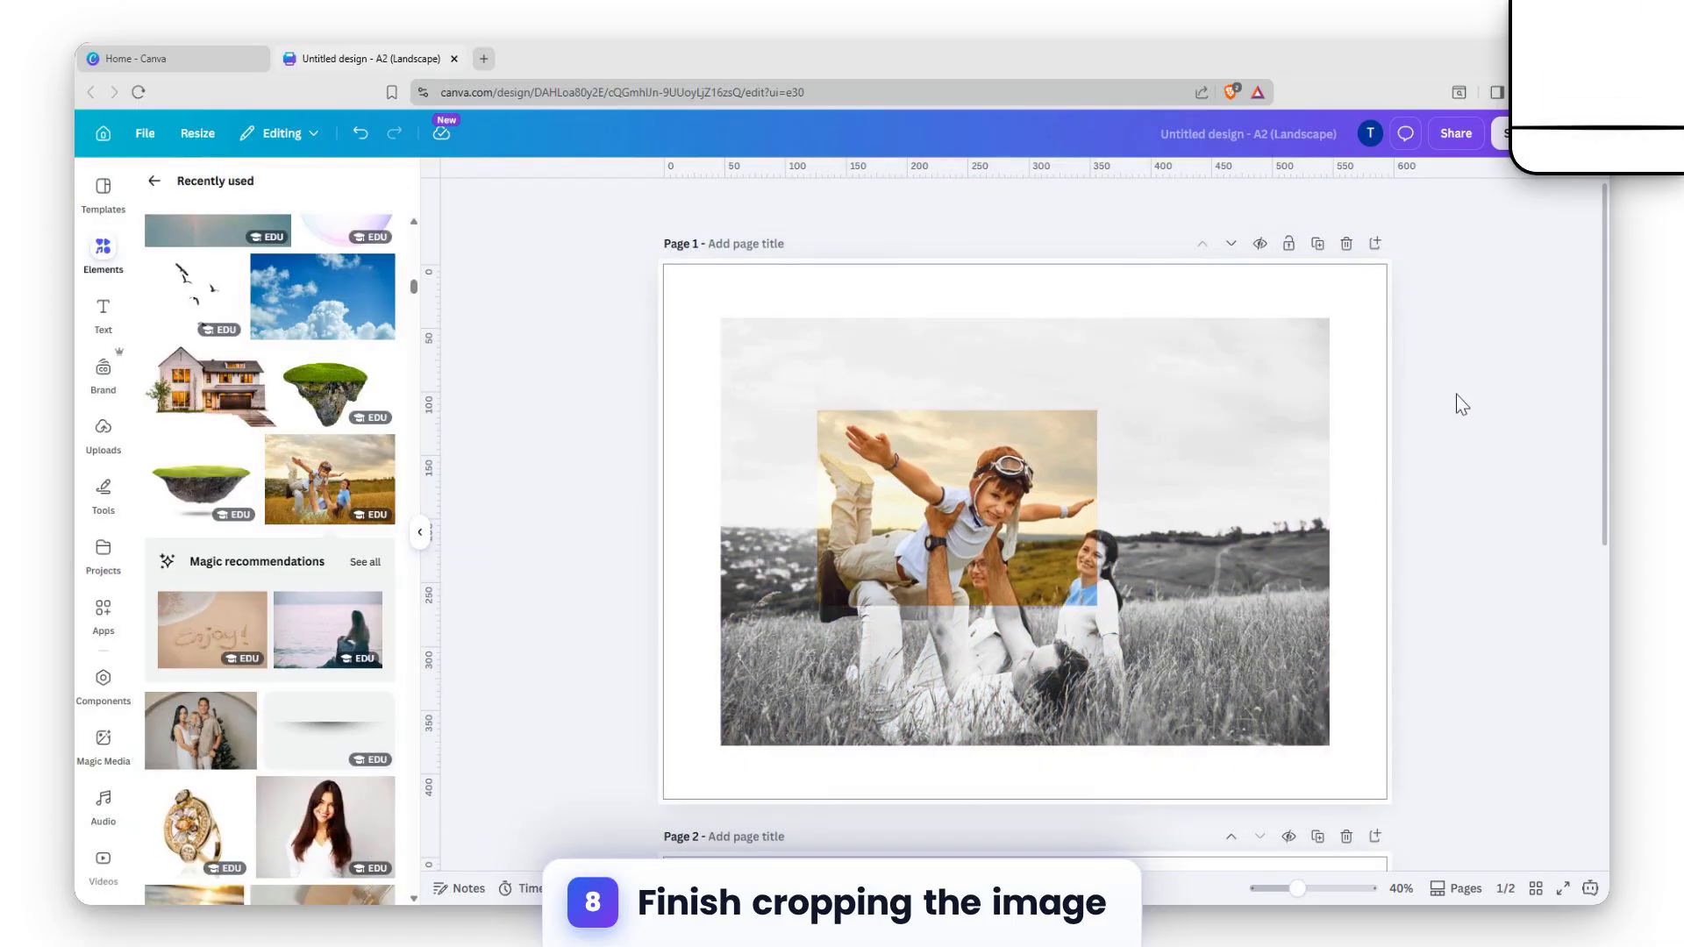
click(1240, 414)
Apply the Page lift shadow to the large black-and-white photo.
click(892, 448)
click(1195, 378)
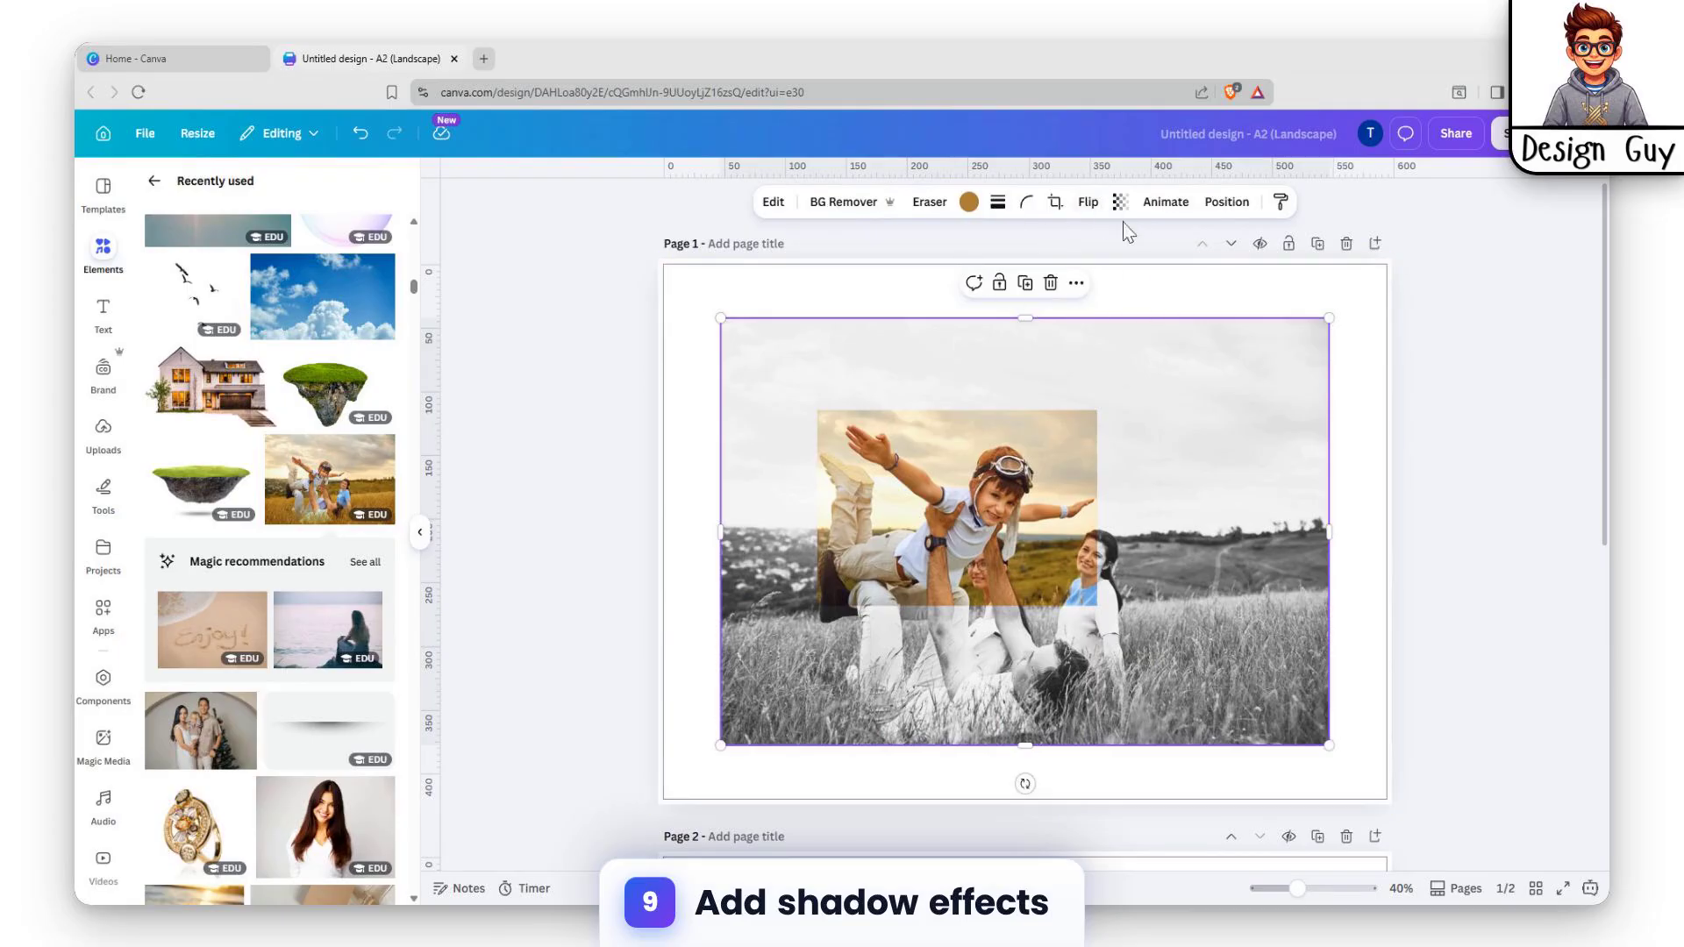
click(771, 202)
scroll(272, 535, down, 5)
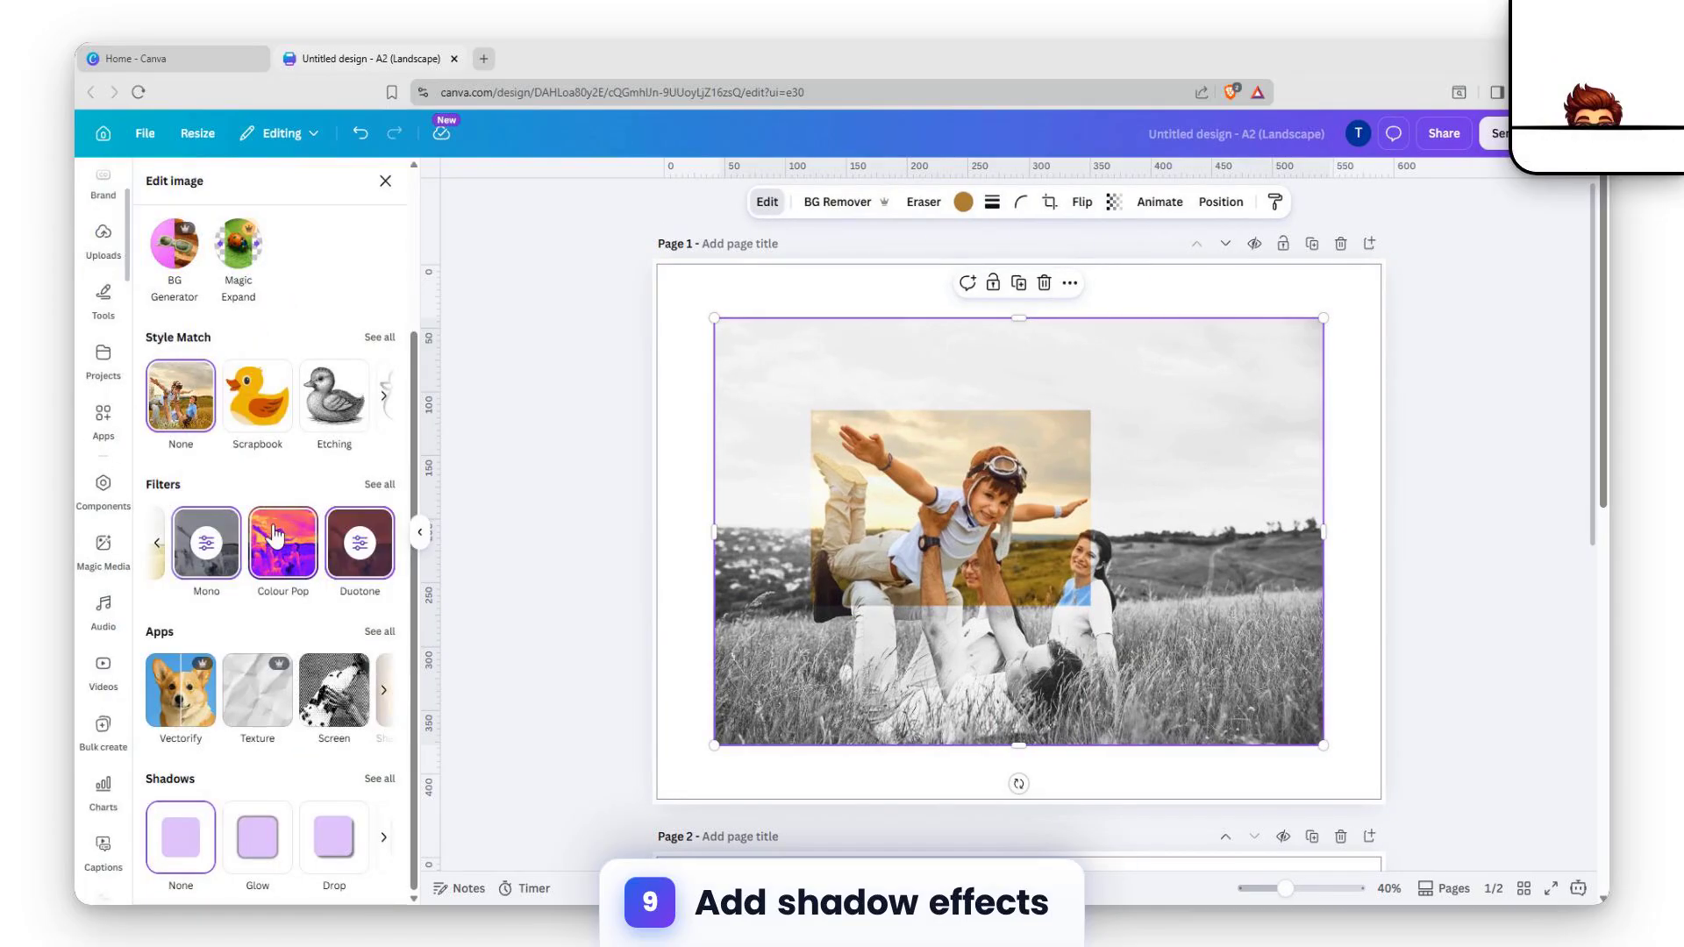
click(381, 633)
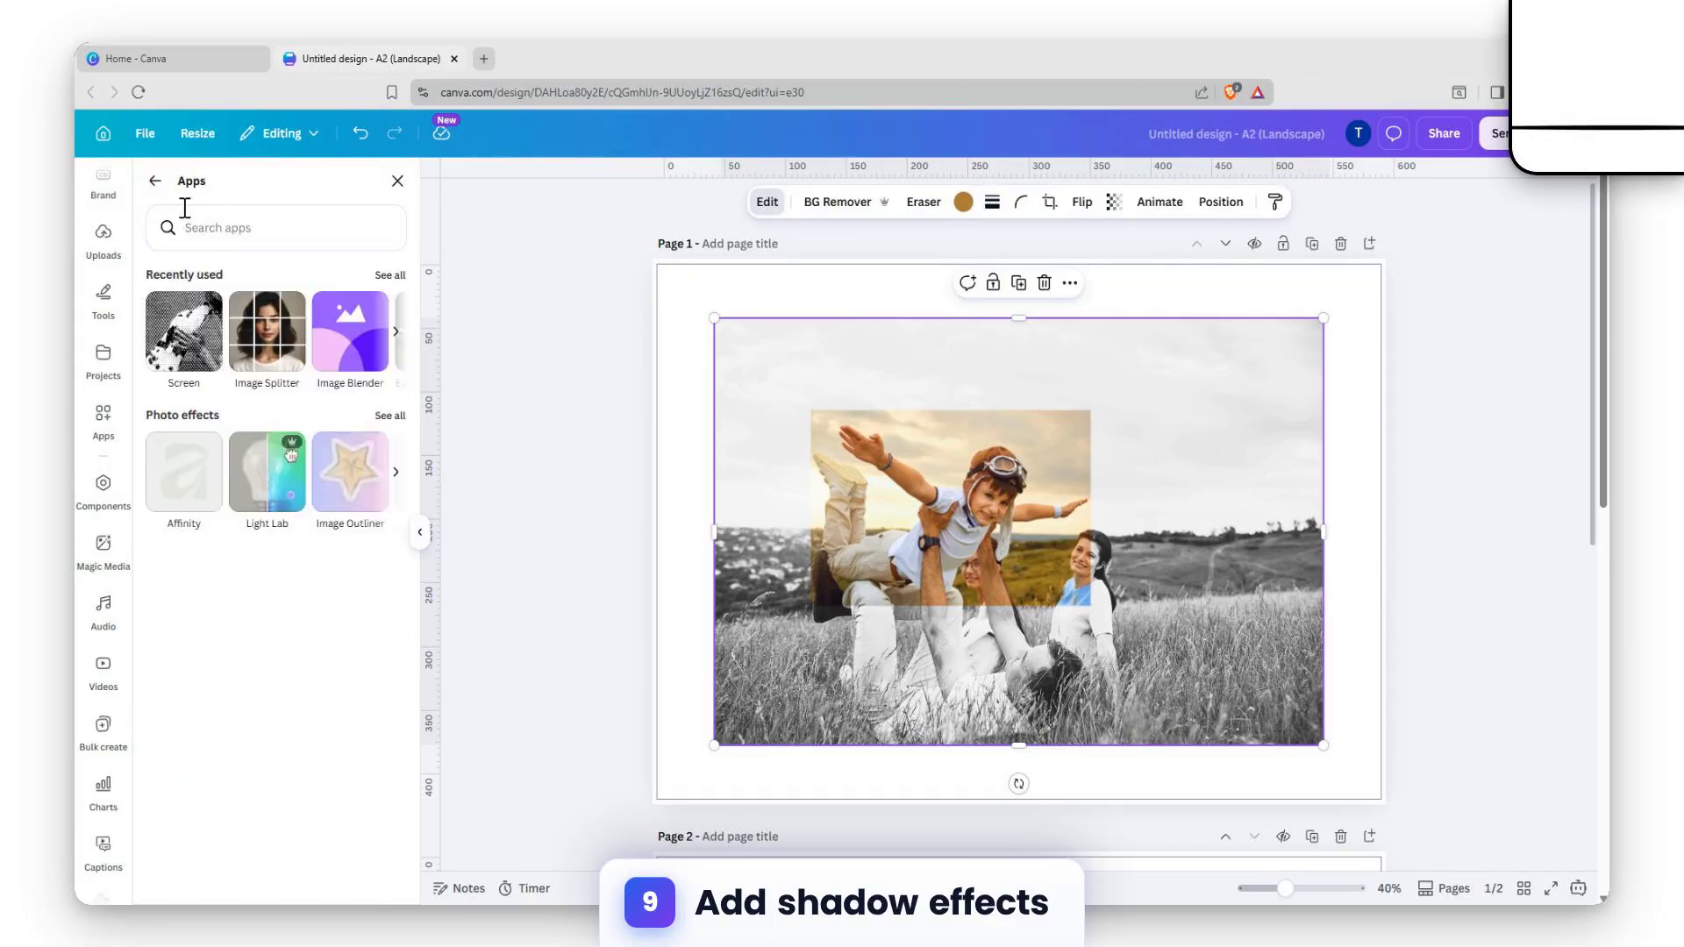
click(153, 186)
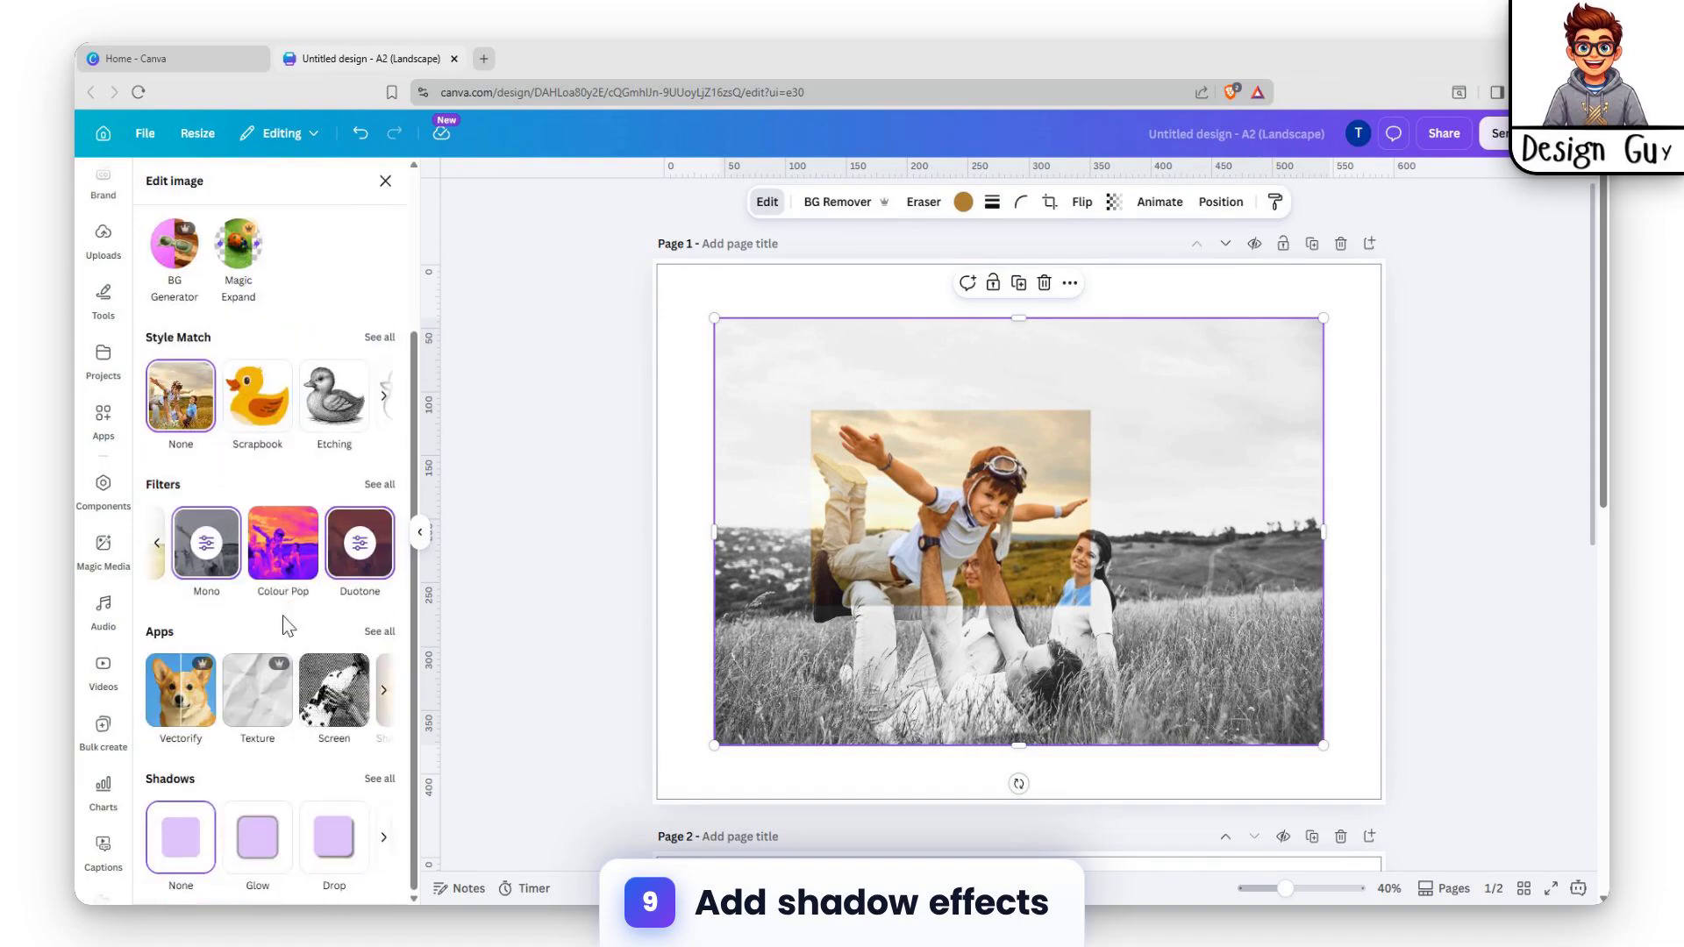
click(379, 780)
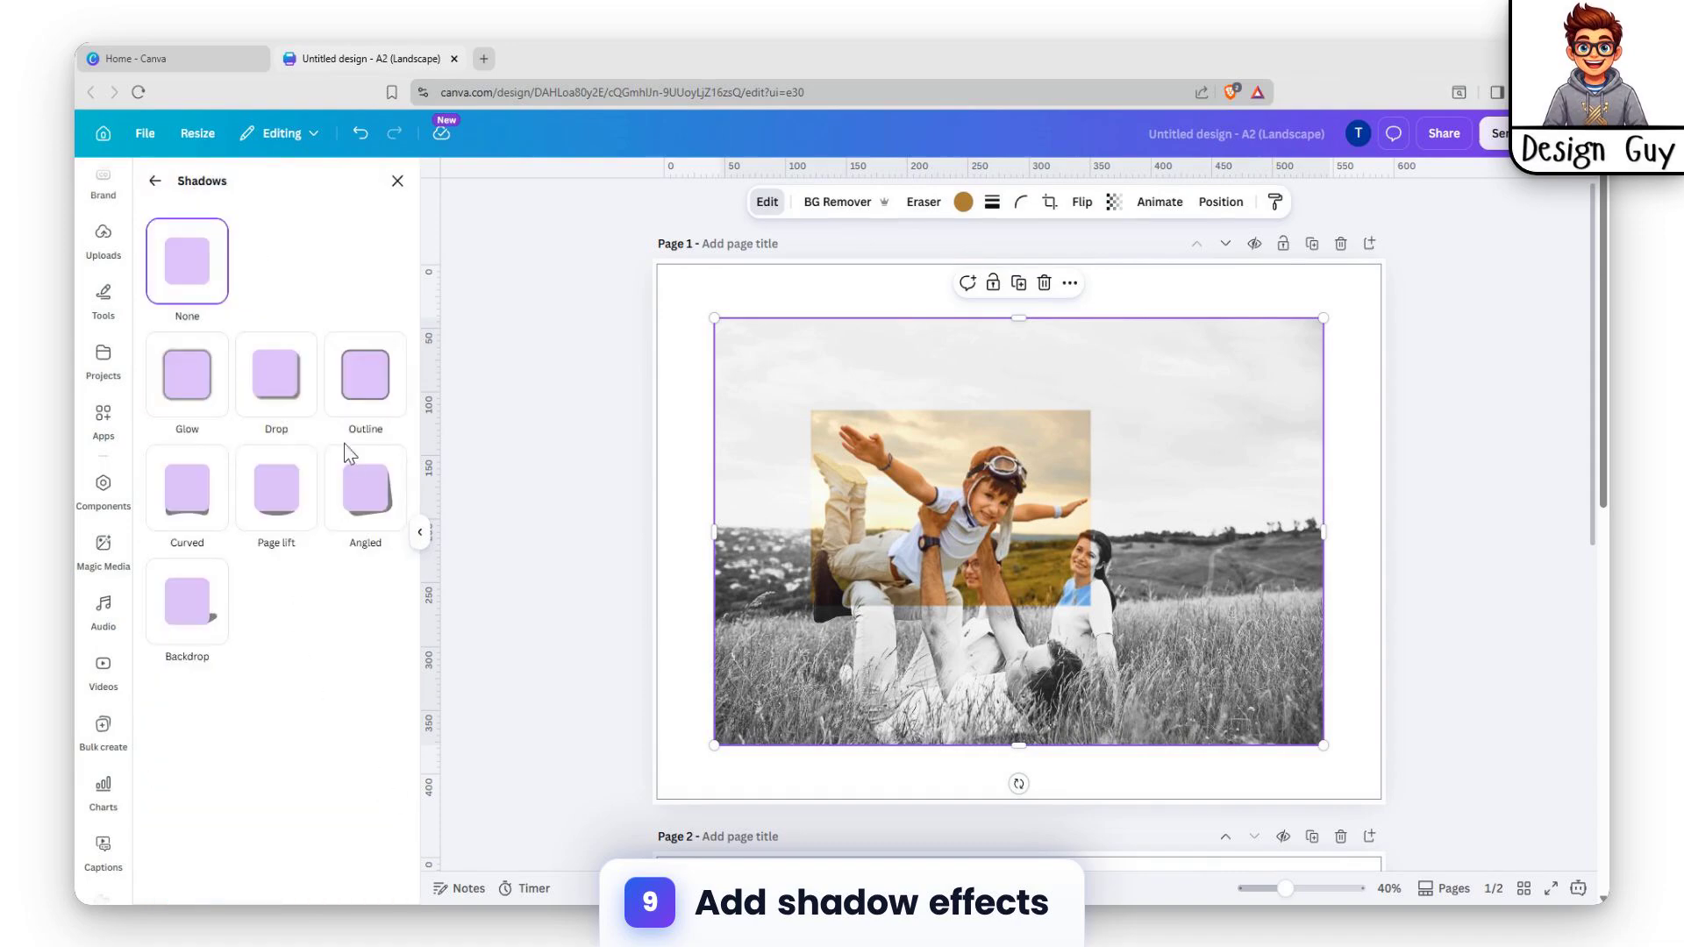
click(278, 492)
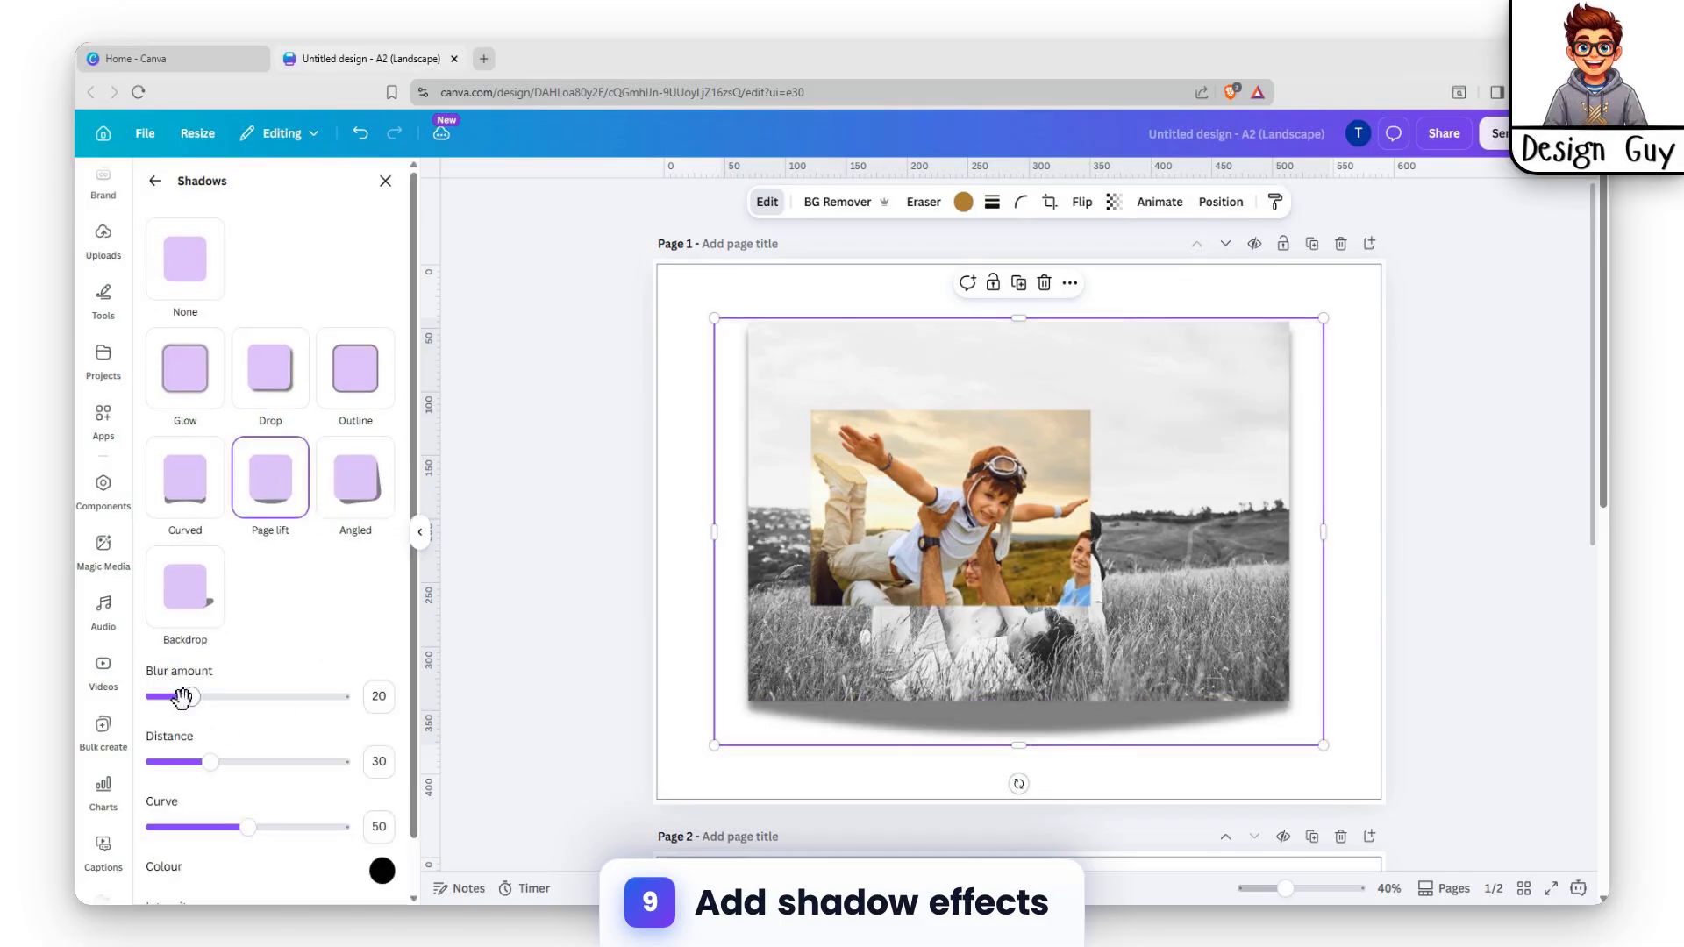
Tune the shadow to blur 60, distance 76, curve 40 and intensity 68.
drag(203, 762, 296, 773)
mouse_move(247, 831)
mouse_down()
mouse_move(286, 834)
mouse_move(228, 843)
mouse_up()
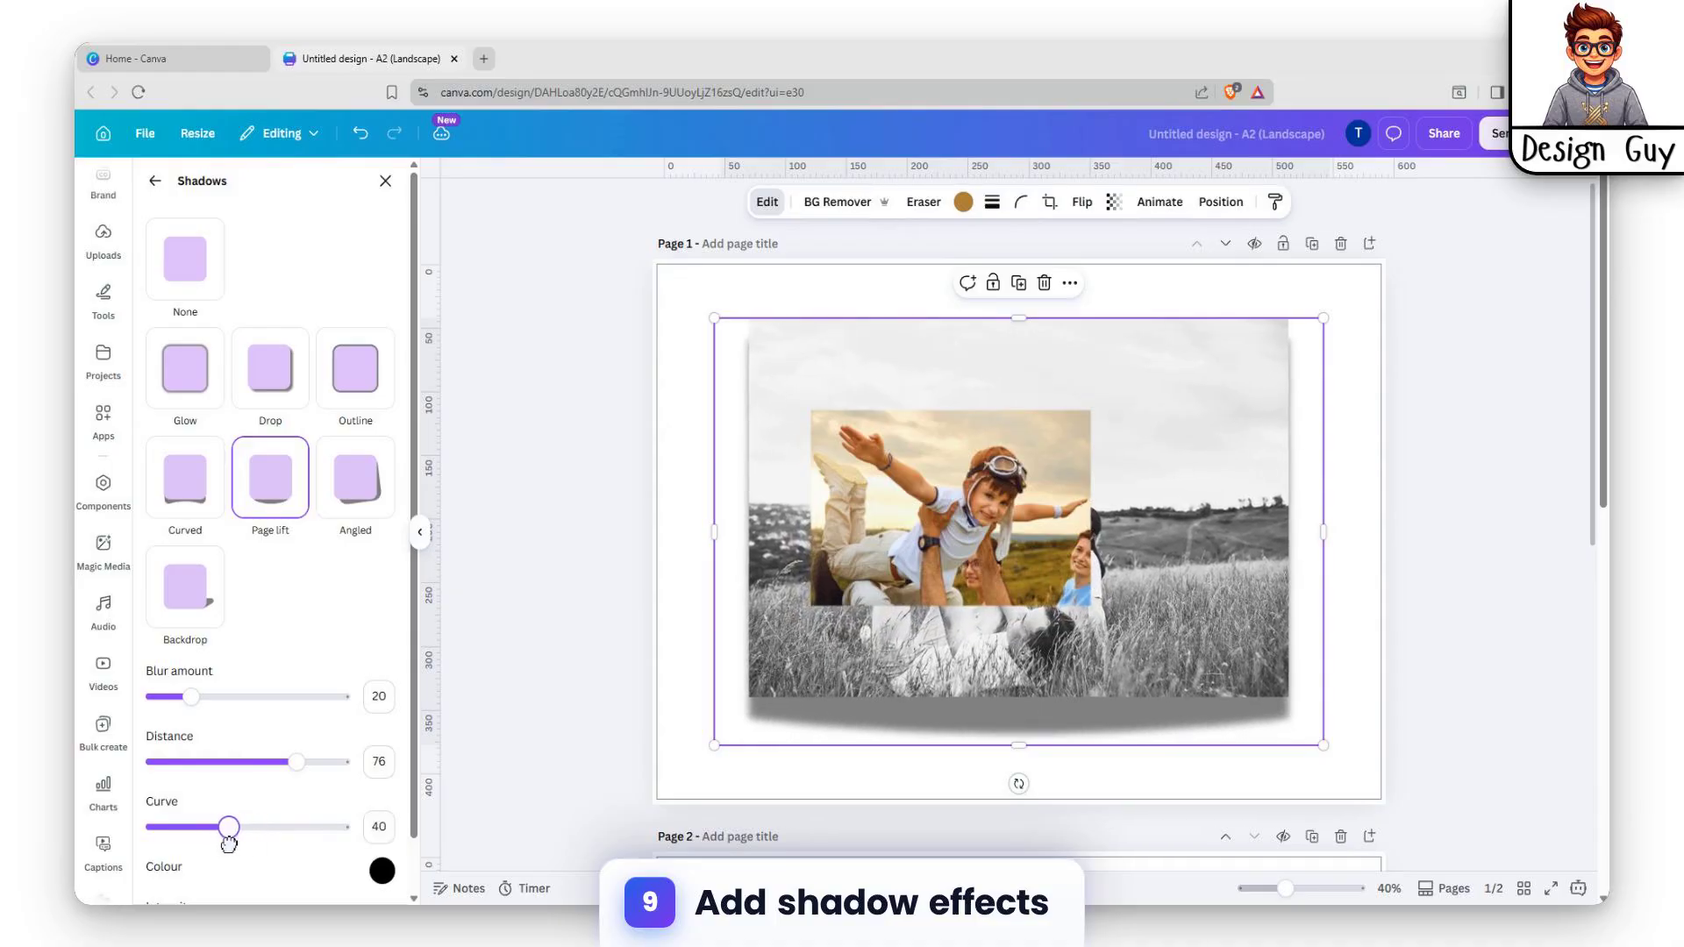
drag(191, 698, 267, 721)
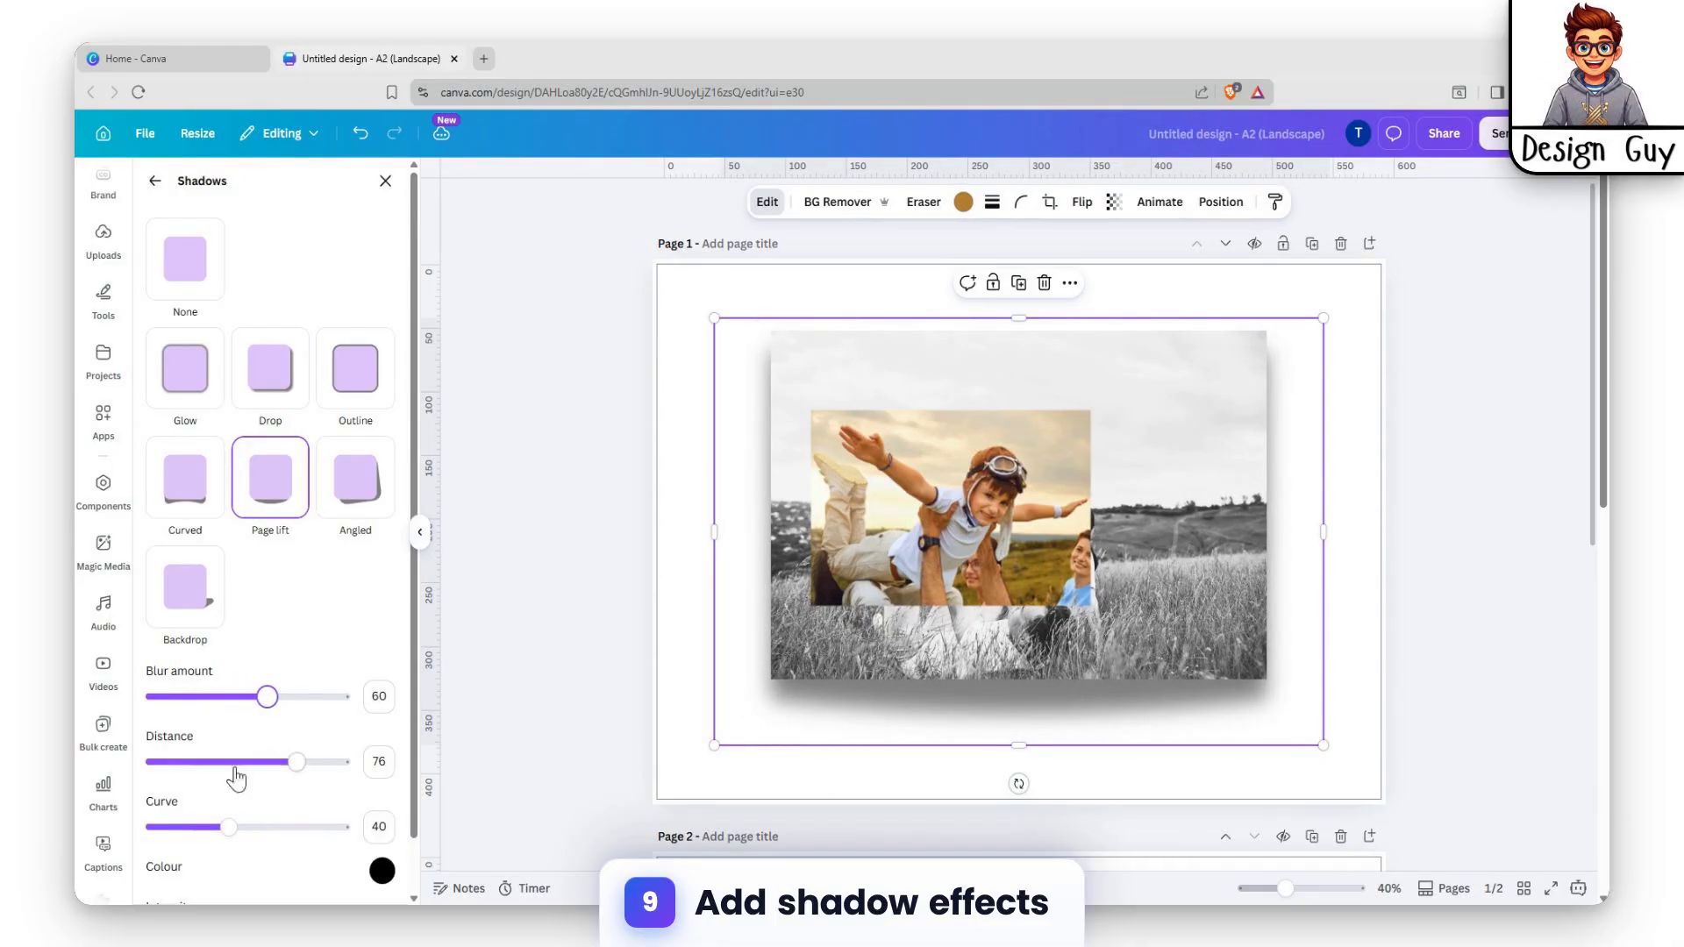
scroll(226, 767, down, 1)
drag(260, 873, 278, 876)
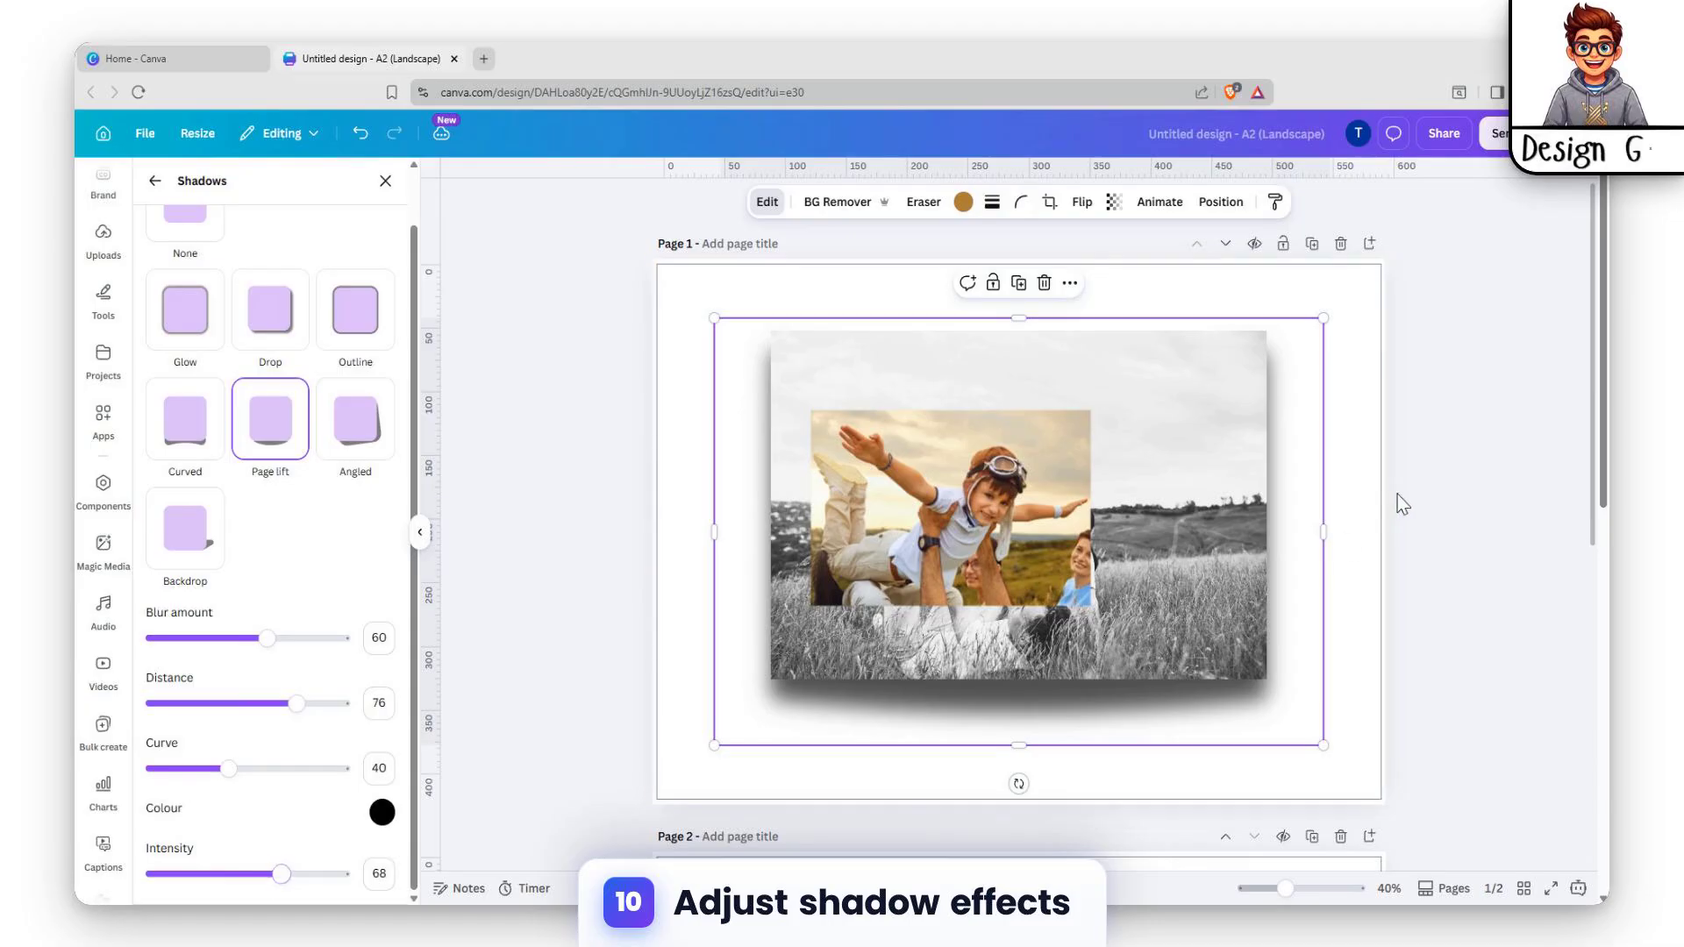
click(1404, 470)
click(688, 331)
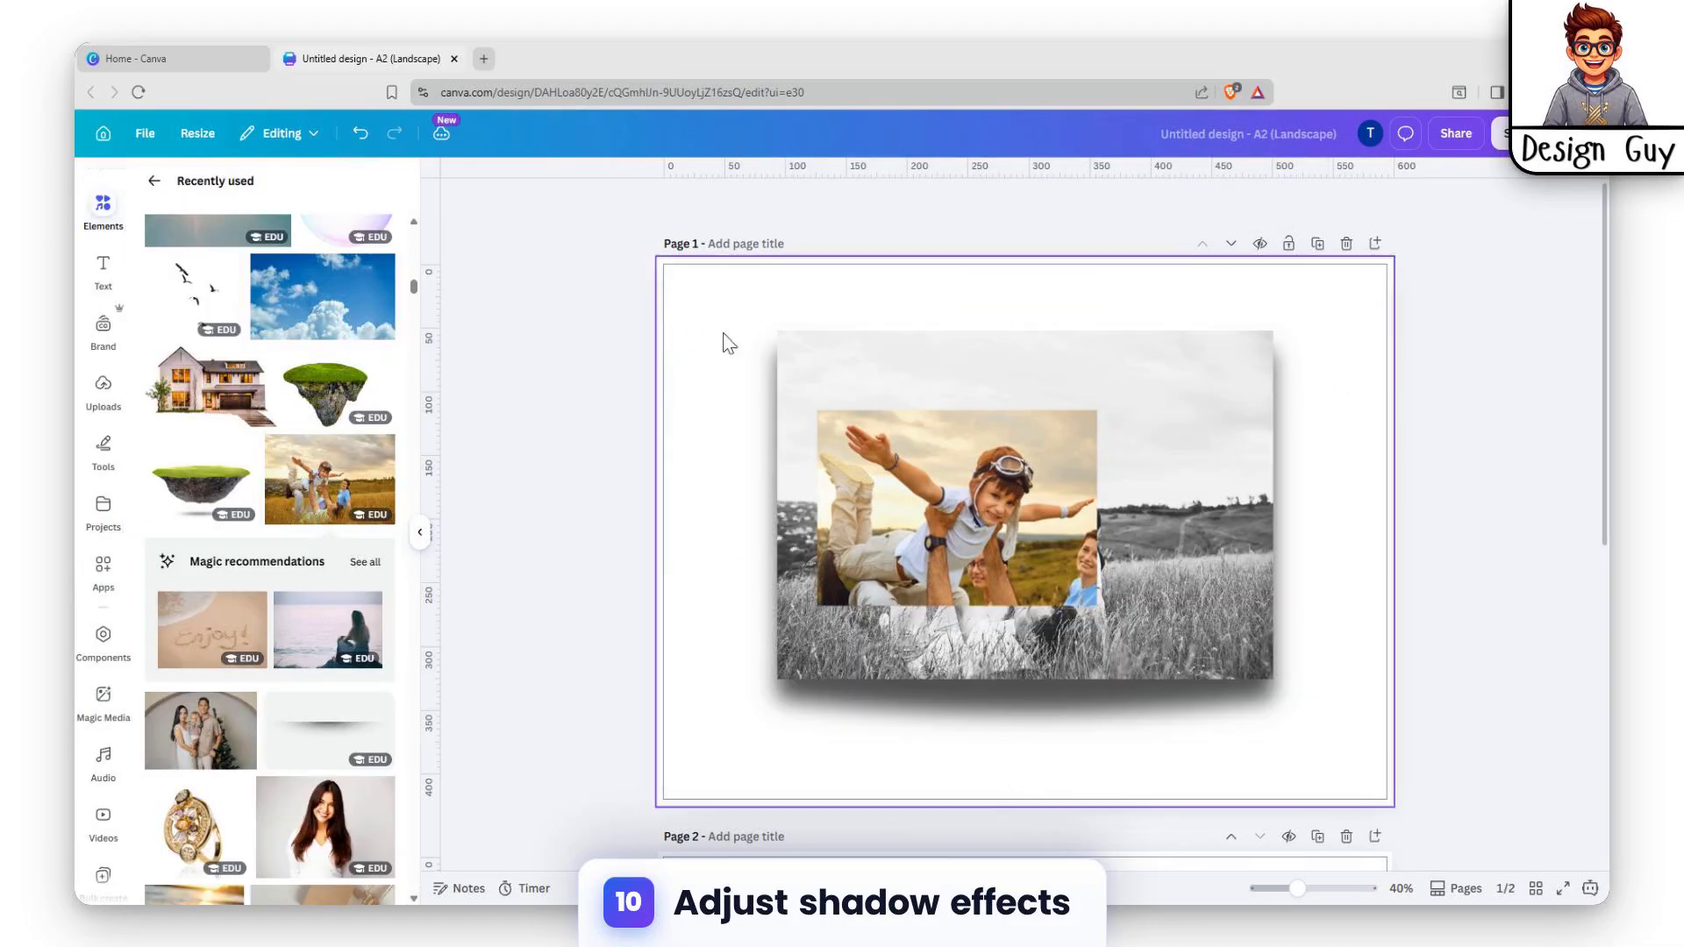
drag(1216, 394, 1212, 417)
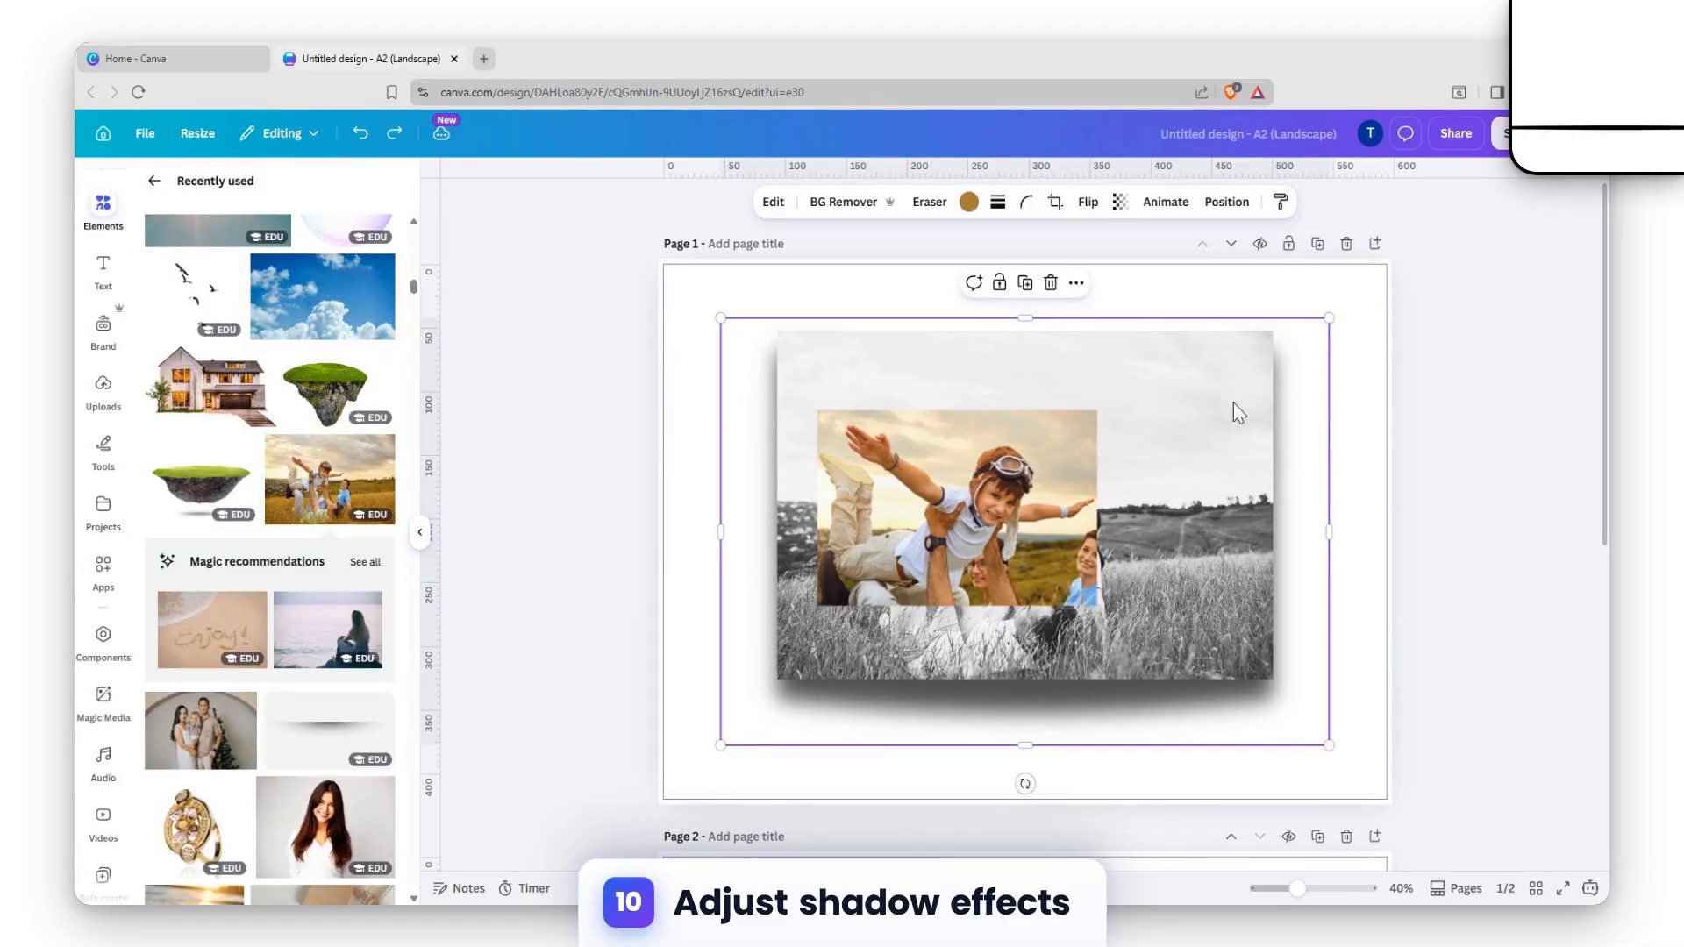
Undo the photo's downward move, then shrink the colour crop and shift it up-left.
click(695, 315)
key(ctrl+z)
click(1201, 458)
drag(1034, 480, 1023, 453)
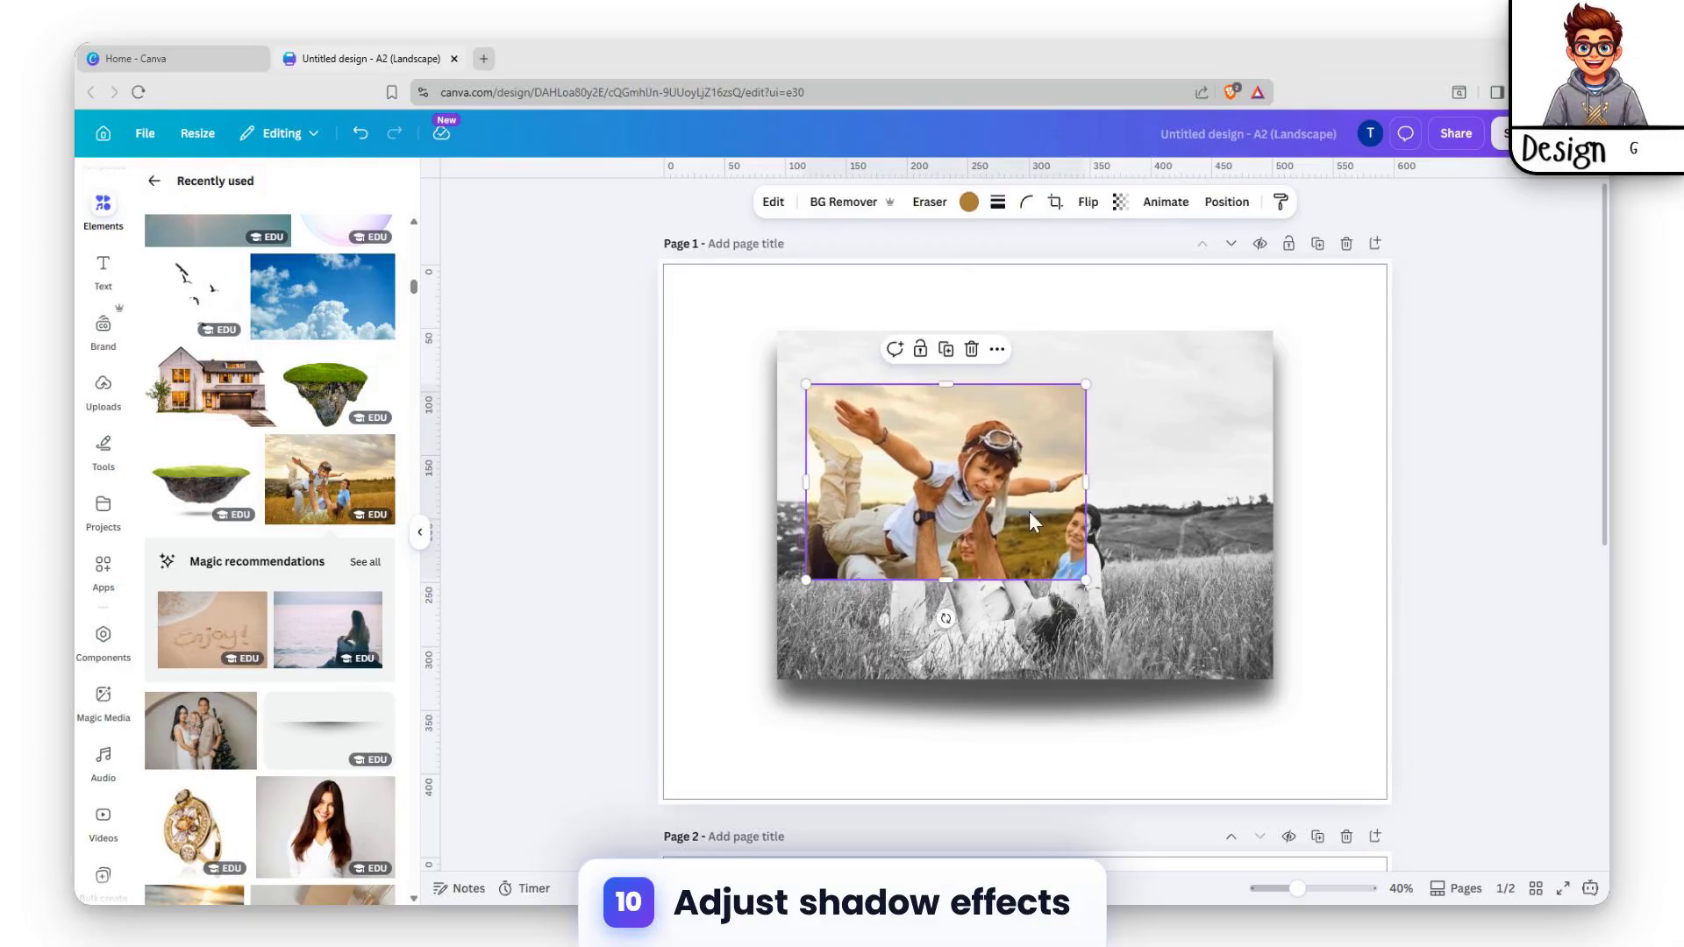
drag(1081, 577, 1072, 544)
Widen the colour crop to the right and nudge it over the figures.
click(1158, 507)
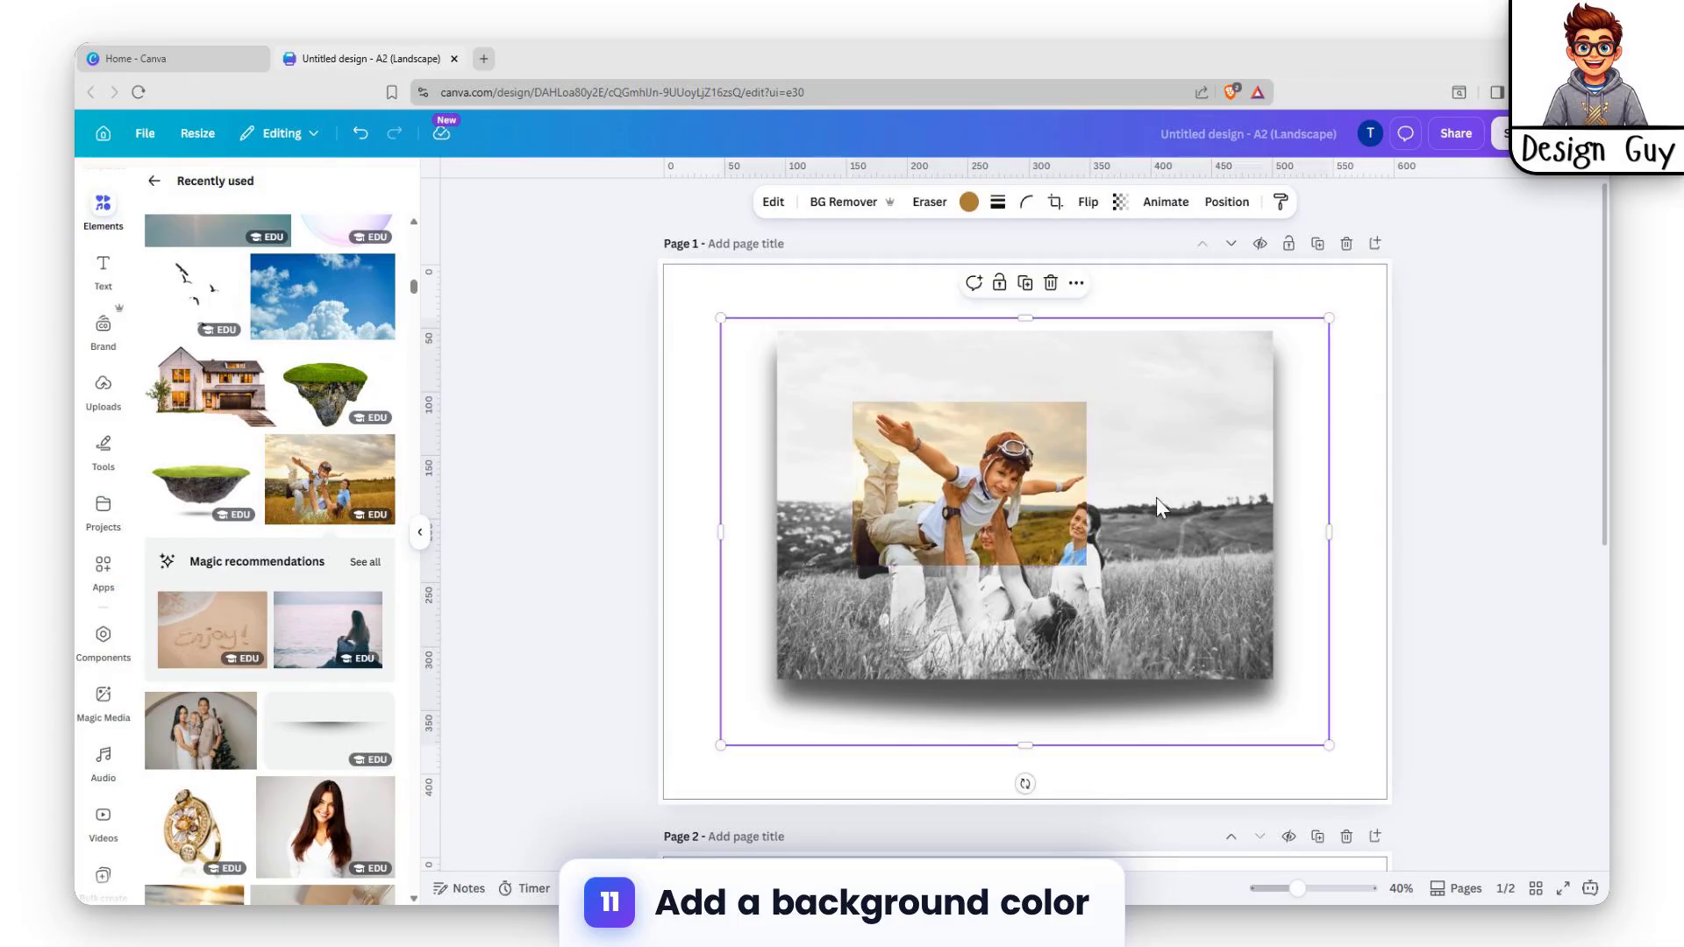
click(1087, 476)
drag(1089, 486, 1097, 487)
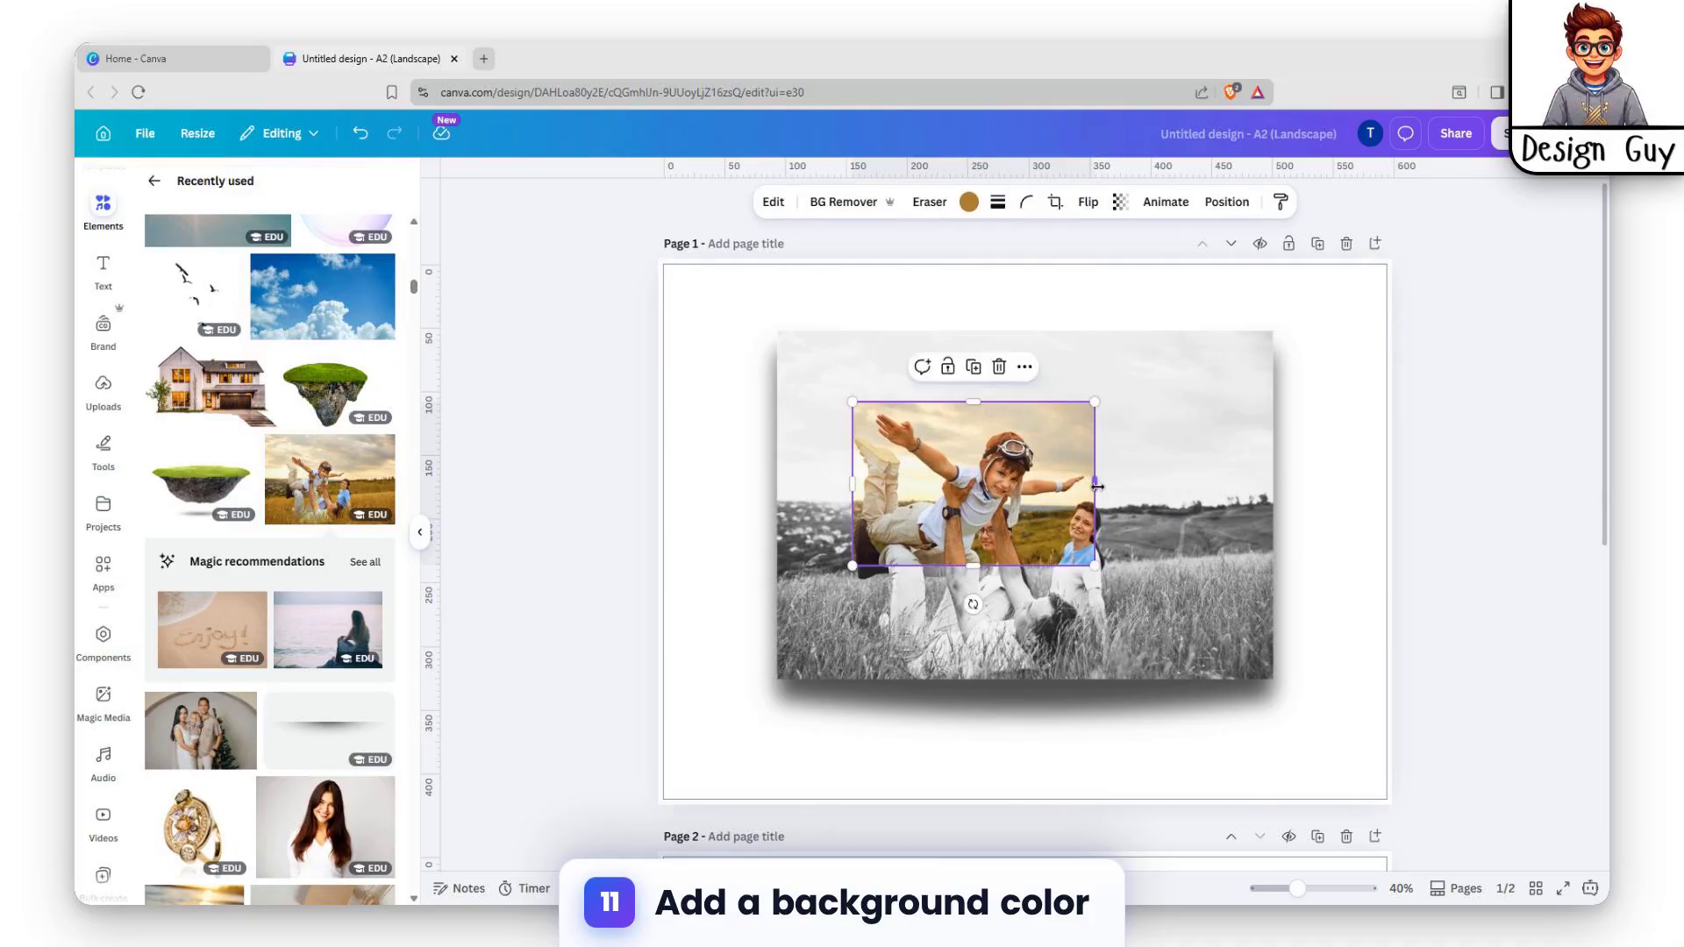
click(1145, 482)
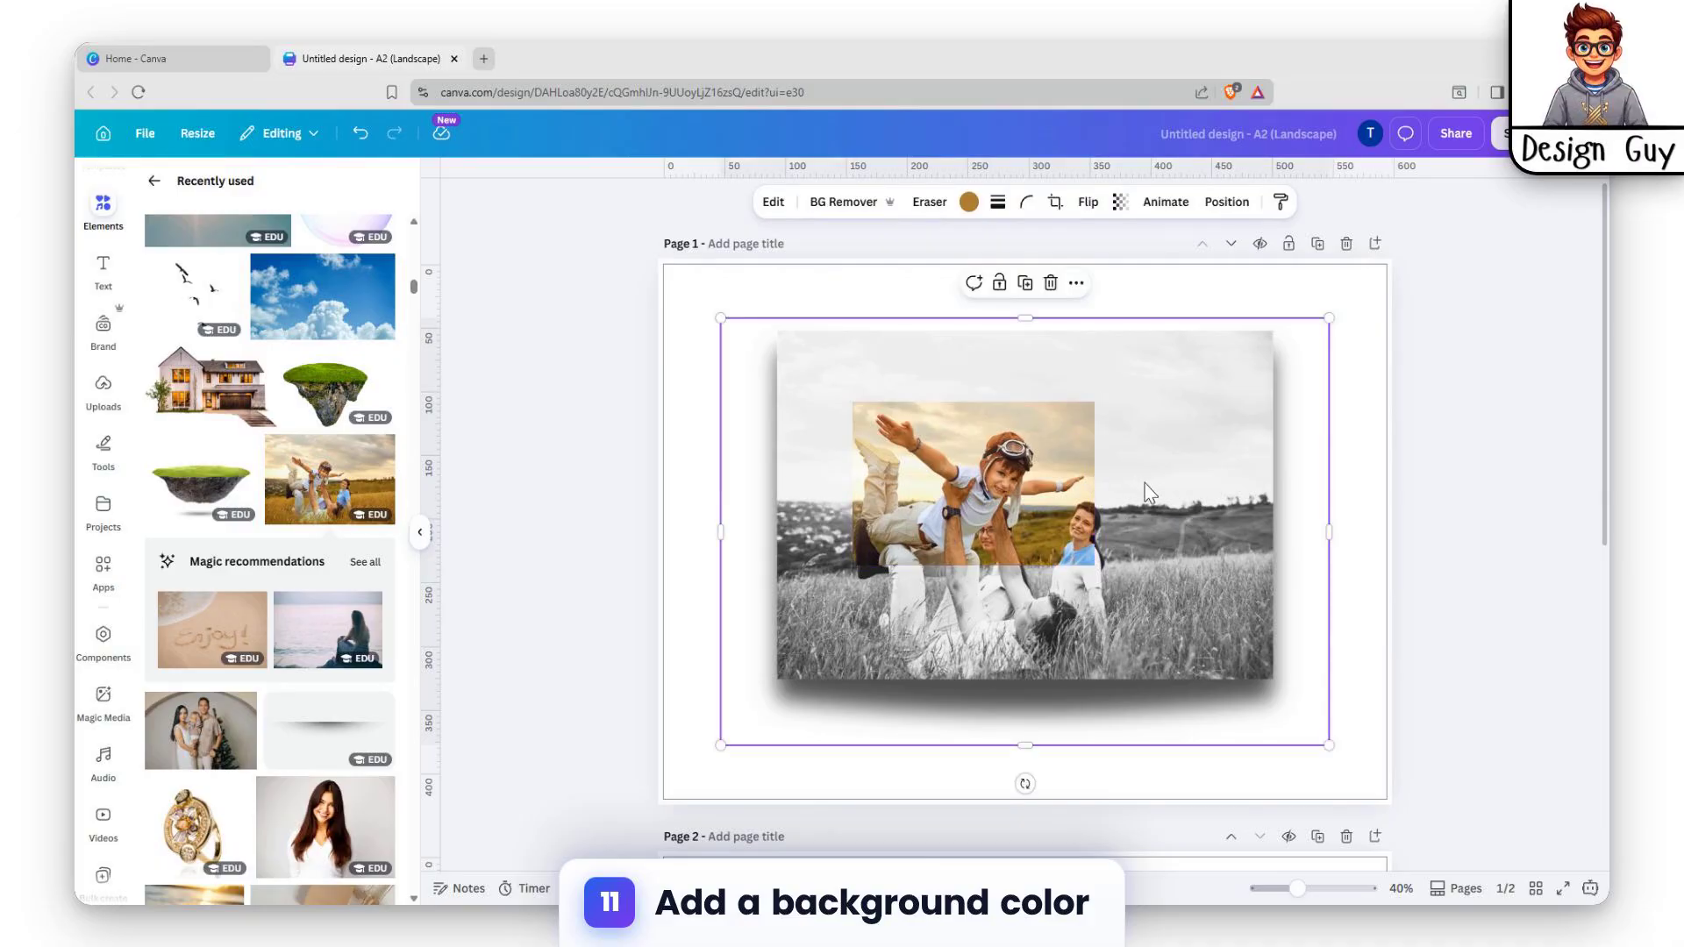
click(915, 465)
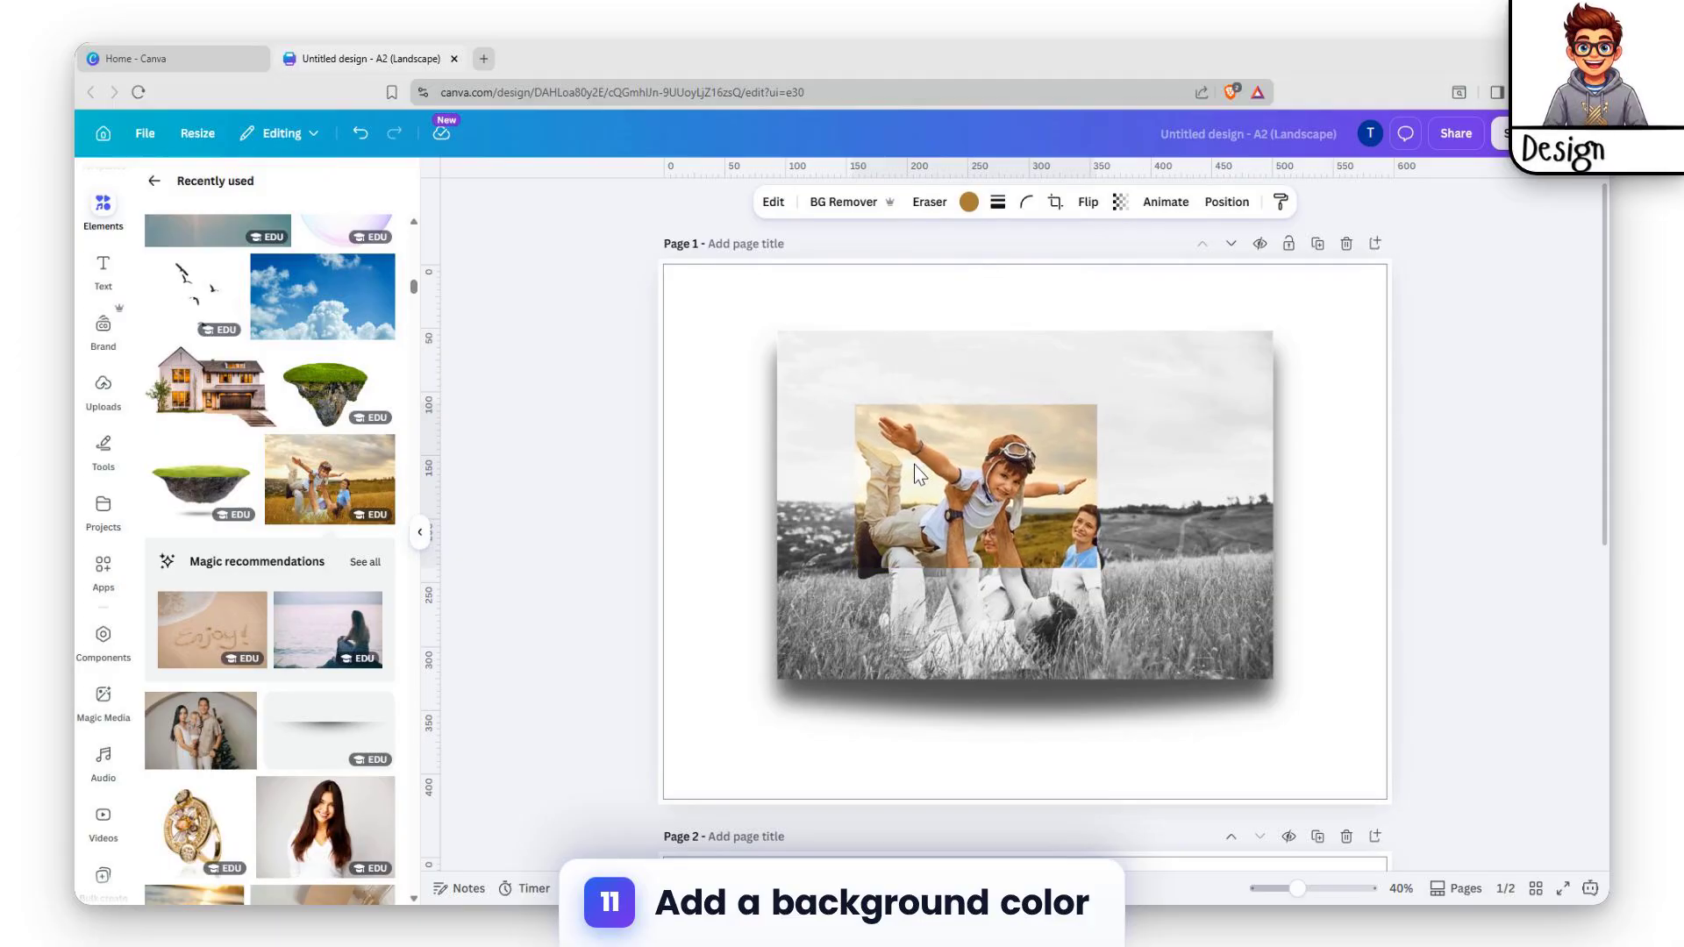
drag(915, 466, 919, 465)
Change the page background to yellow from the default solid colours.
click(1357, 434)
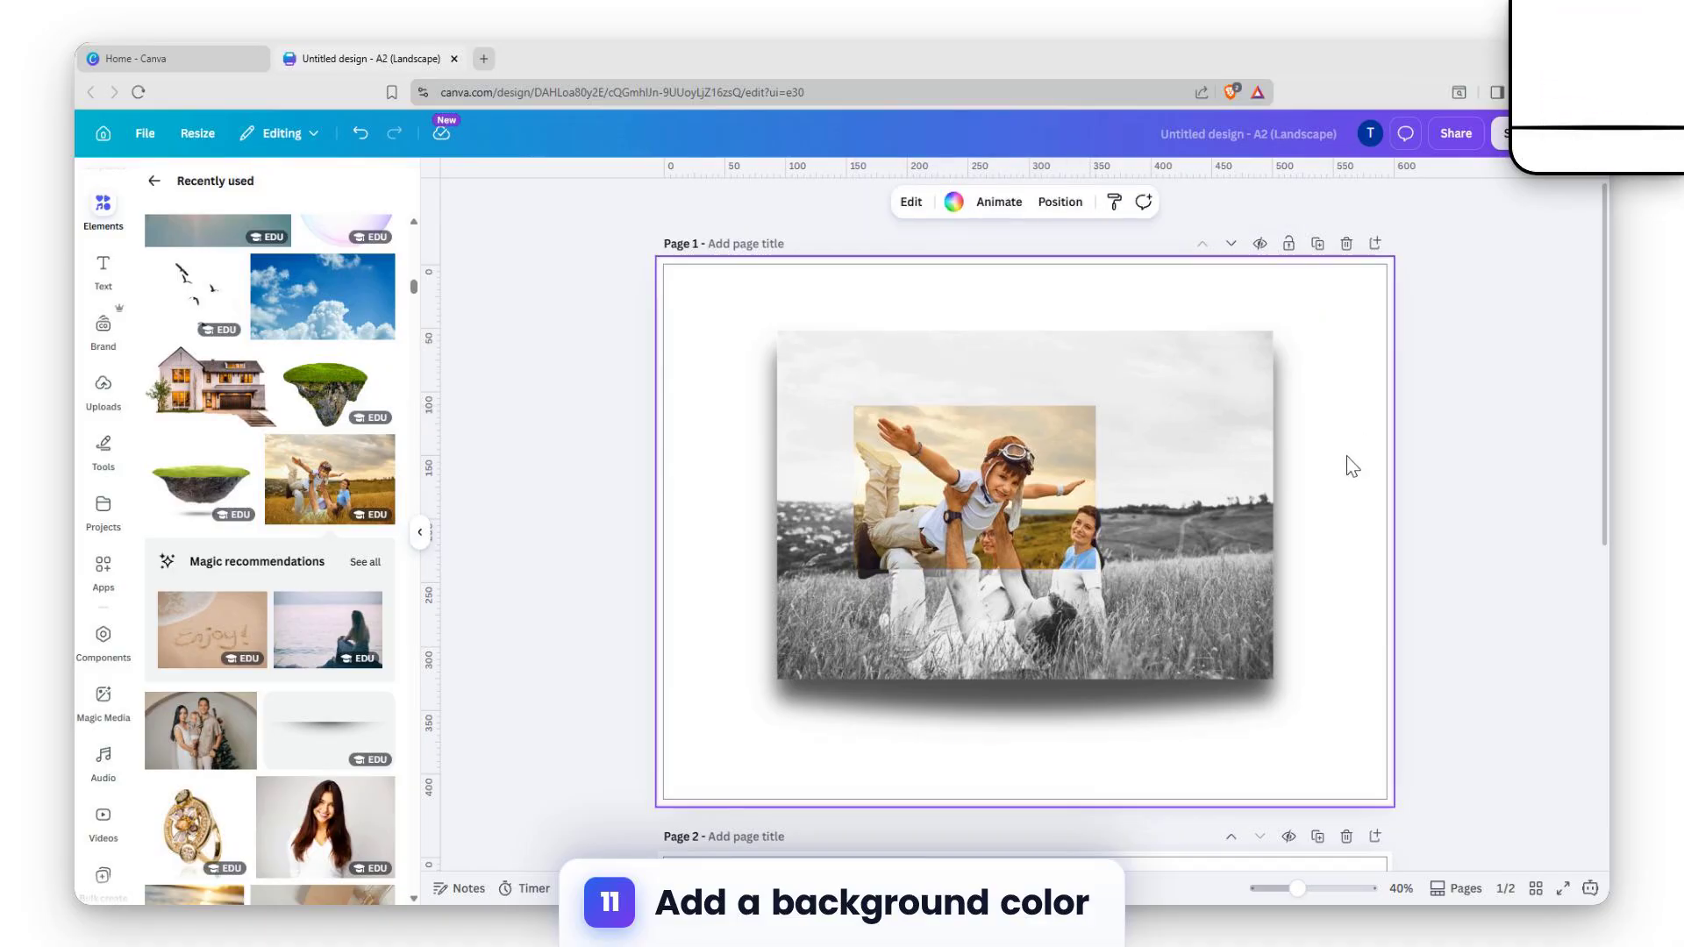
click(701, 305)
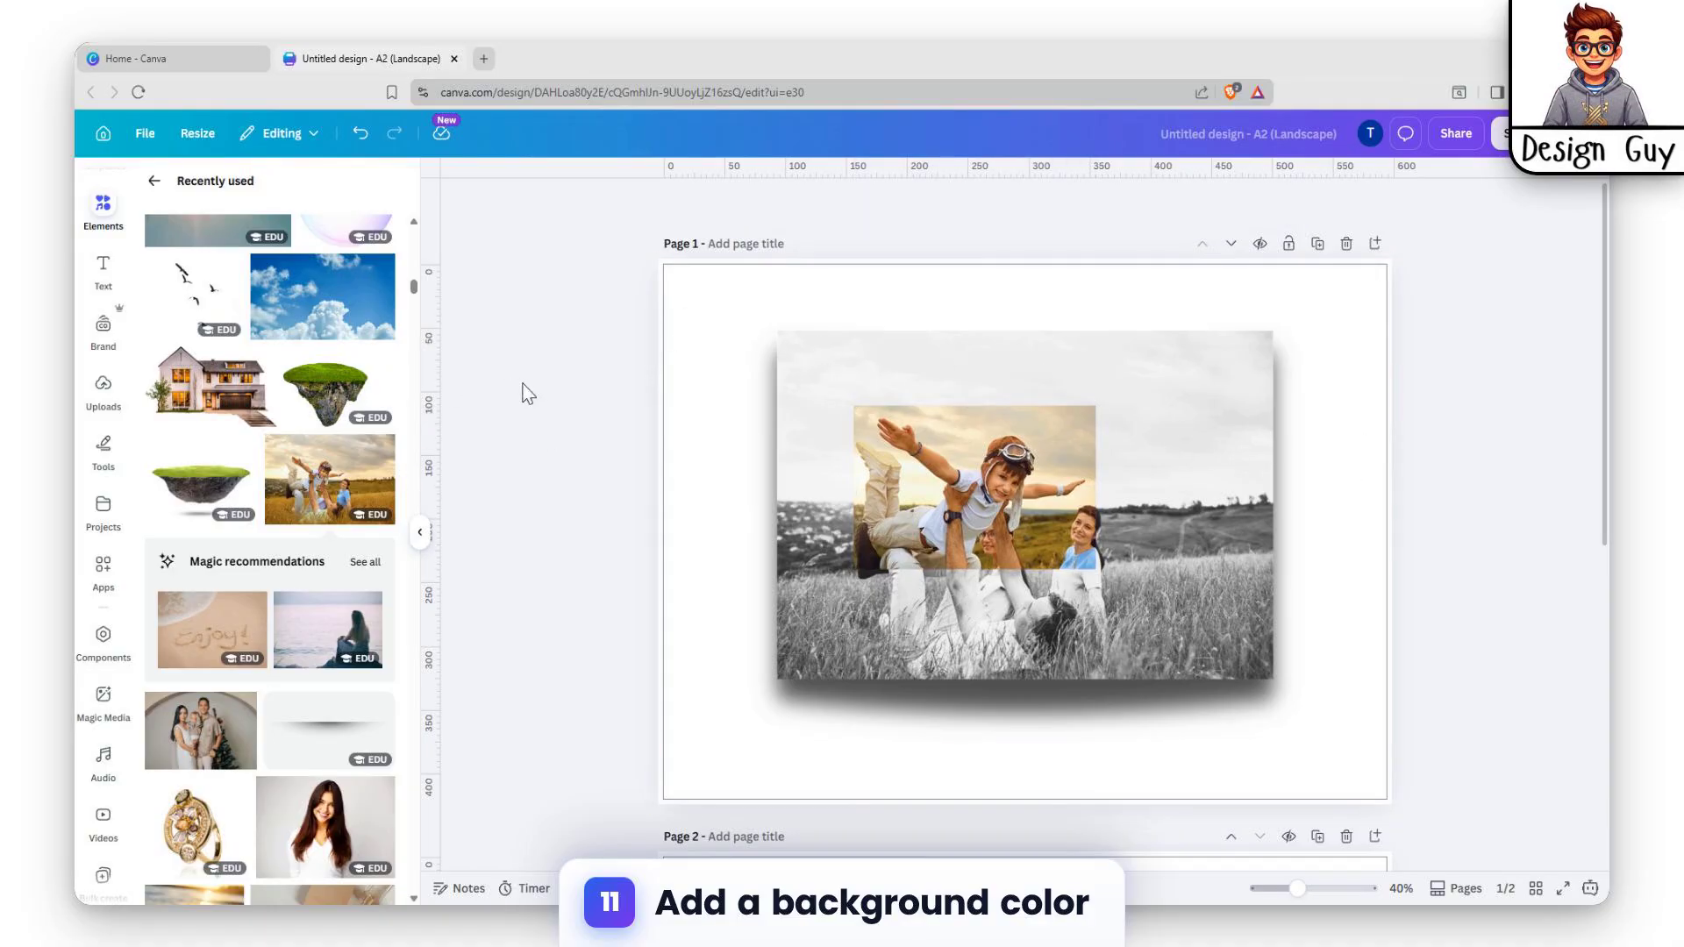
click(737, 298)
click(953, 204)
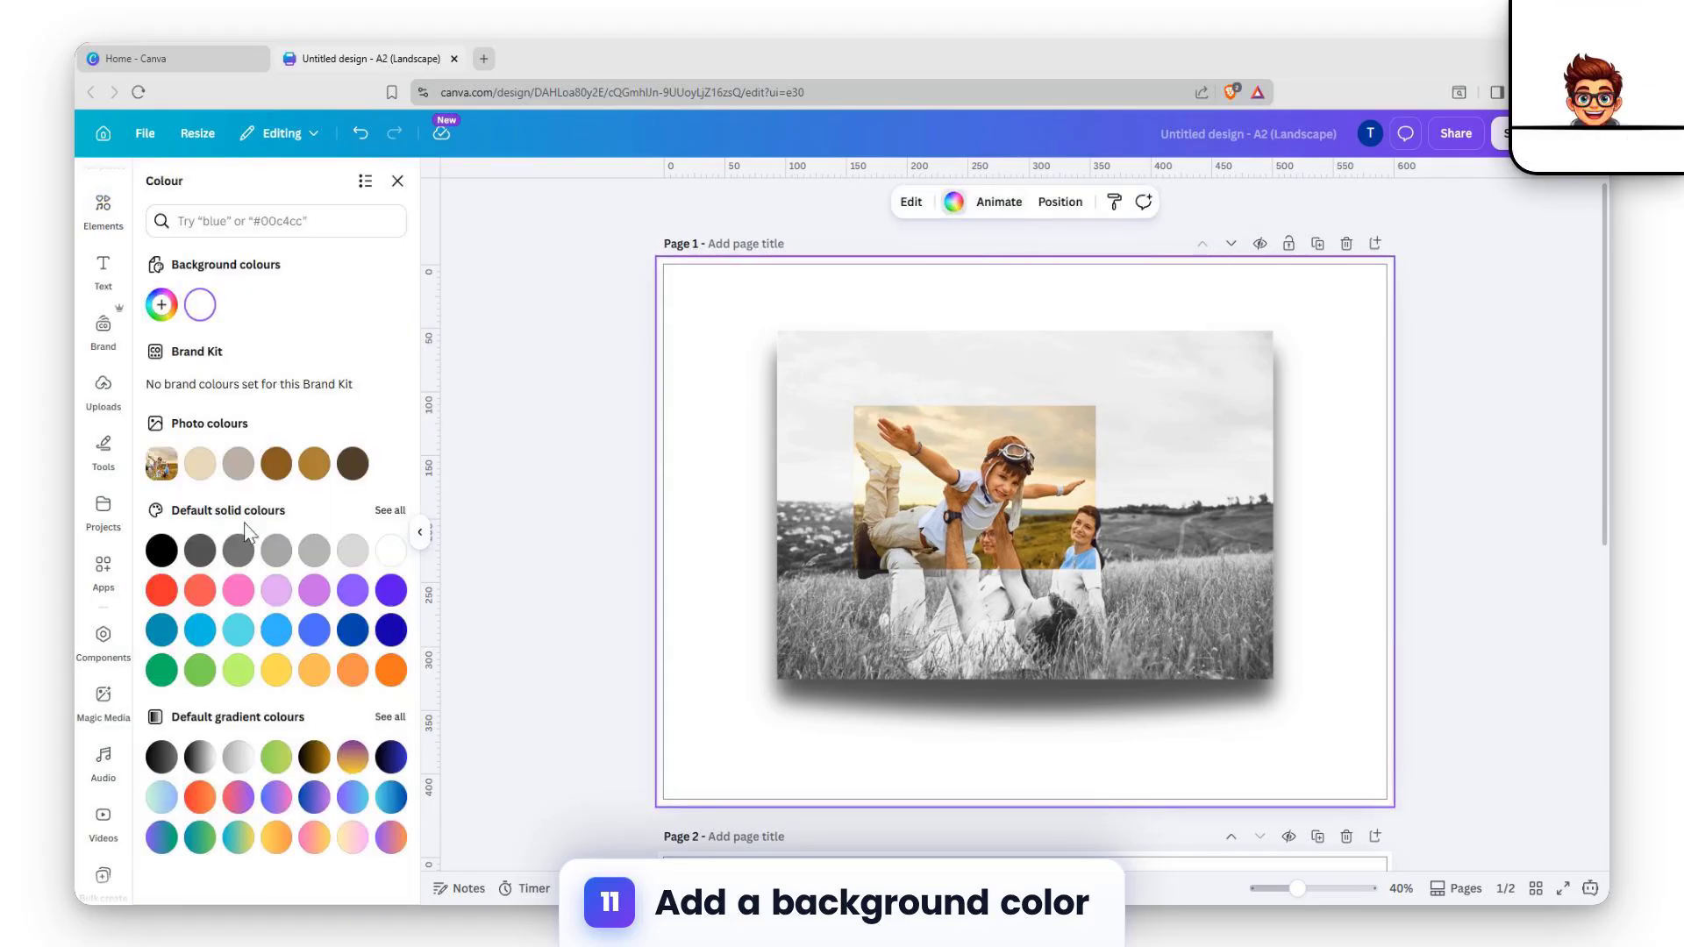
click(267, 682)
click(1482, 289)
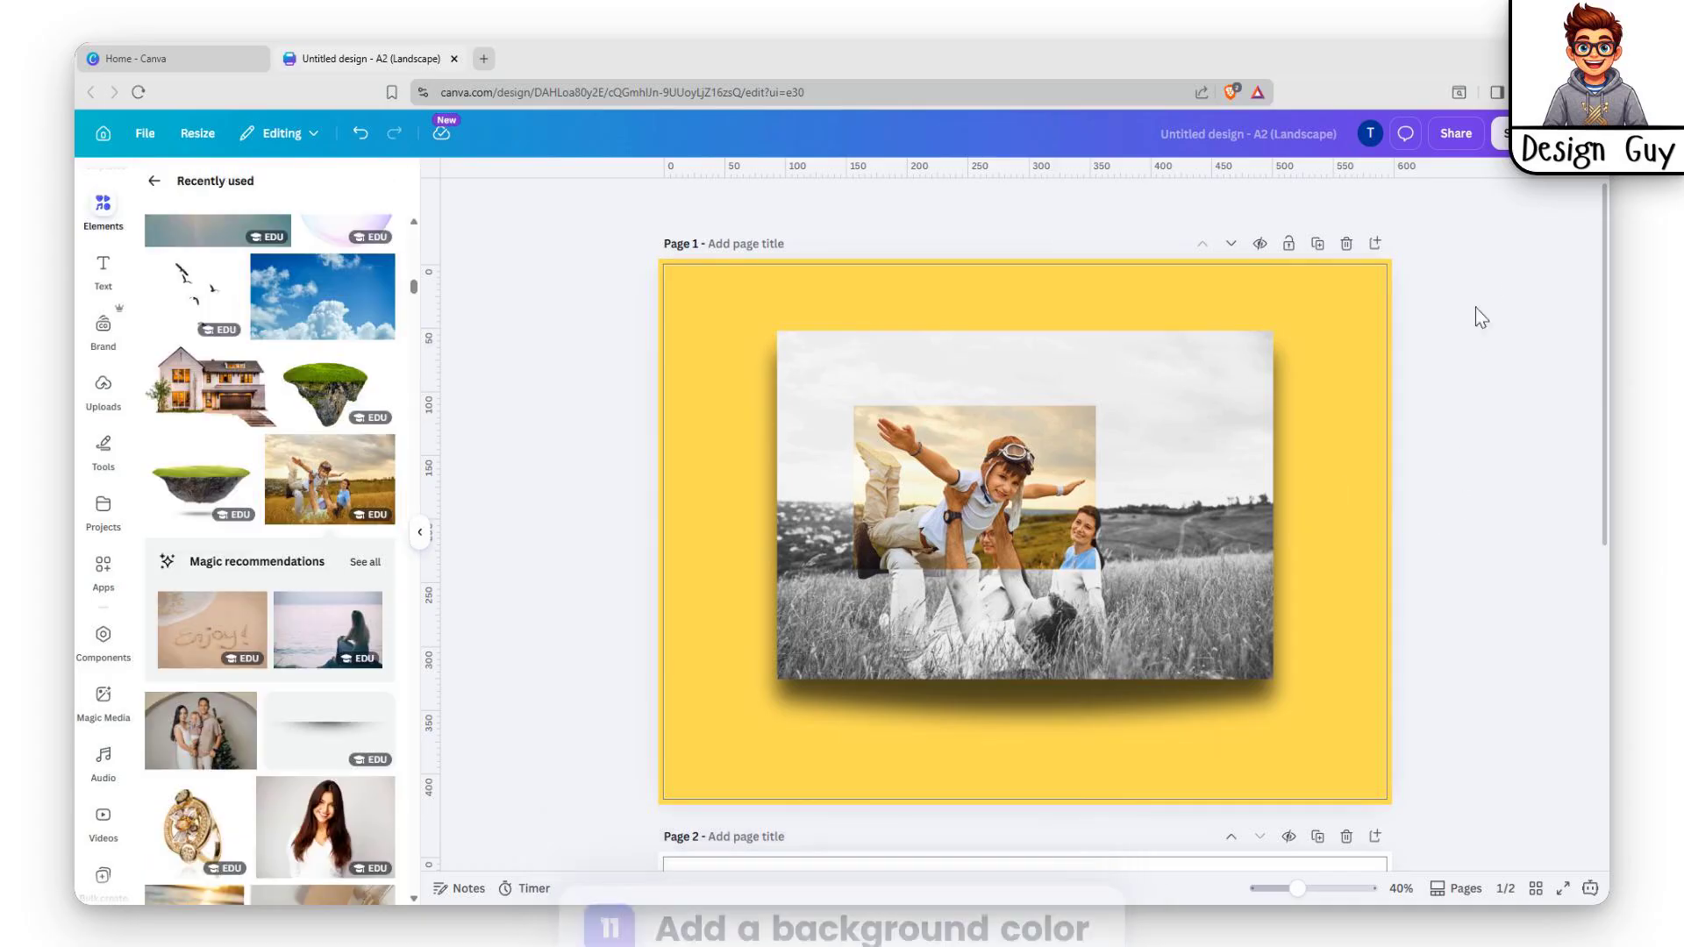
click(107, 295)
Add a heading reading MODERN and move it to the photo's top-left.
click(211, 396)
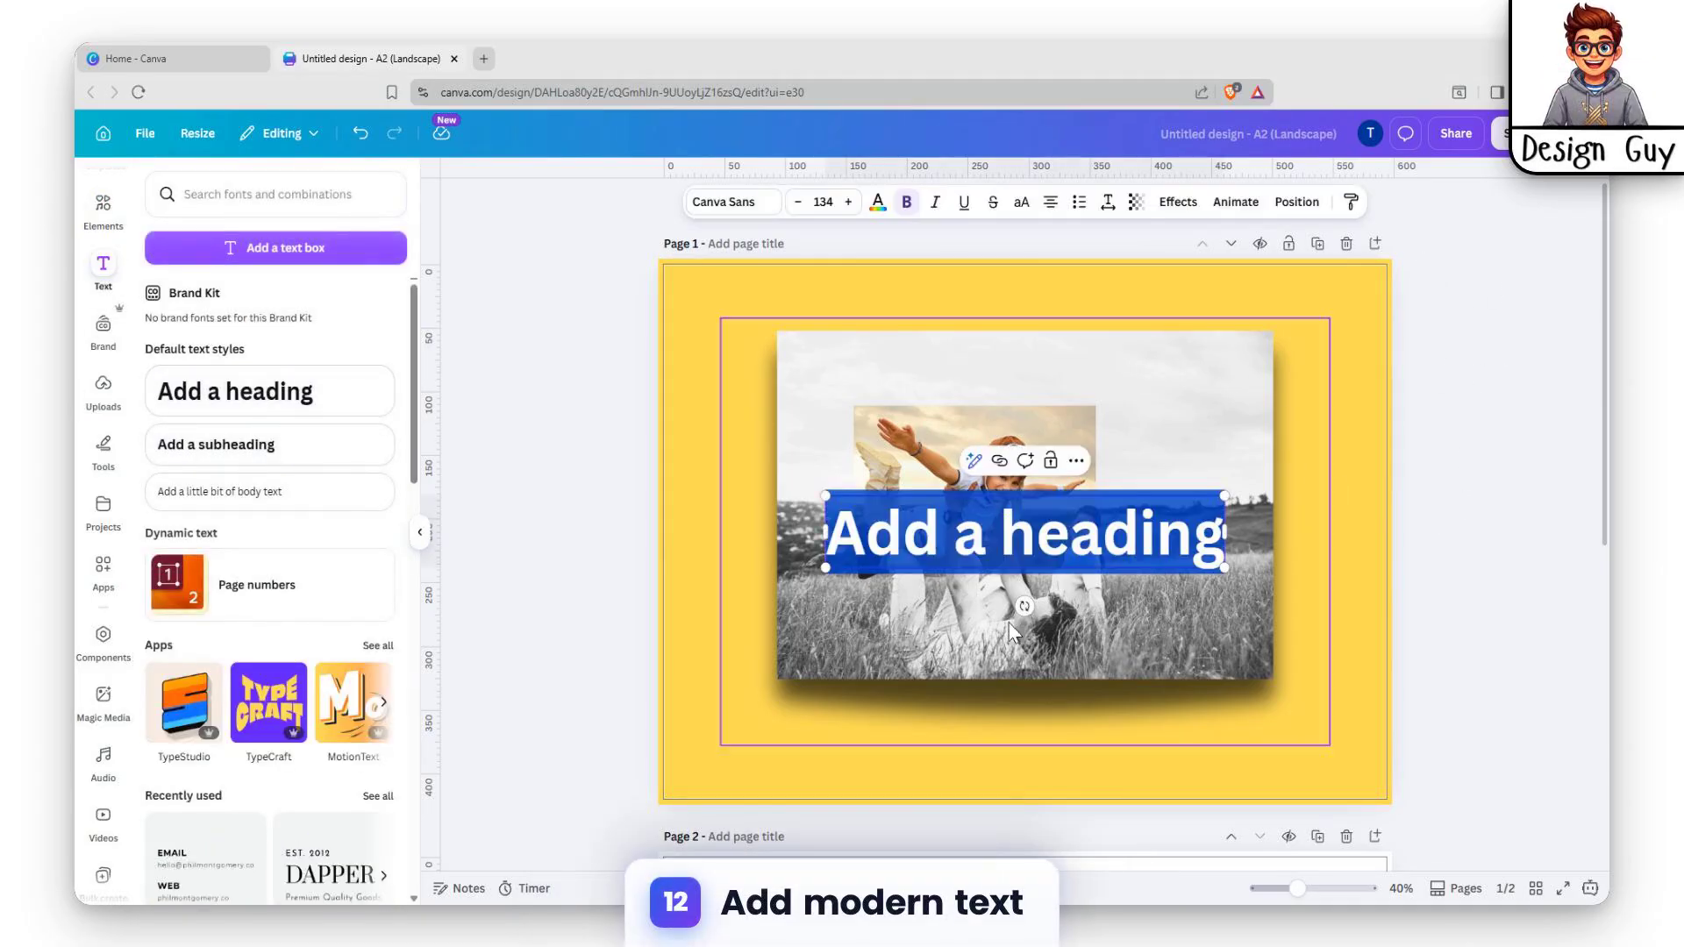
text(MODER)
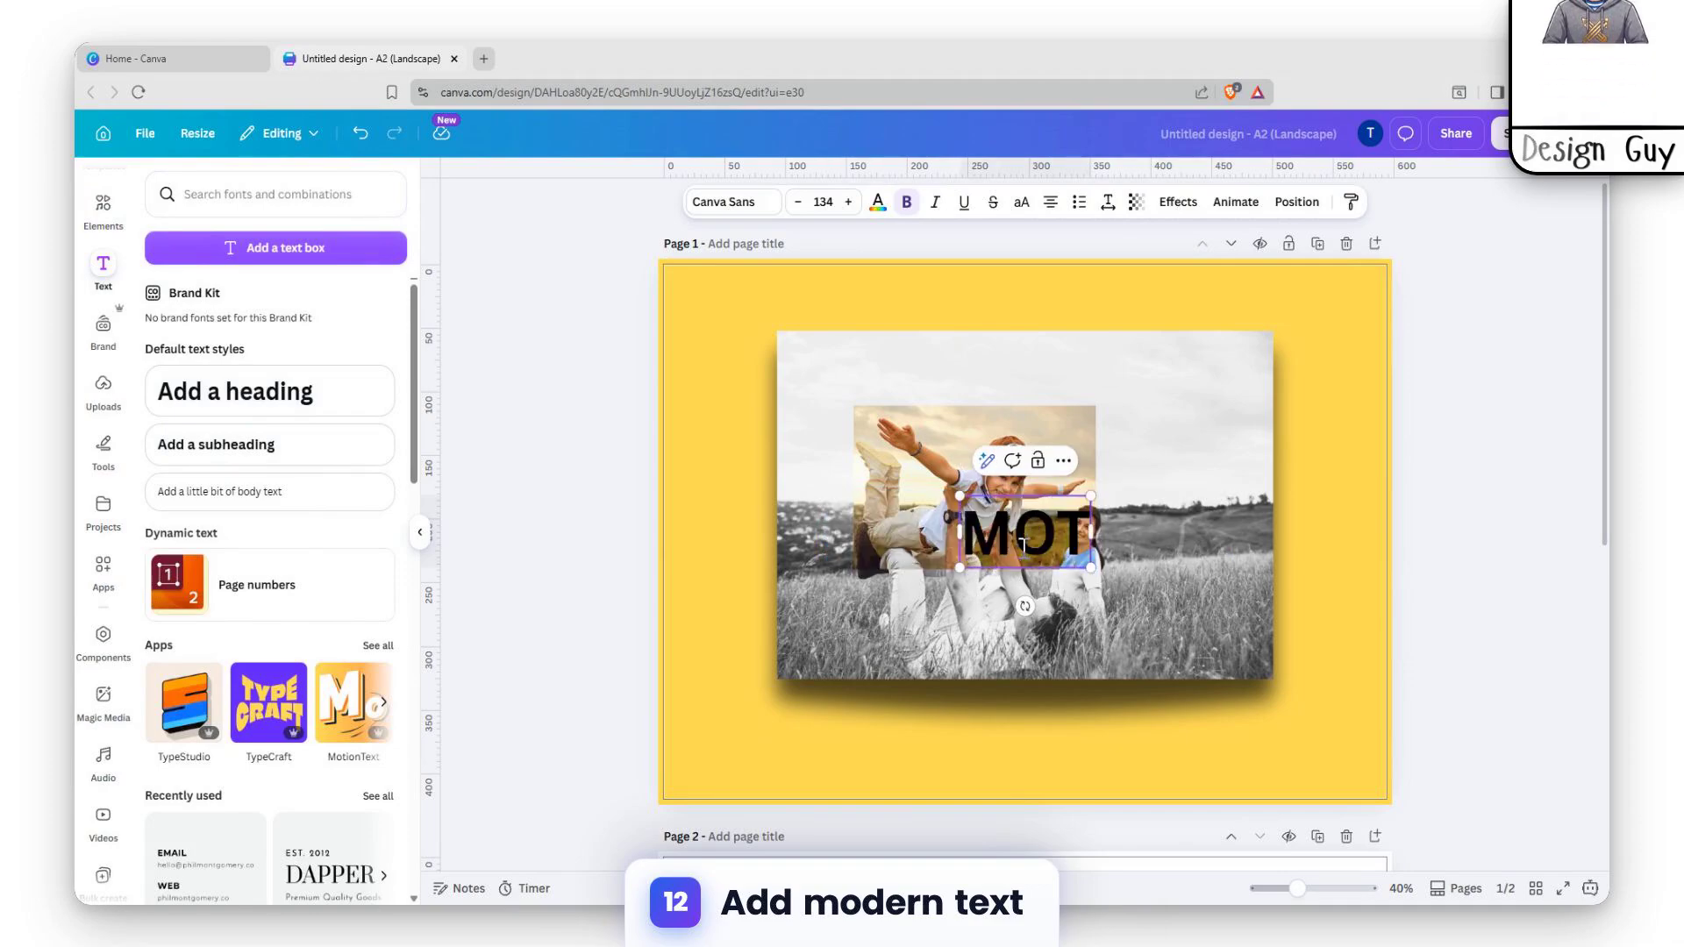
text(N TEXT)
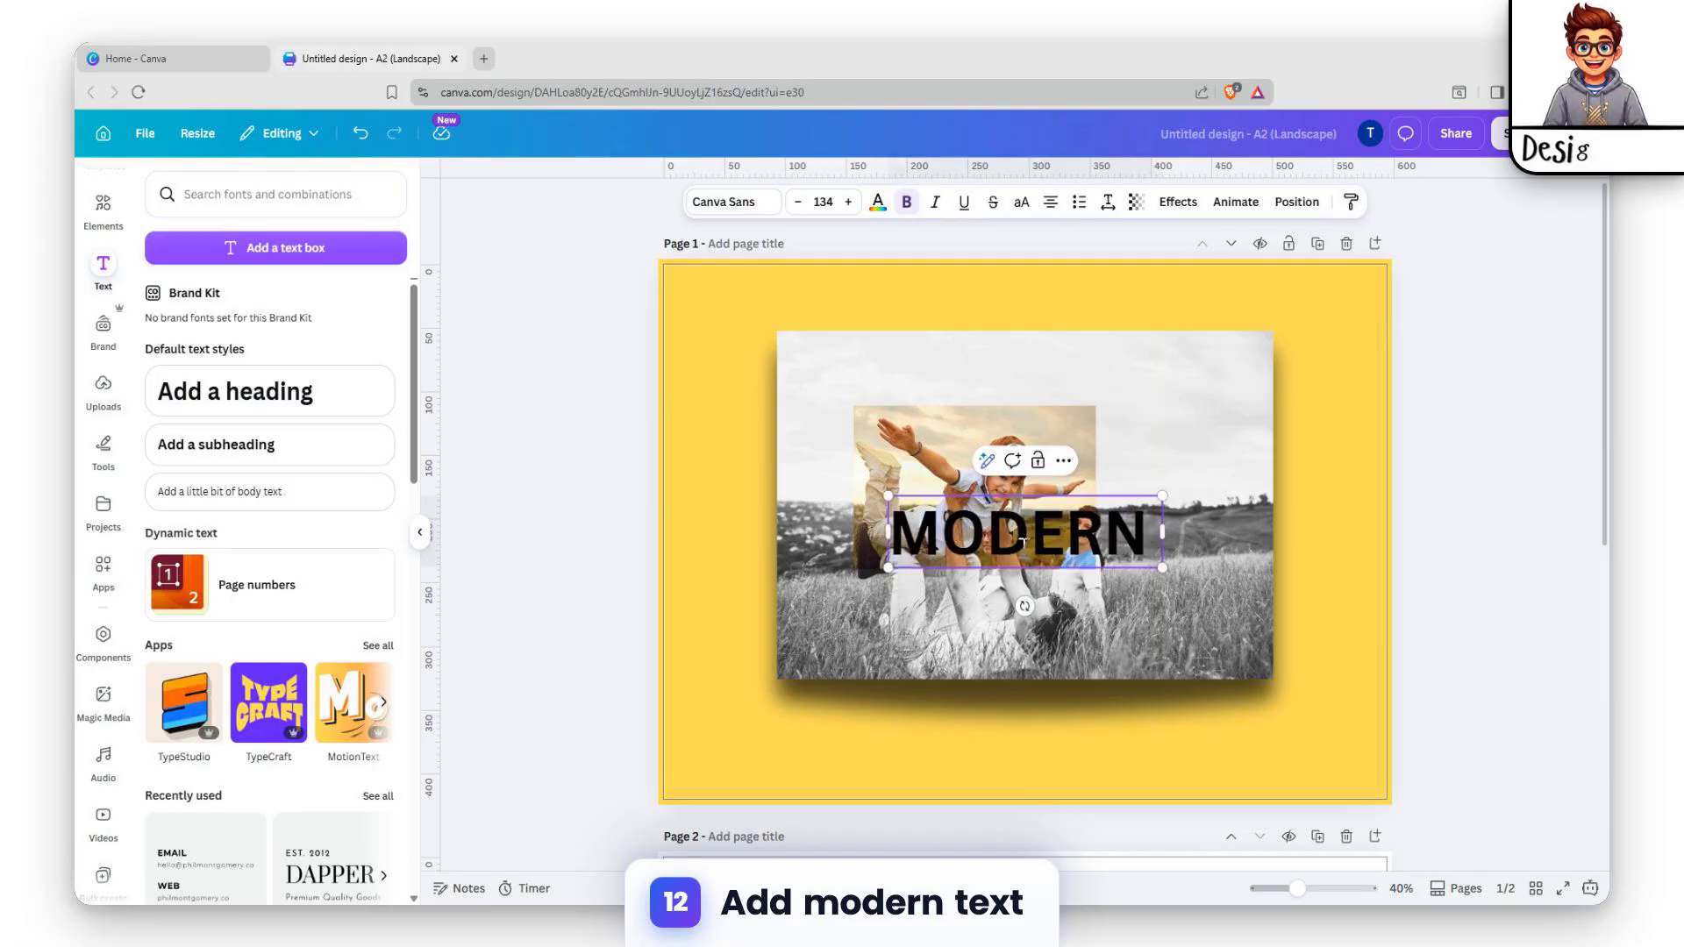
key(BackSpace)
key(BackSpace)
key(BackSpace)
key(BackSpace)
key(BackSpace)
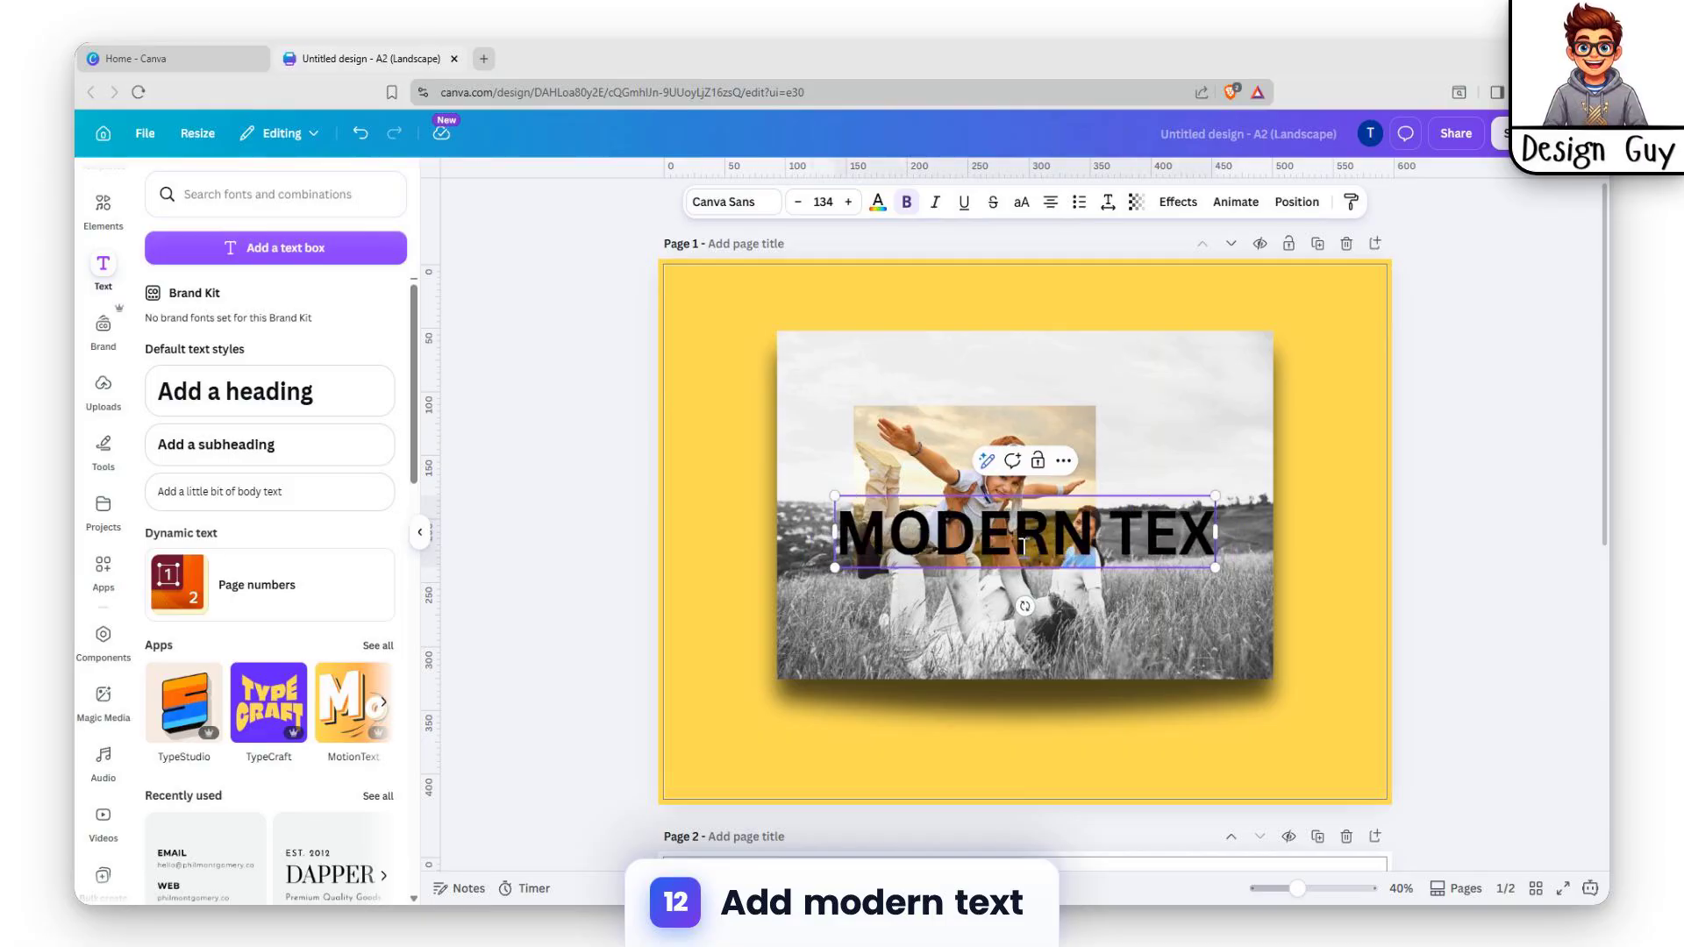
click(1360, 460)
drag(1071, 526, 958, 308)
Extend the heading to MODERN POSTER, with DESIGN on a second line.
double_click(965, 330)
key(Escape)
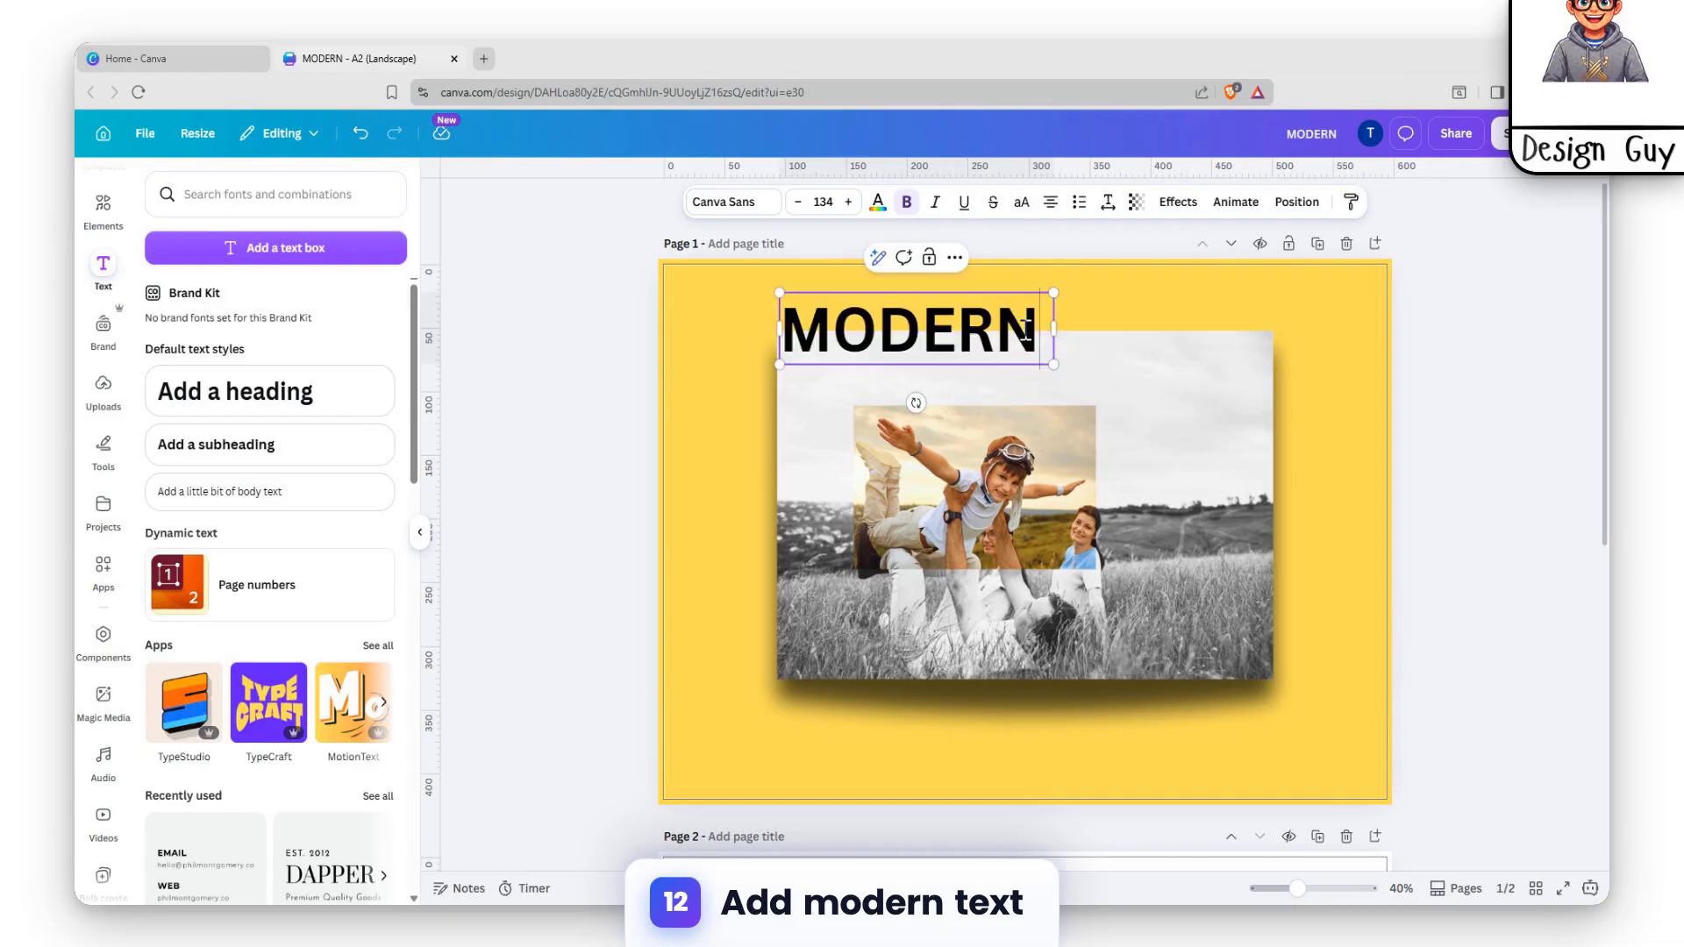
text(POSTER)
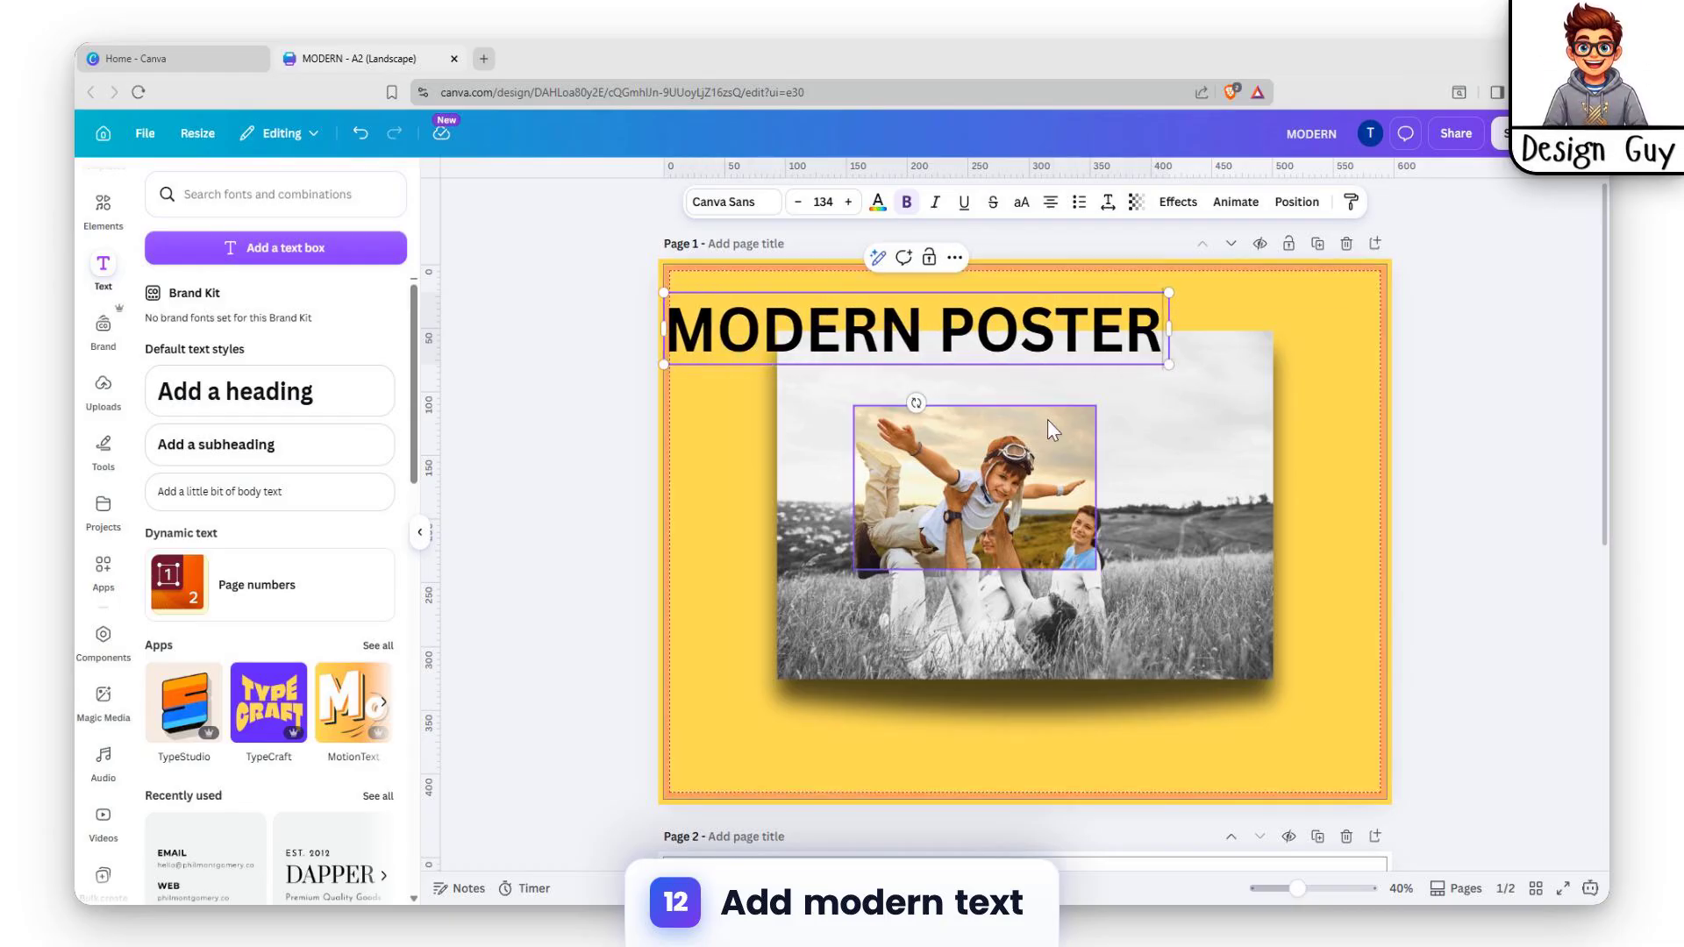
key(Return)
text(DESIGN)
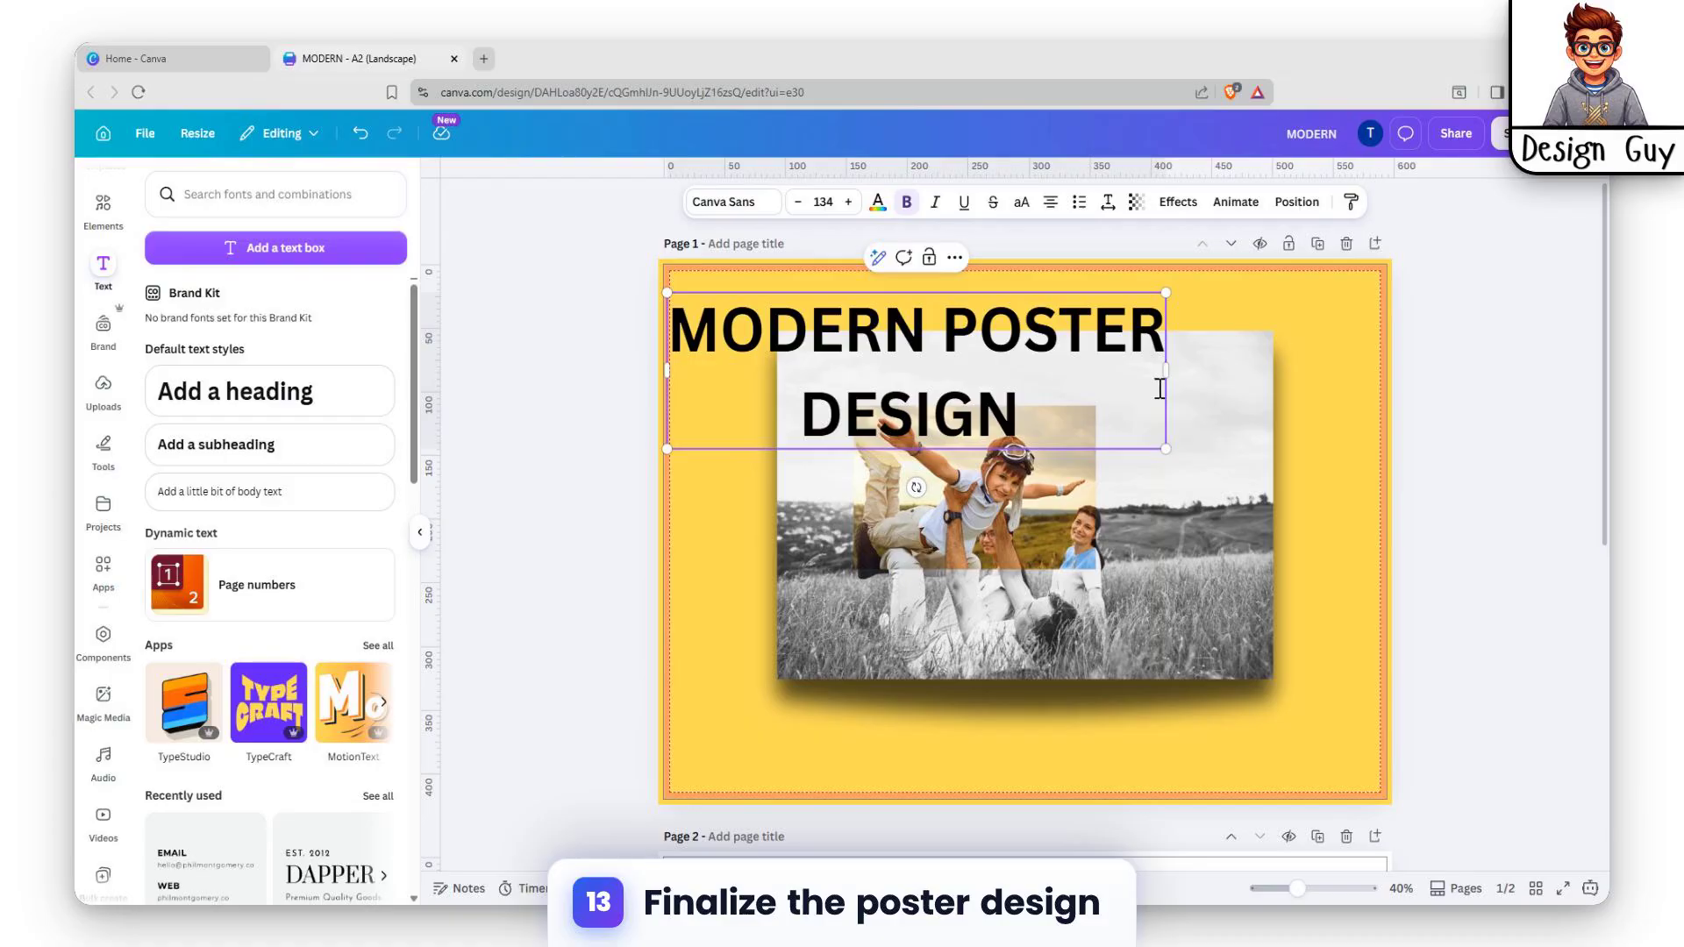
Widen the heading box, set the text in Anton, and shrink it to 95.6.
drag(1170, 369, 1349, 349)
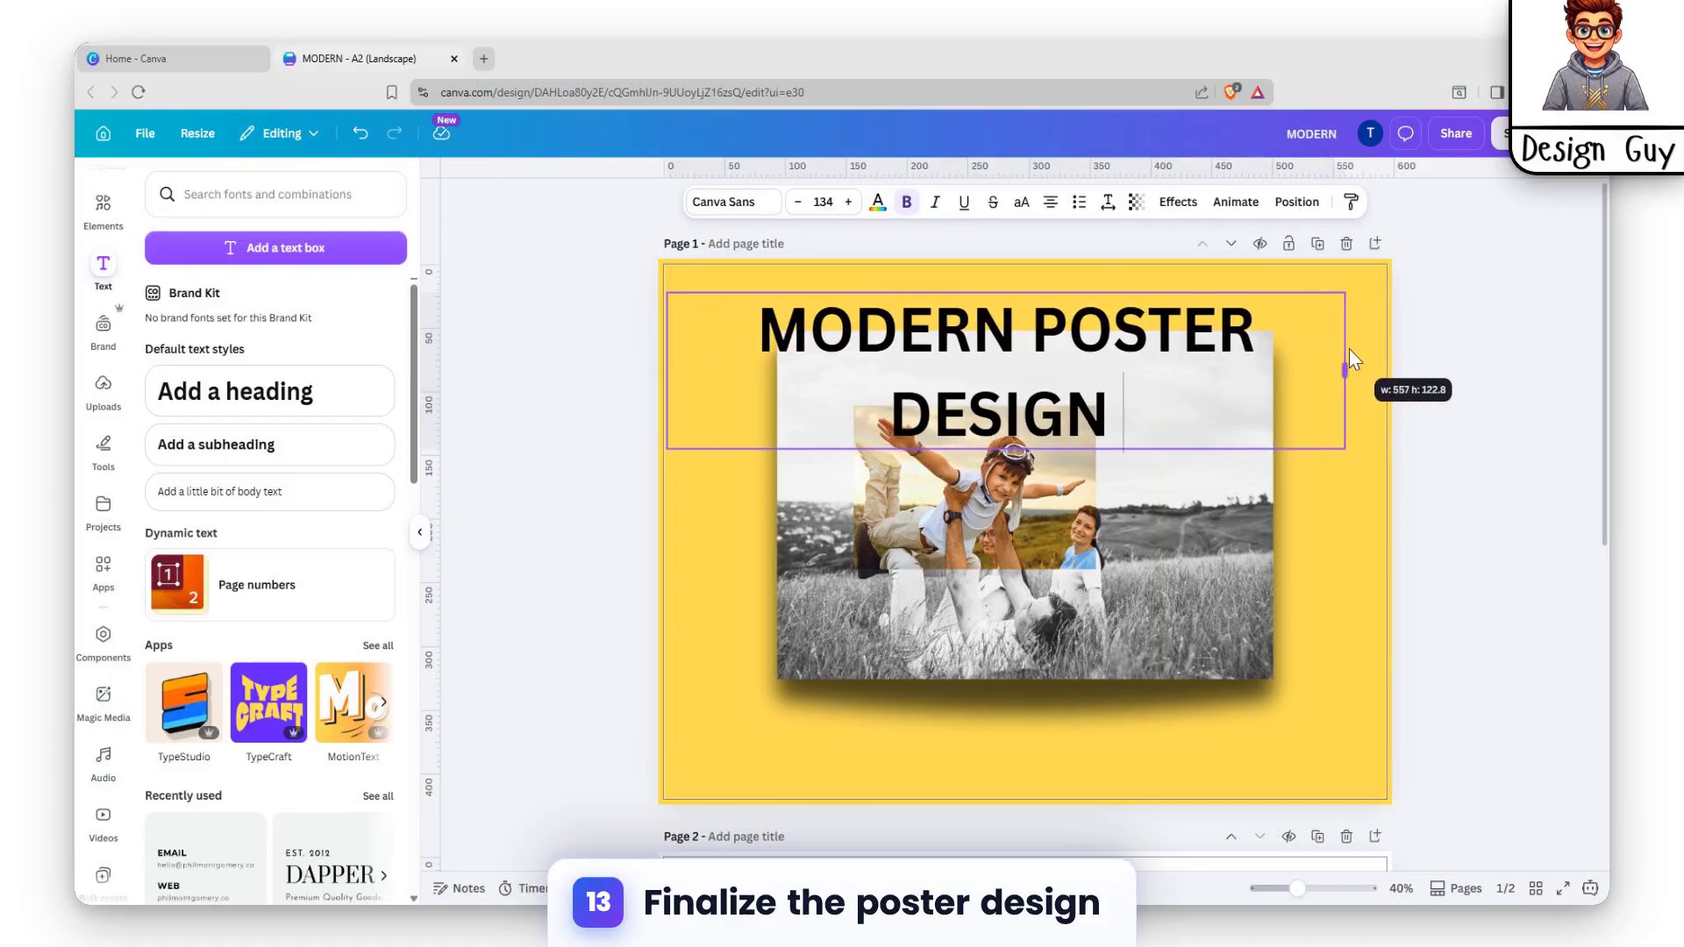
click(771, 210)
scroll(226, 553, down, 3)
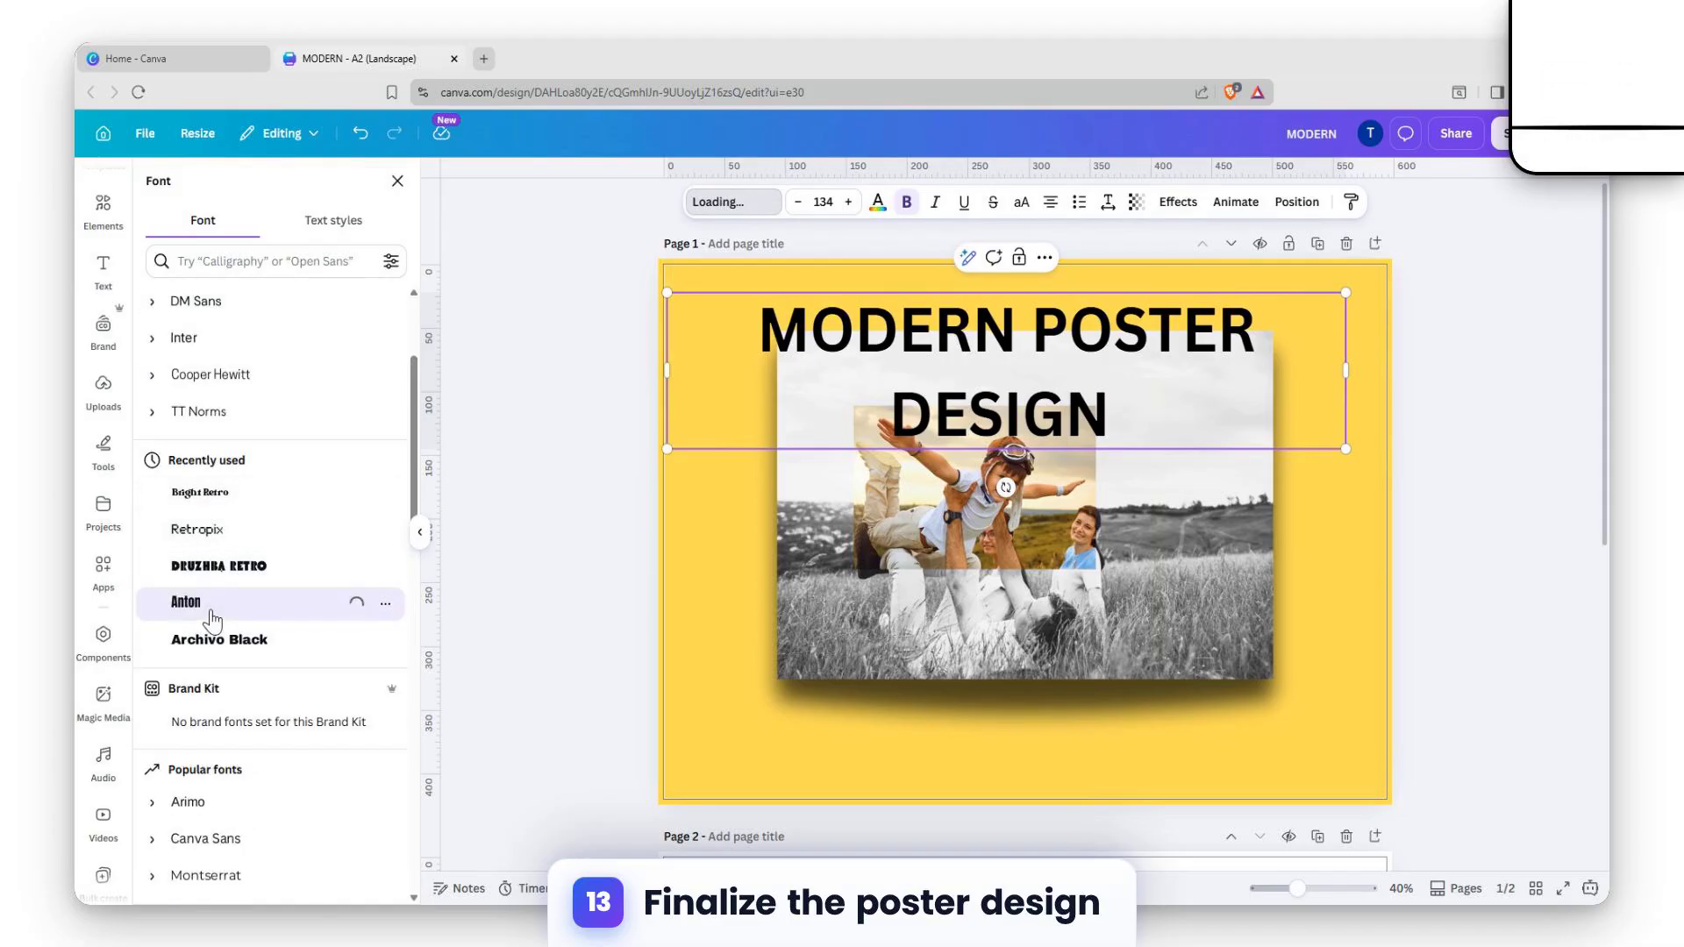
key(ctrl+a)
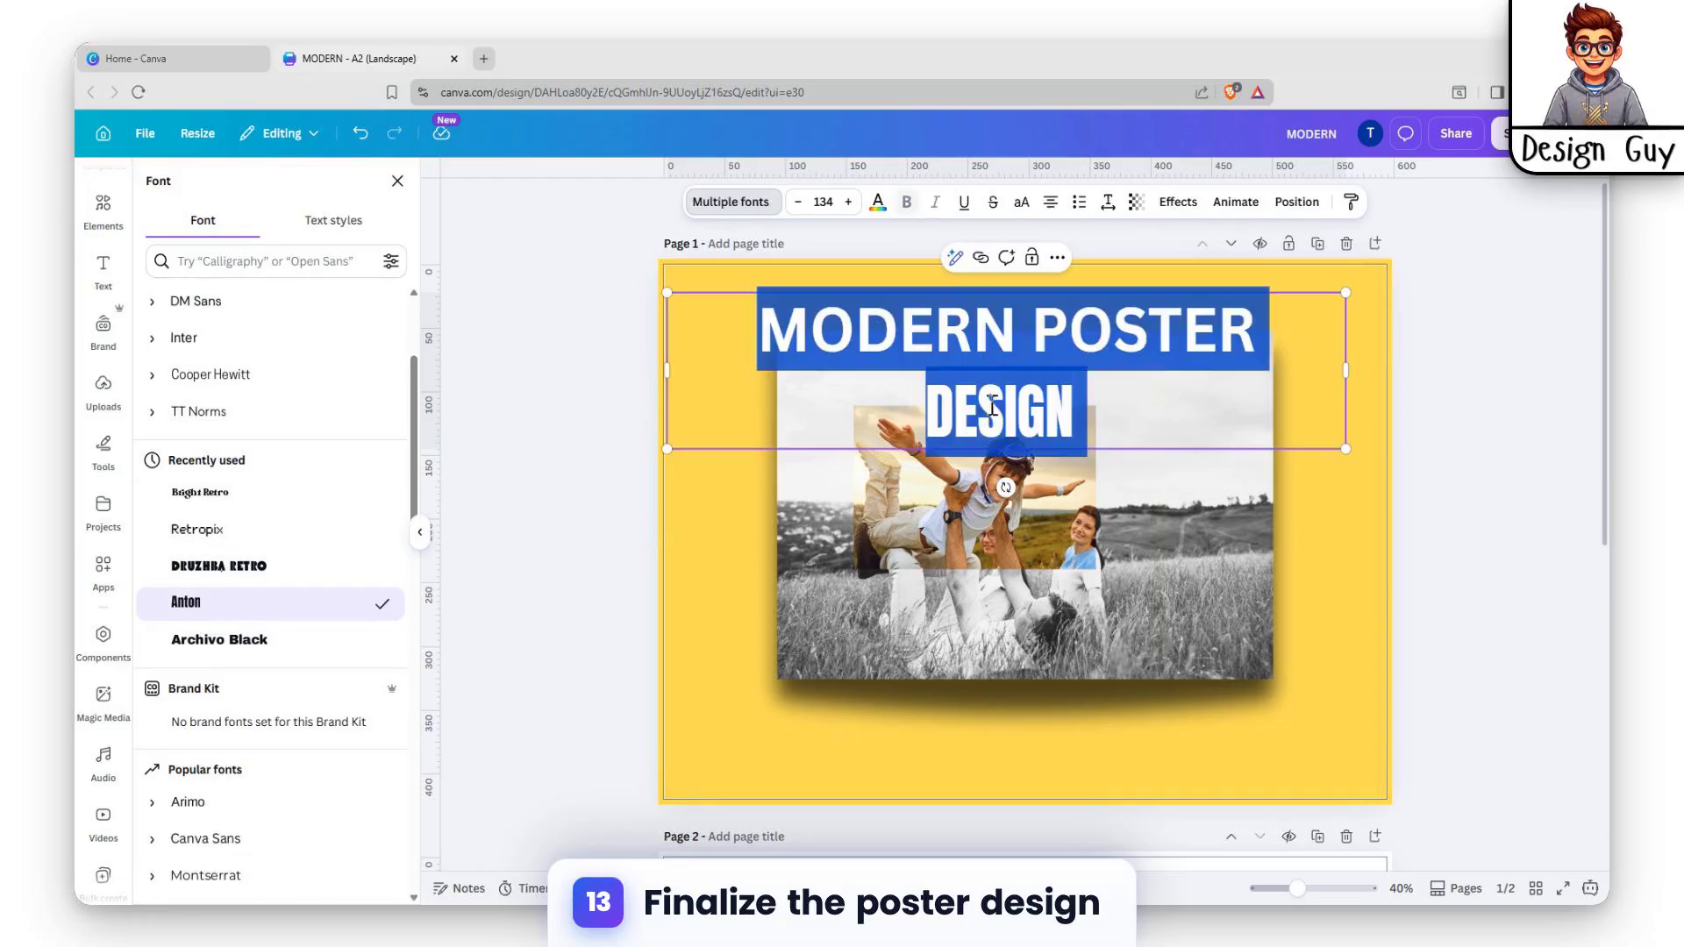
click(191, 605)
click(1252, 432)
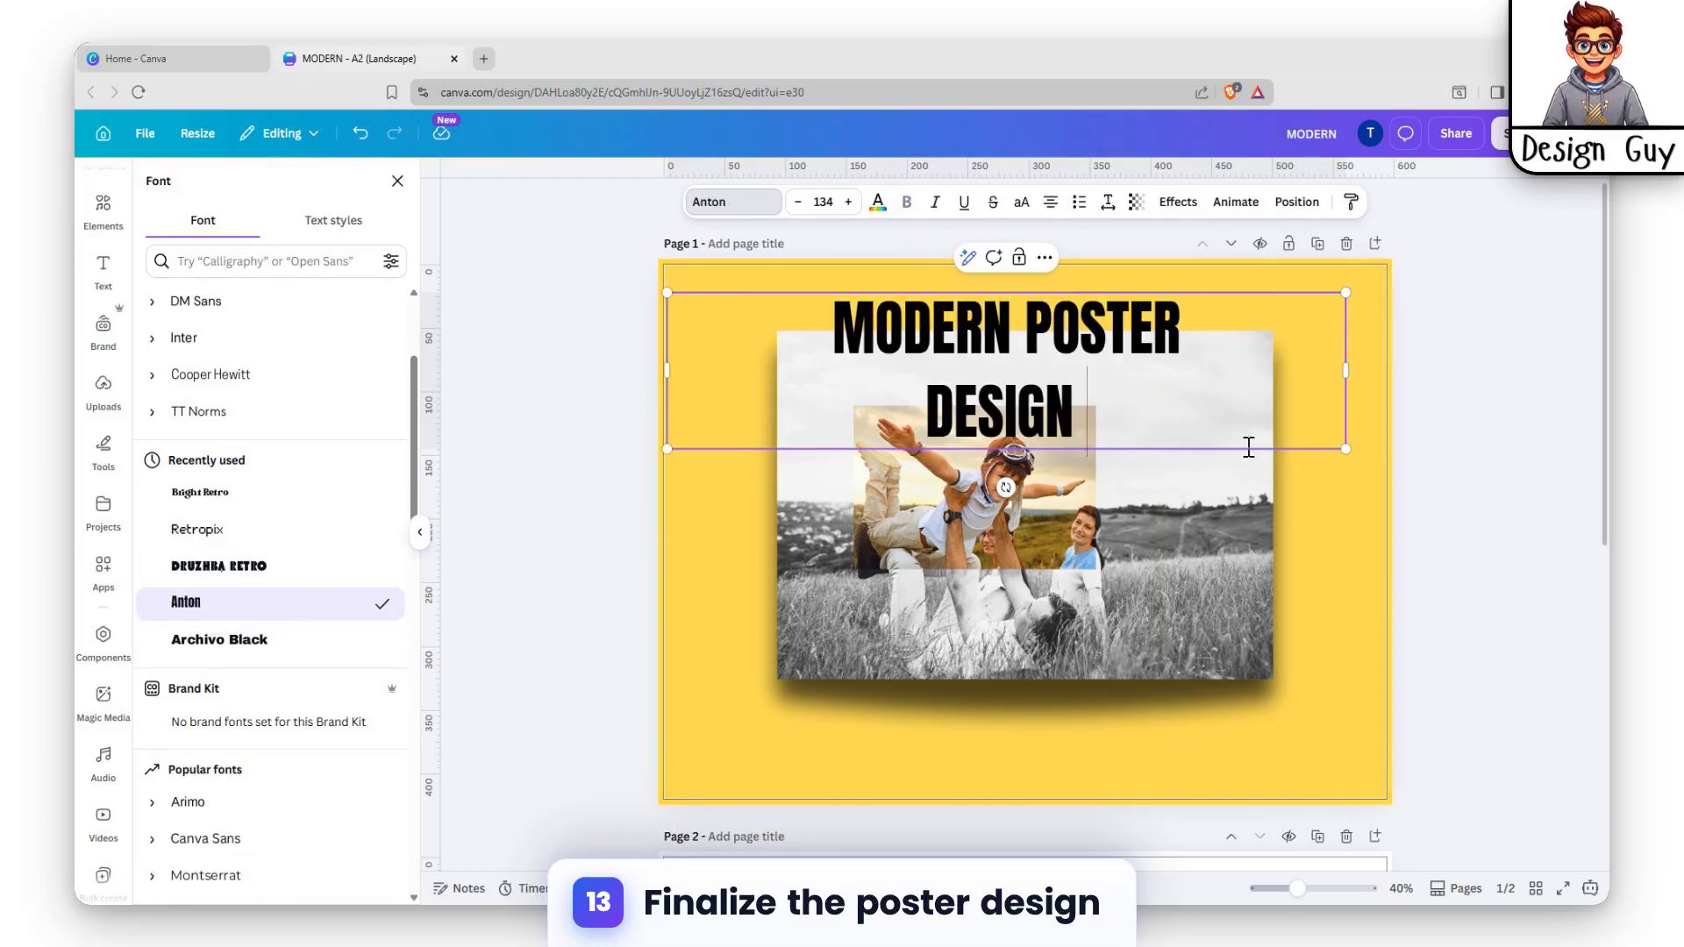
drag(1317, 429, 1352, 348)
Join the heading onto one line and centre it along the photo's top edge.
drag(665, 350, 554, 348)
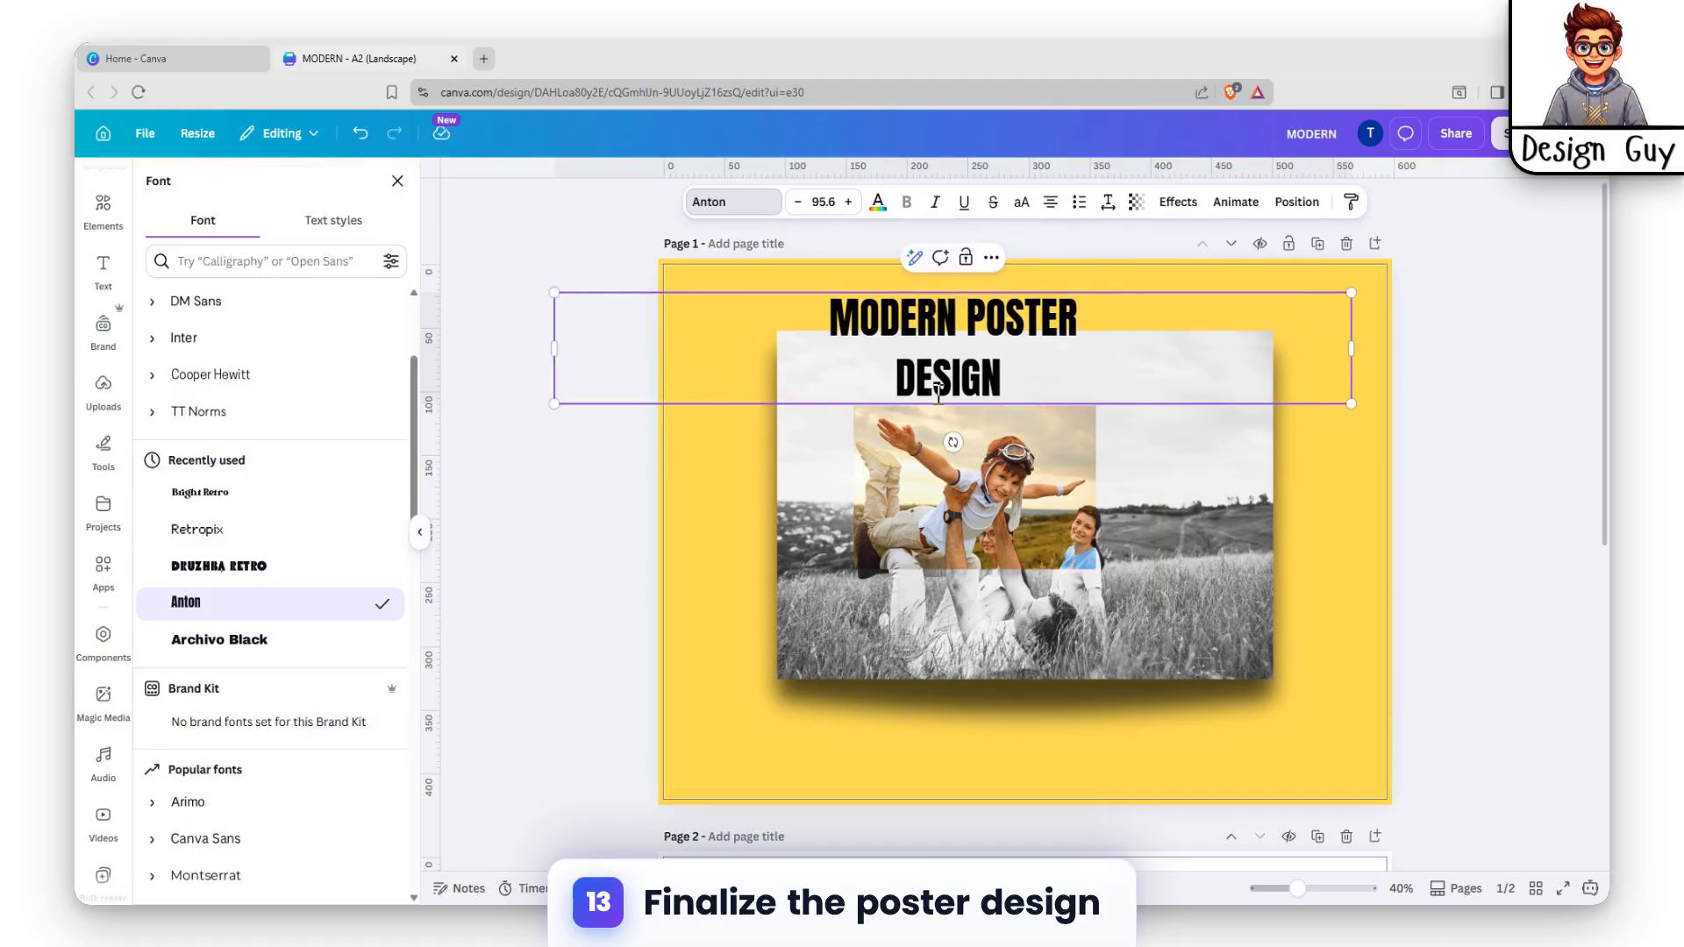
key(BackSpace)
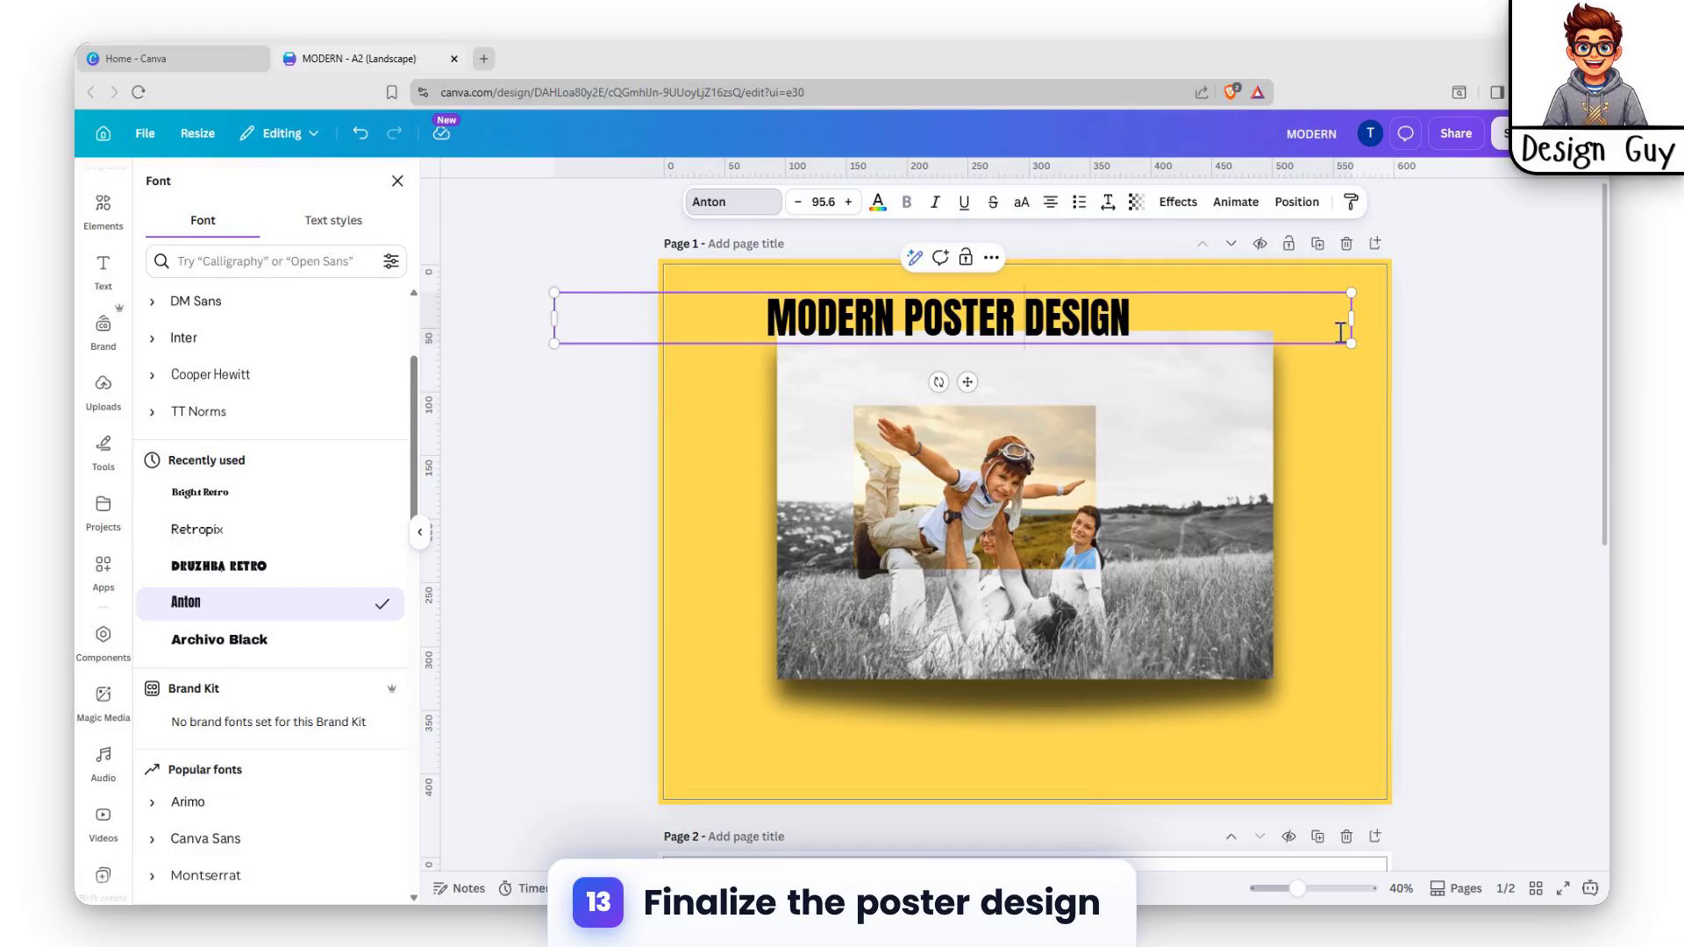
click(1378, 444)
click(1215, 338)
drag(1214, 334, 1279, 344)
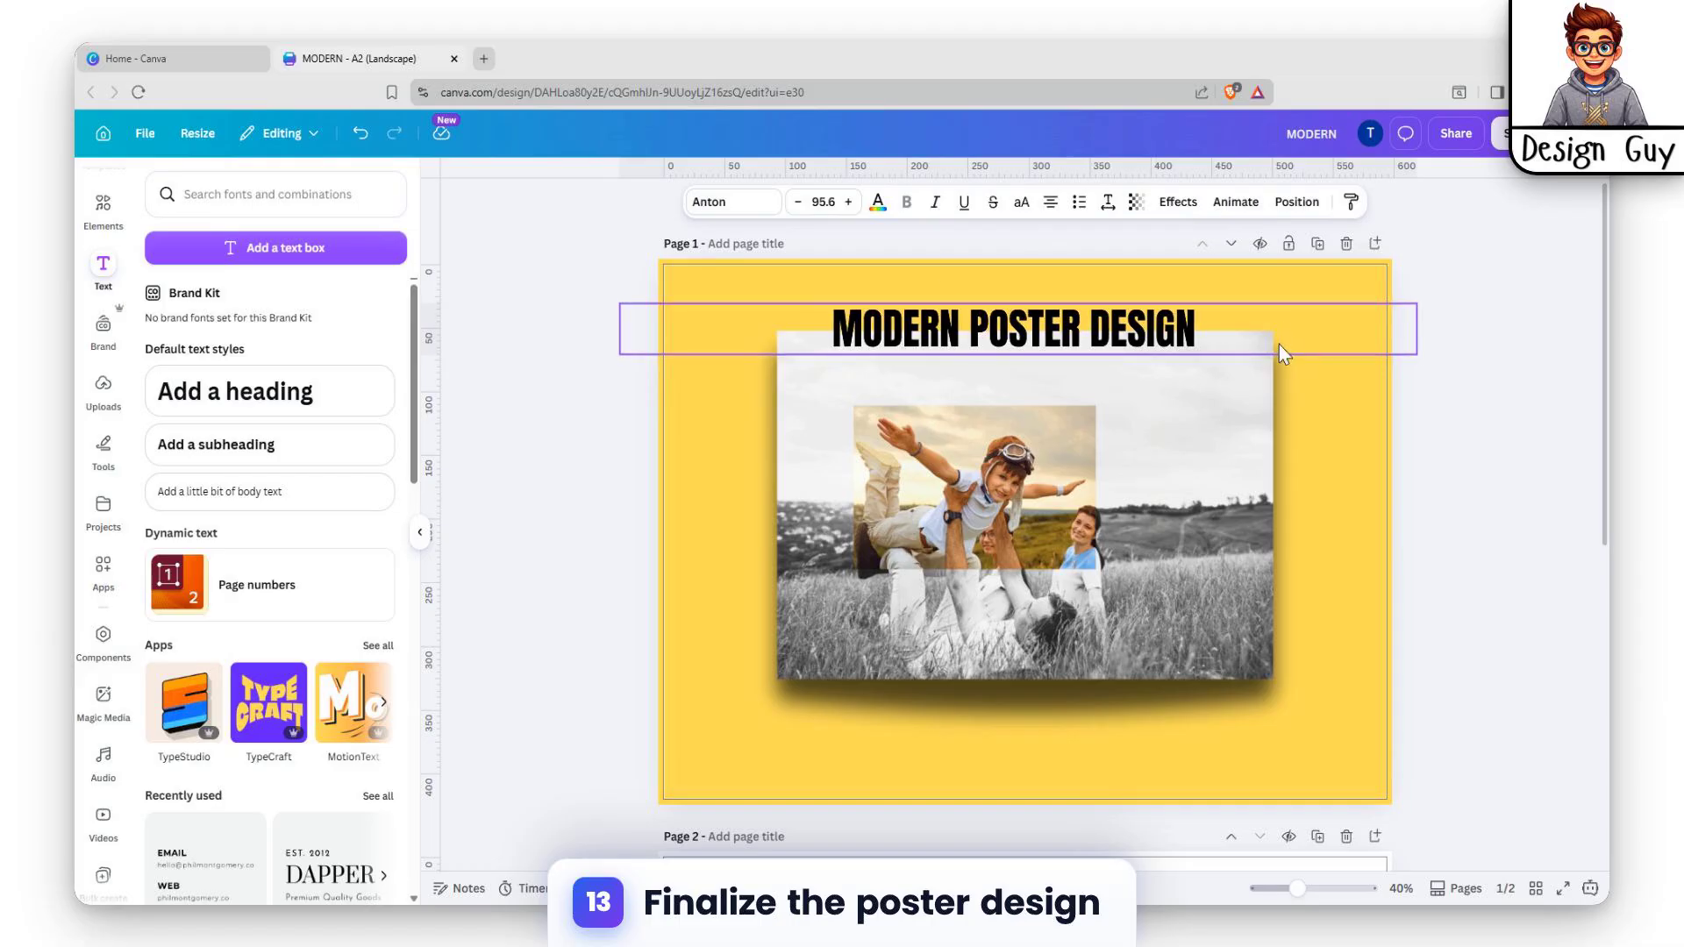
click(1468, 498)
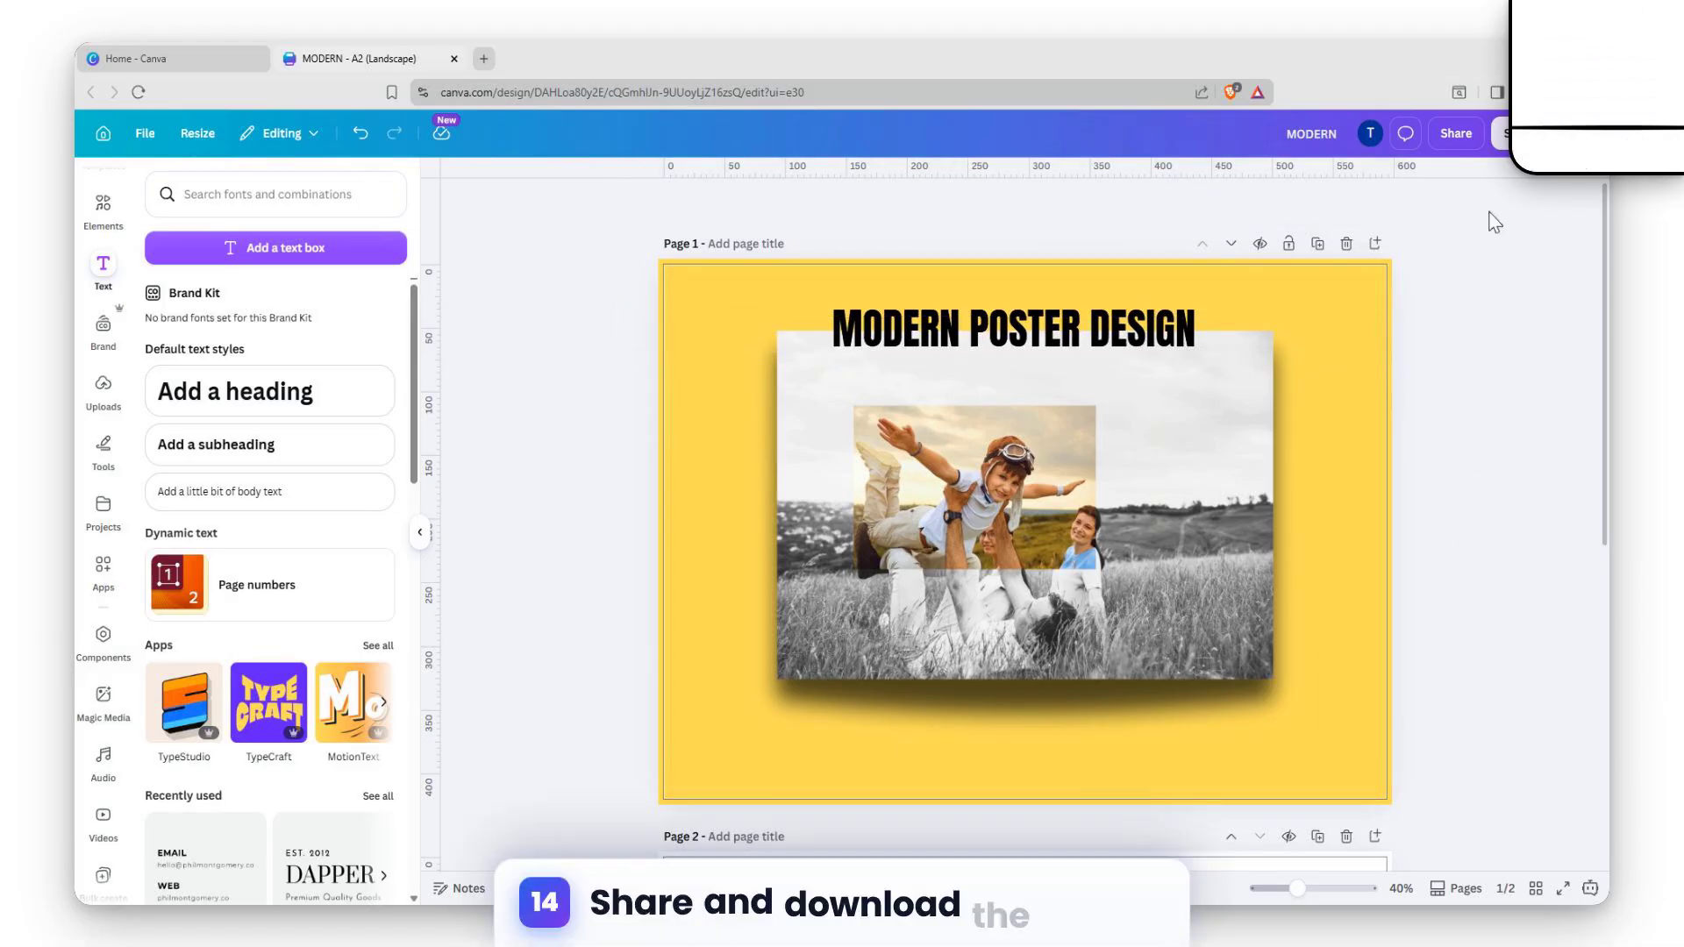
Set the download size to the maximum 3.125 and delete the blank Page 2.
click(1452, 132)
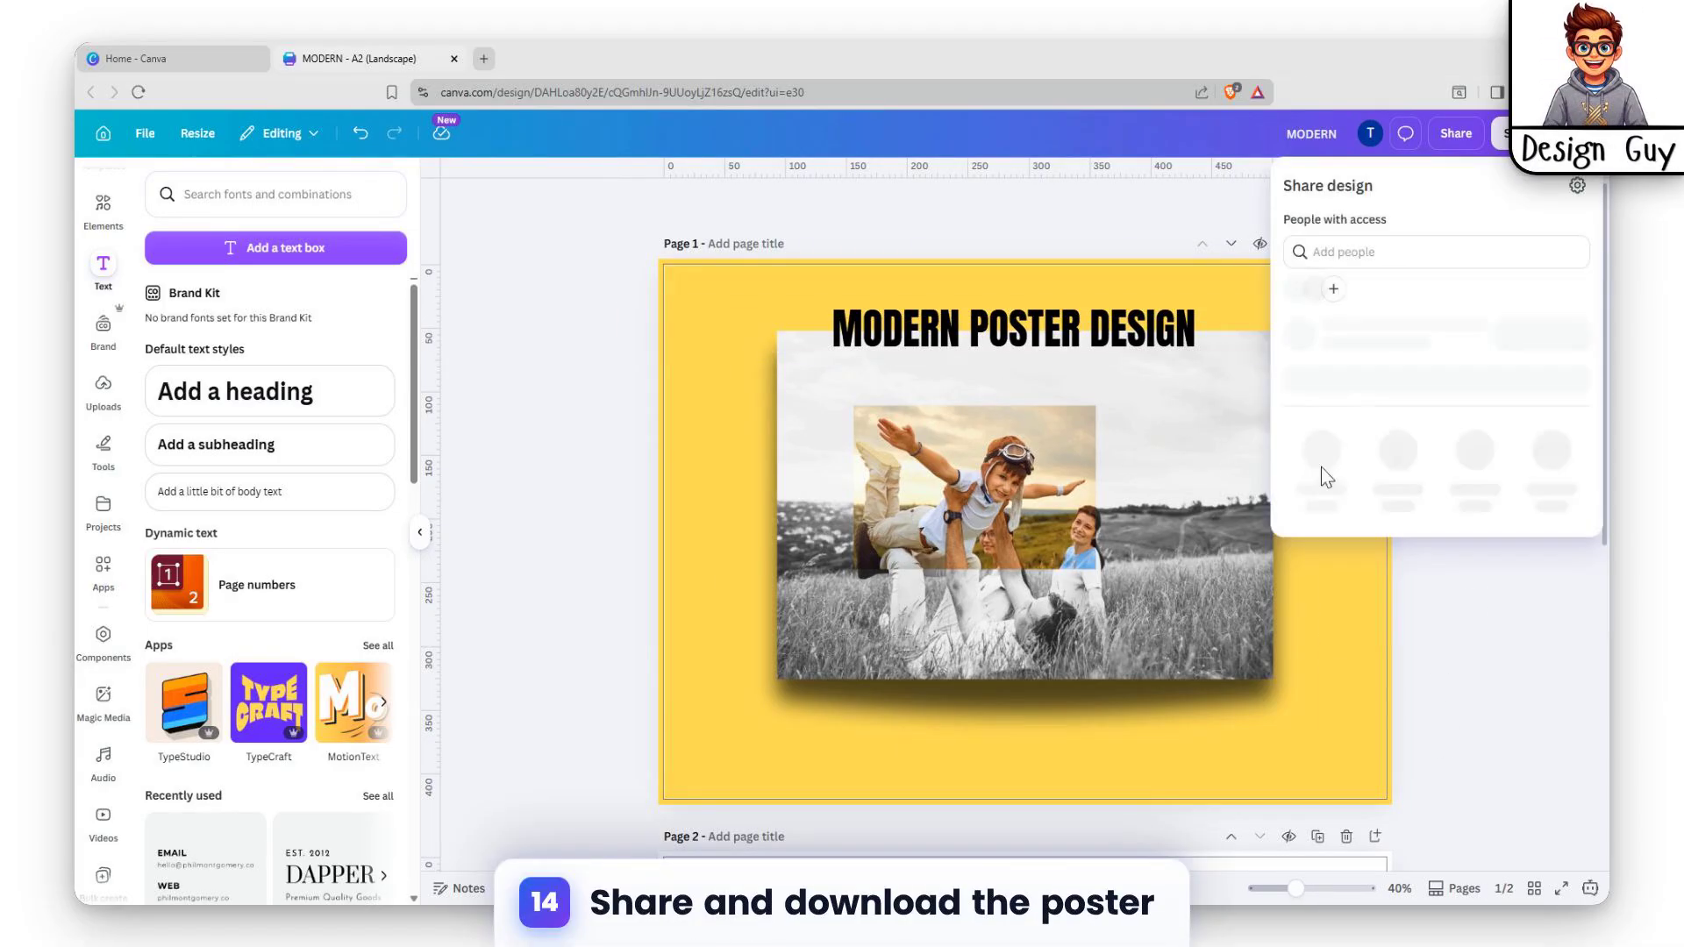
click(1320, 562)
drag(1339, 304, 1512, 309)
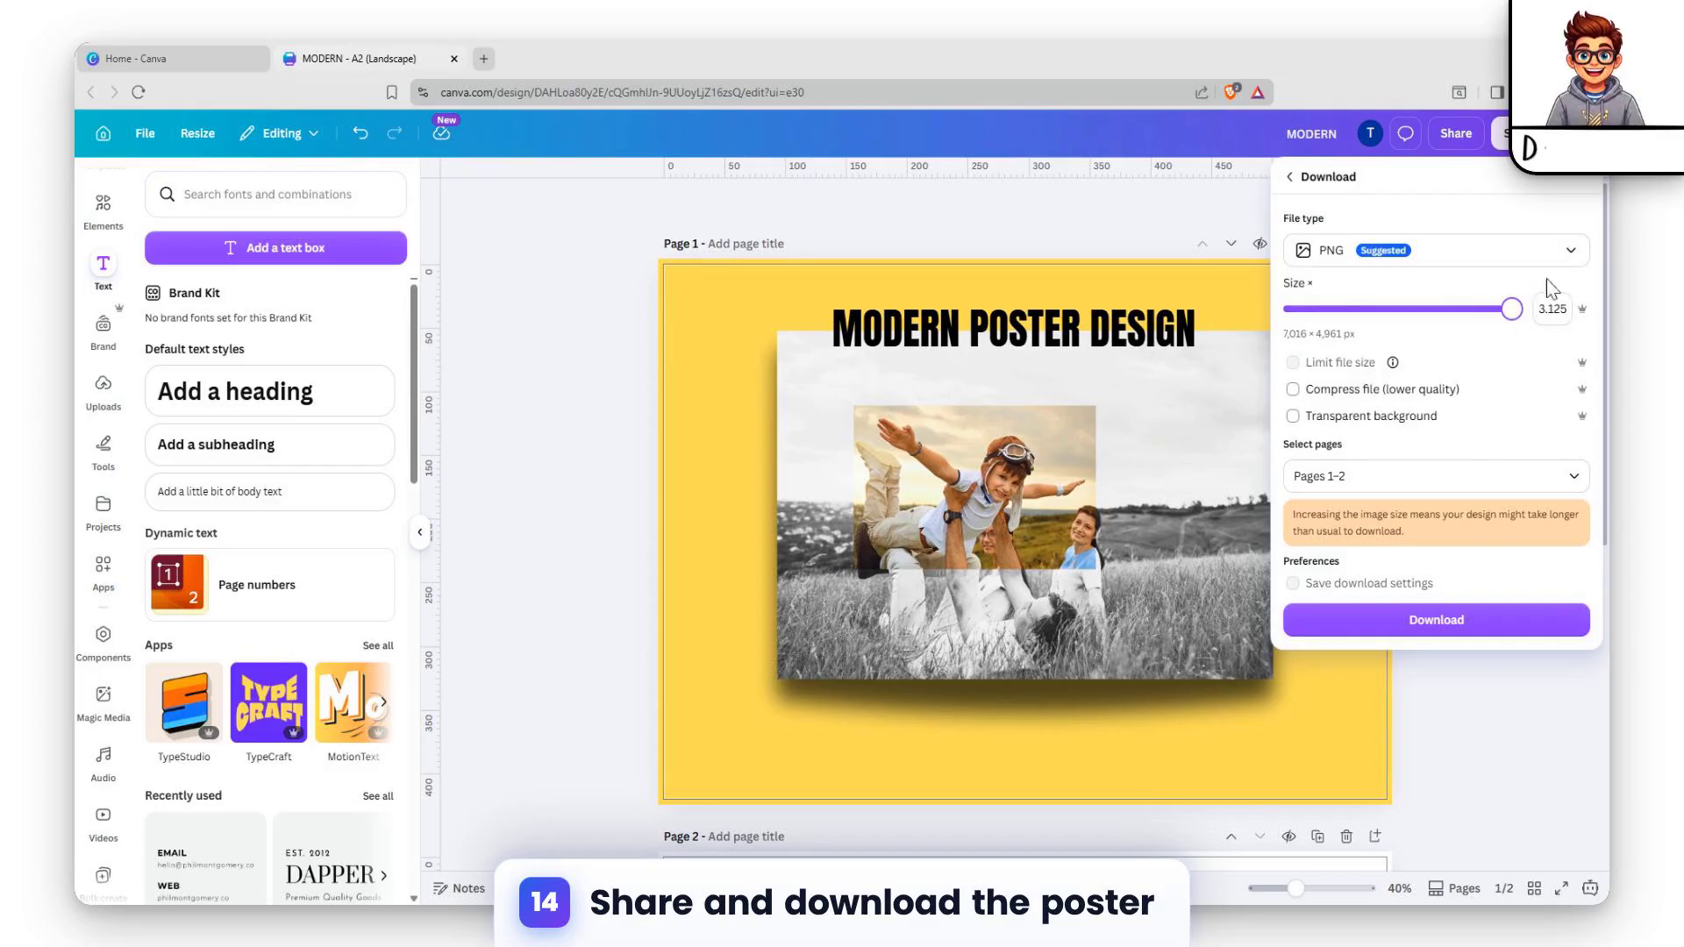
click(1391, 478)
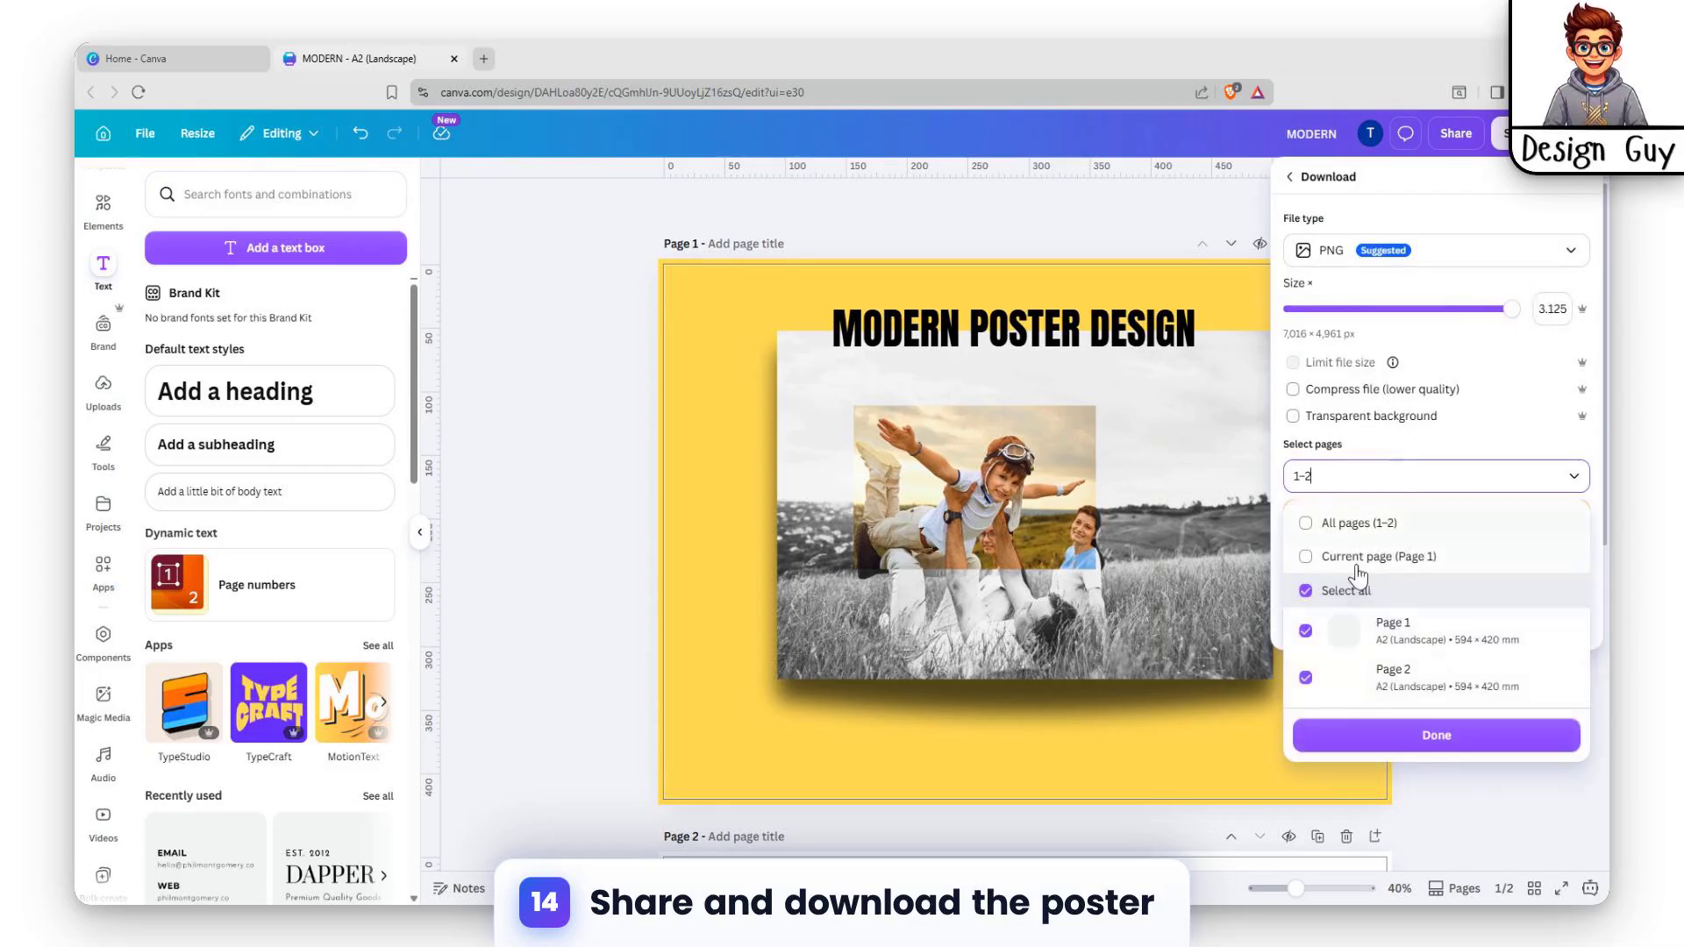
click(1138, 676)
scroll(575, 689, down, 5)
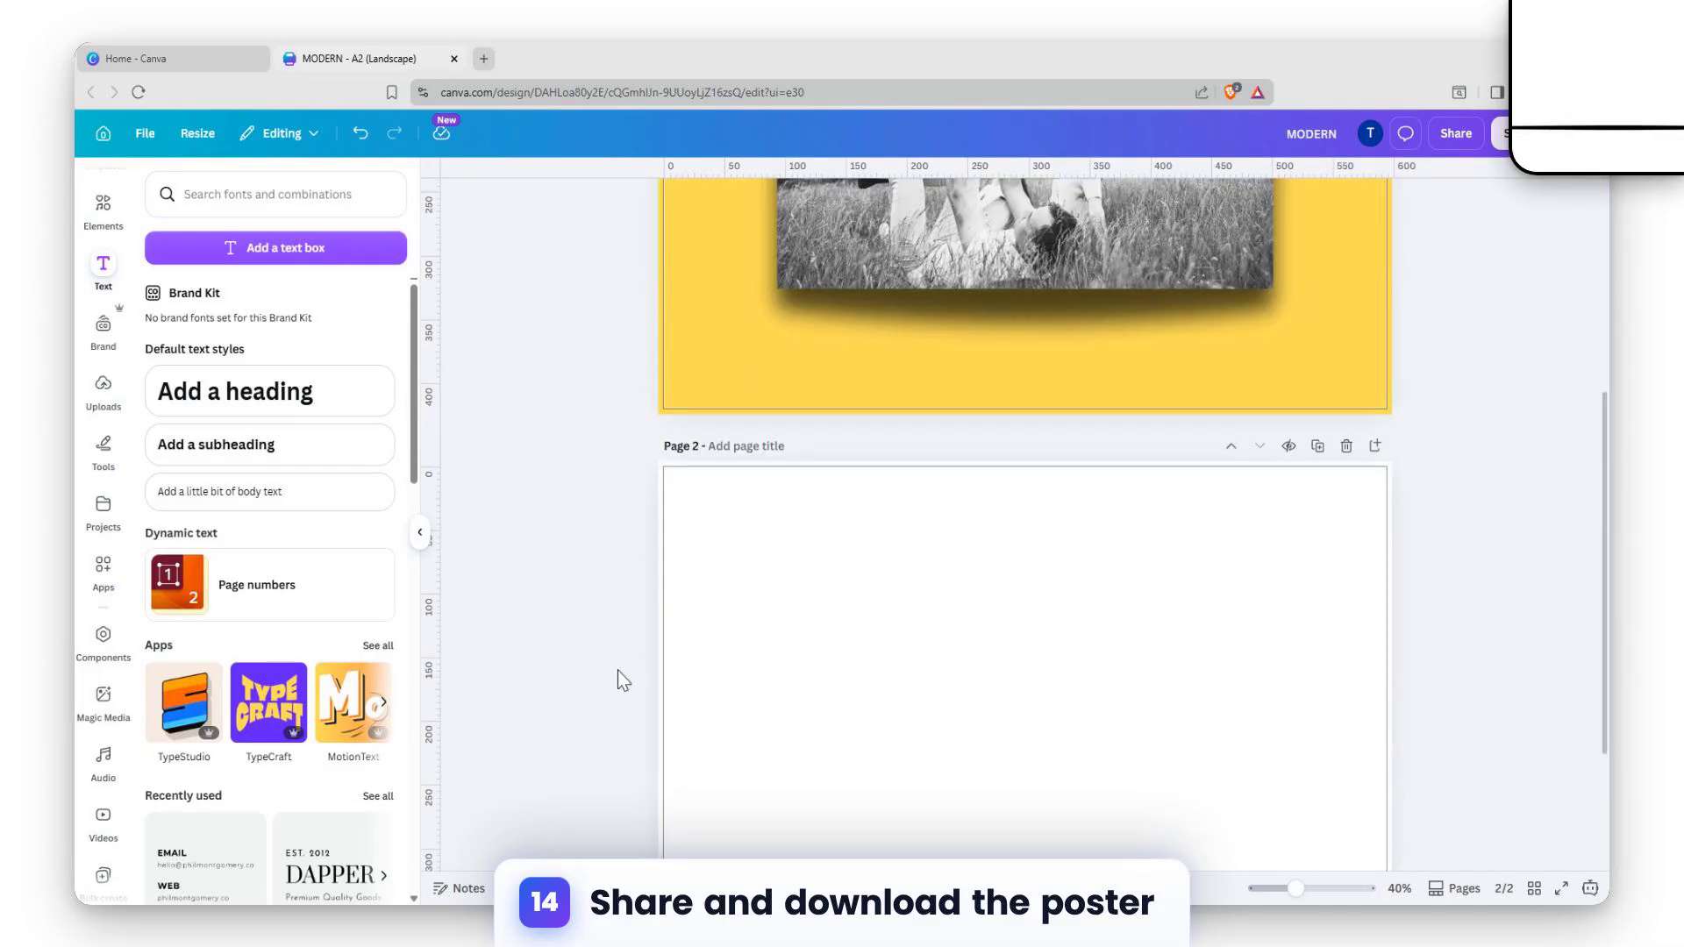
click(1347, 443)
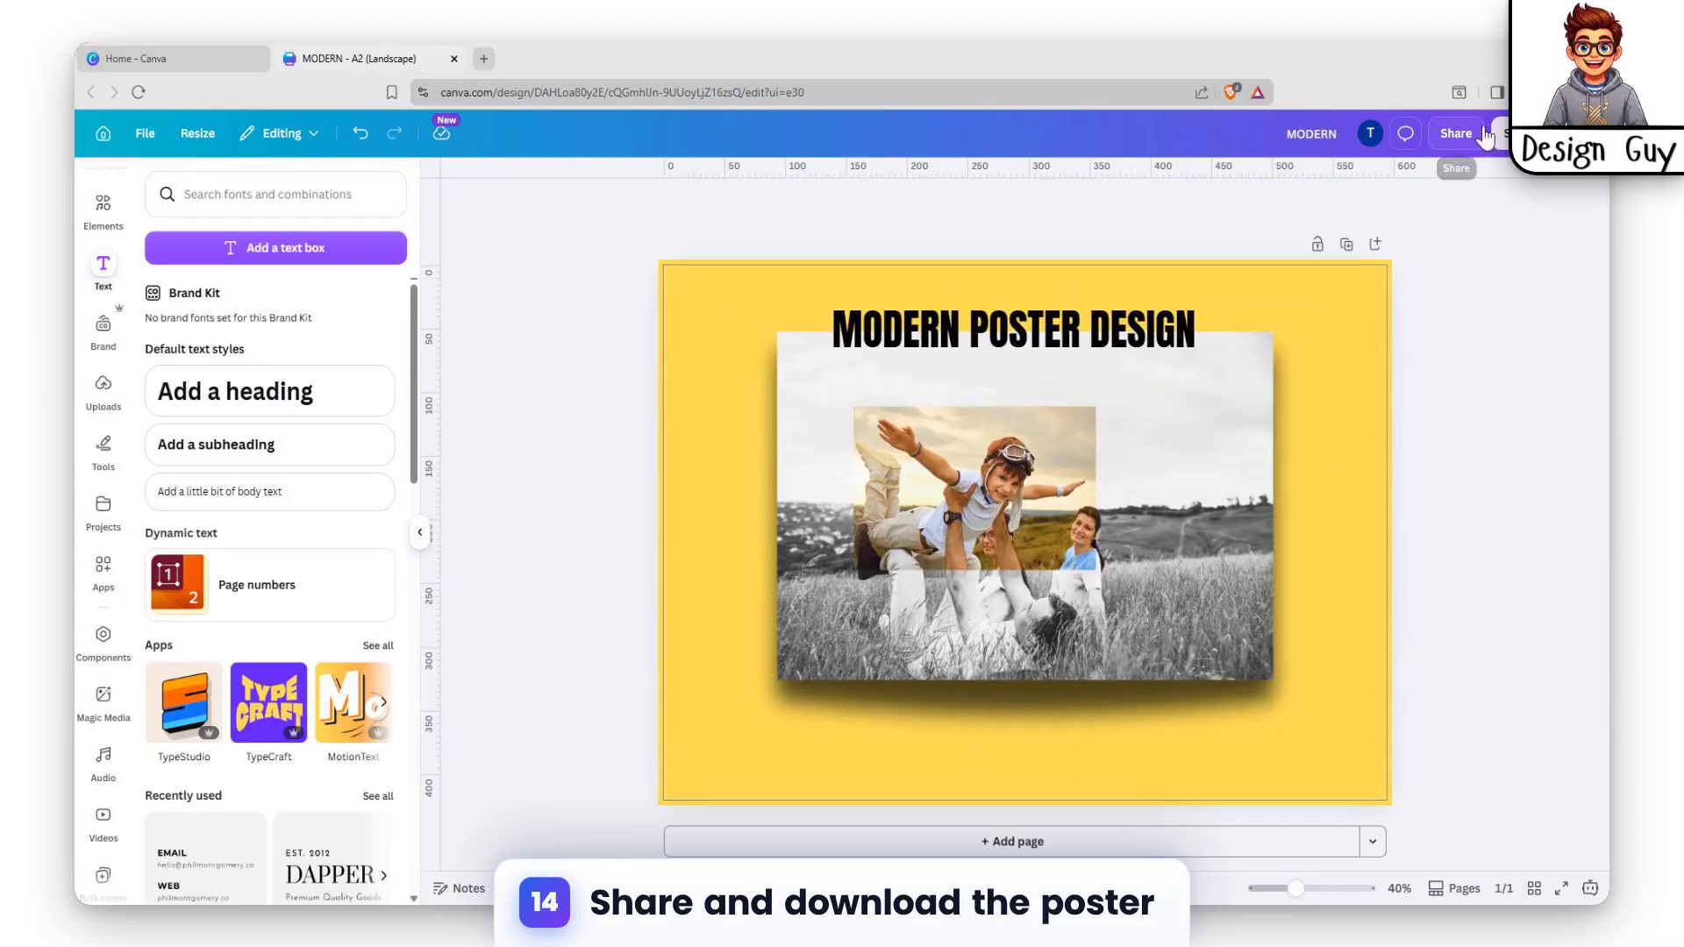
Choose PDF Print as the download file format.
click(1456, 133)
click(1359, 551)
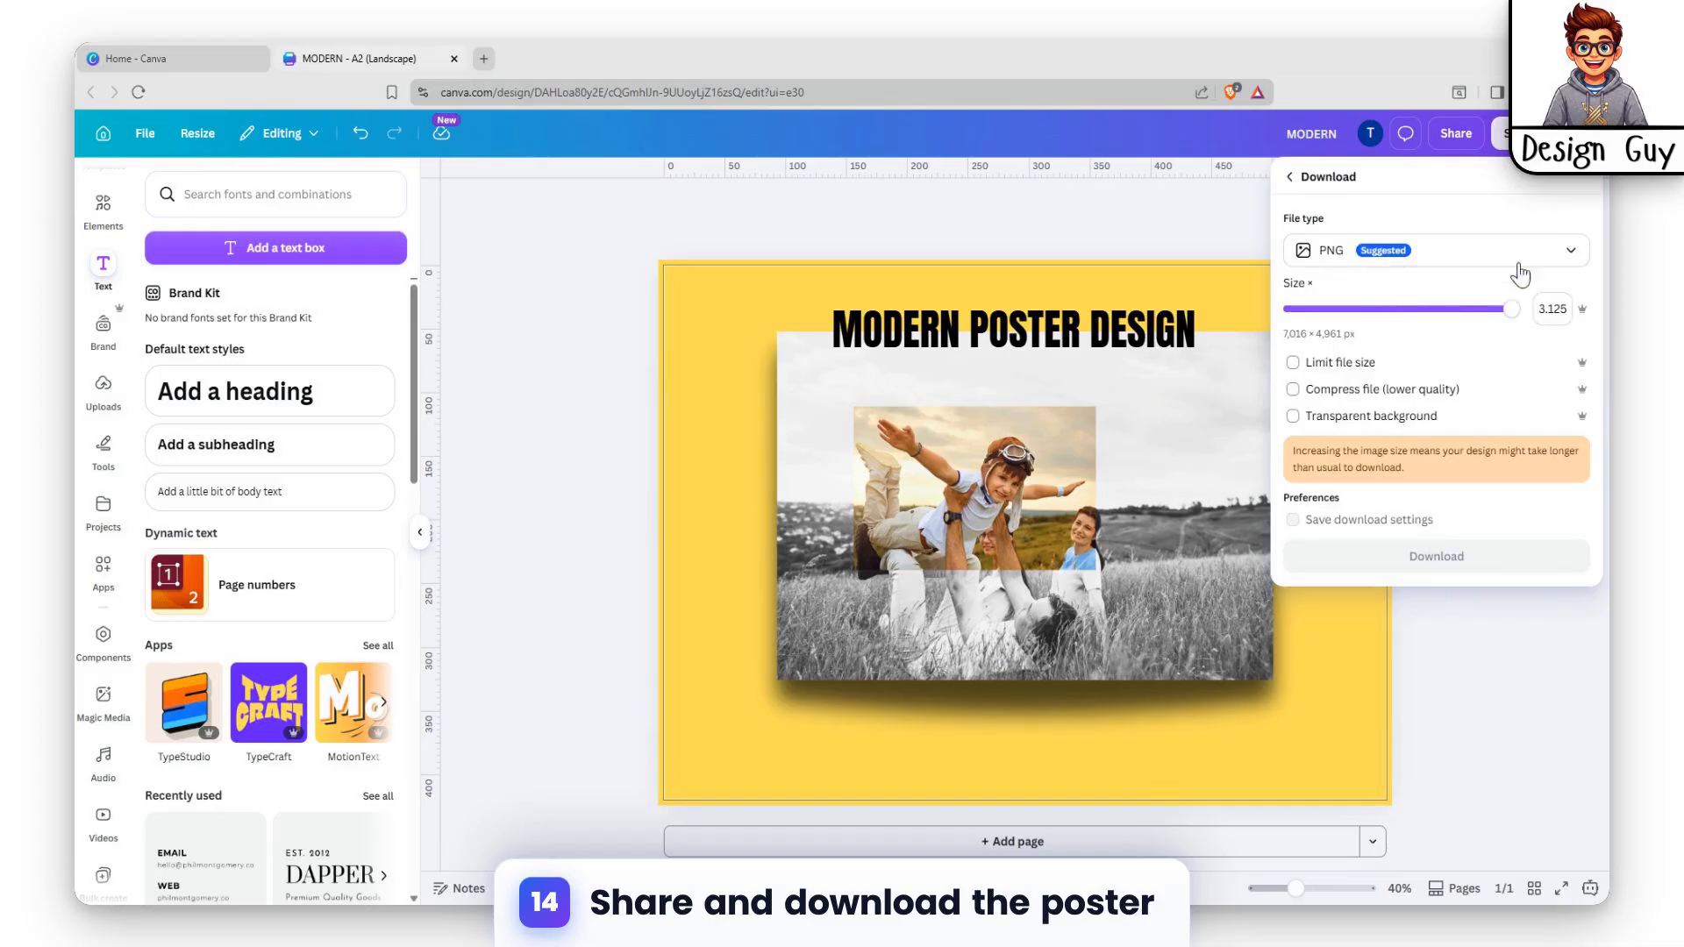
click(1544, 250)
click(1414, 463)
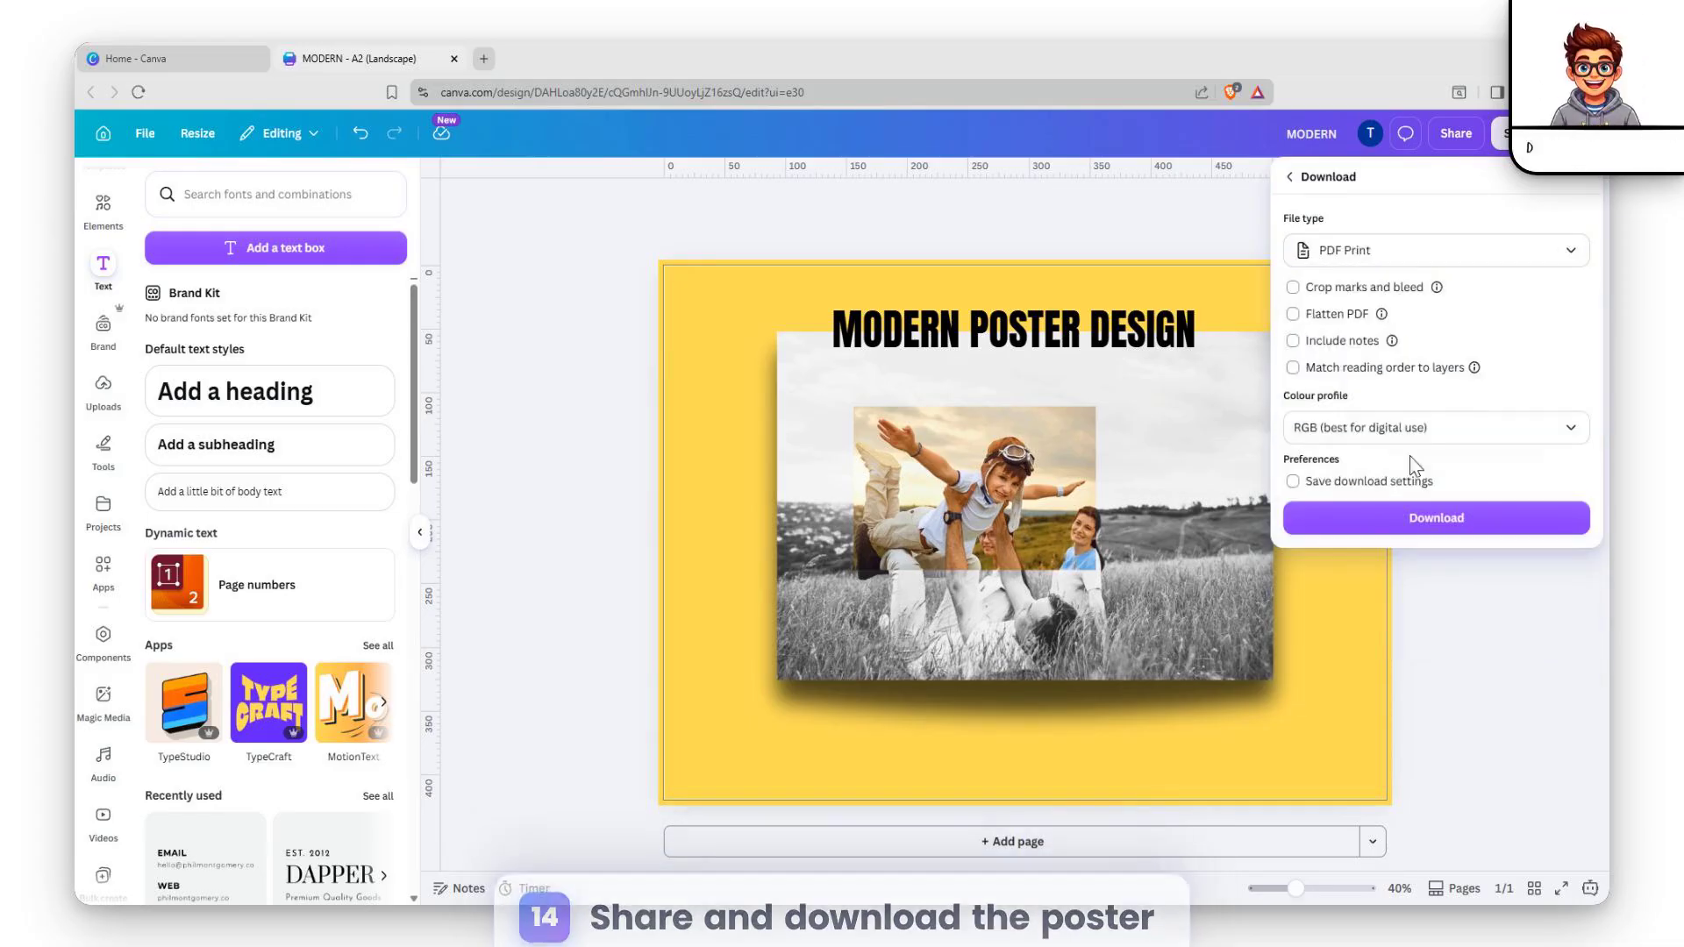
click(1458, 612)
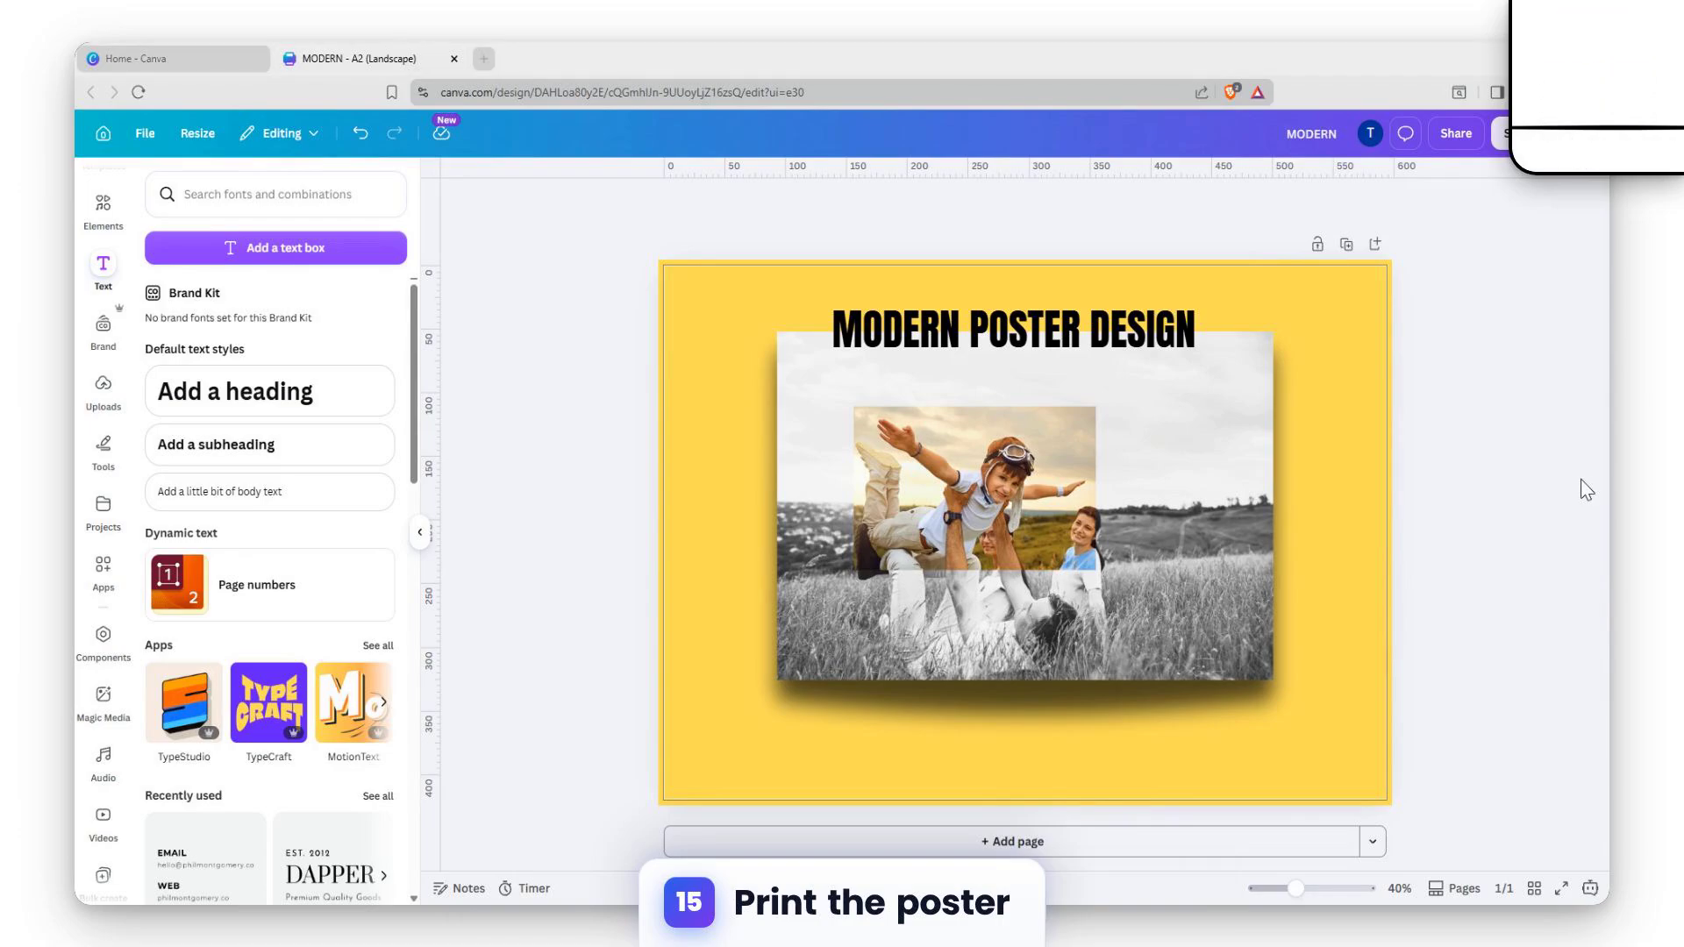